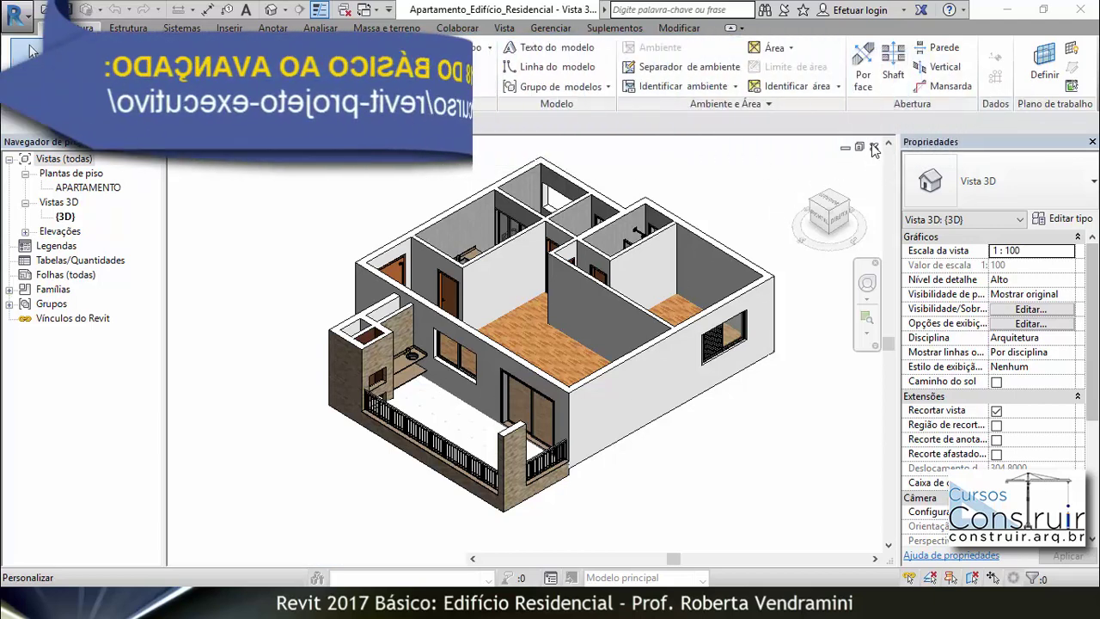
Close the apartment's 3D view, leaving the 1º PAVIMENTO floor plan displayed.
click(874, 148)
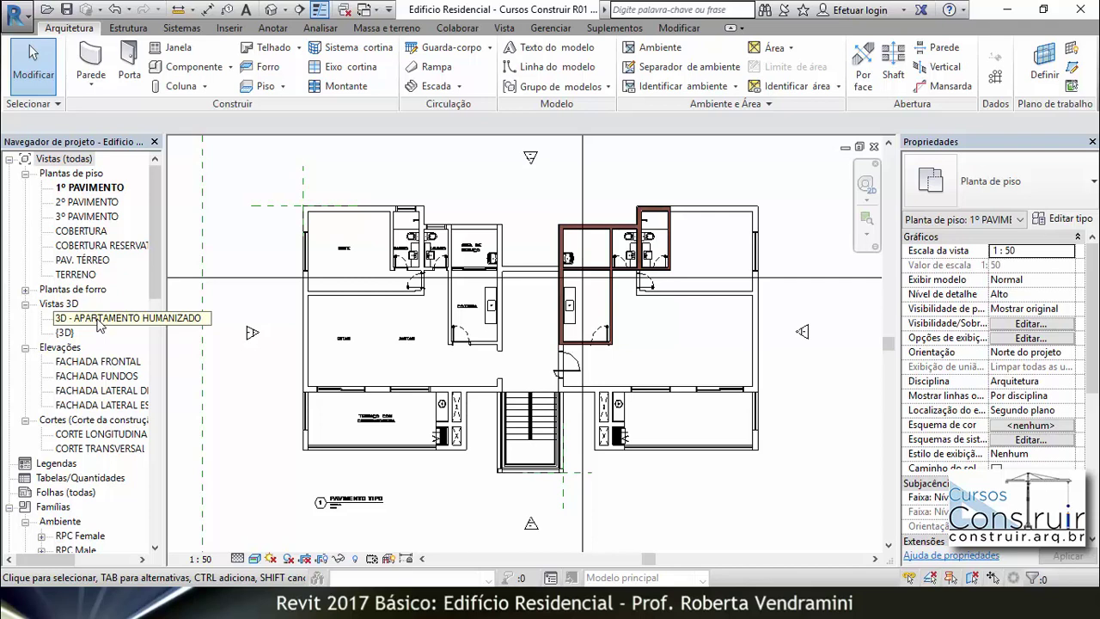
Open 3D - APARTAMENTO HUMANIZADO, tile it beside the plan, and zoom the model to fit.
double_click(98, 320)
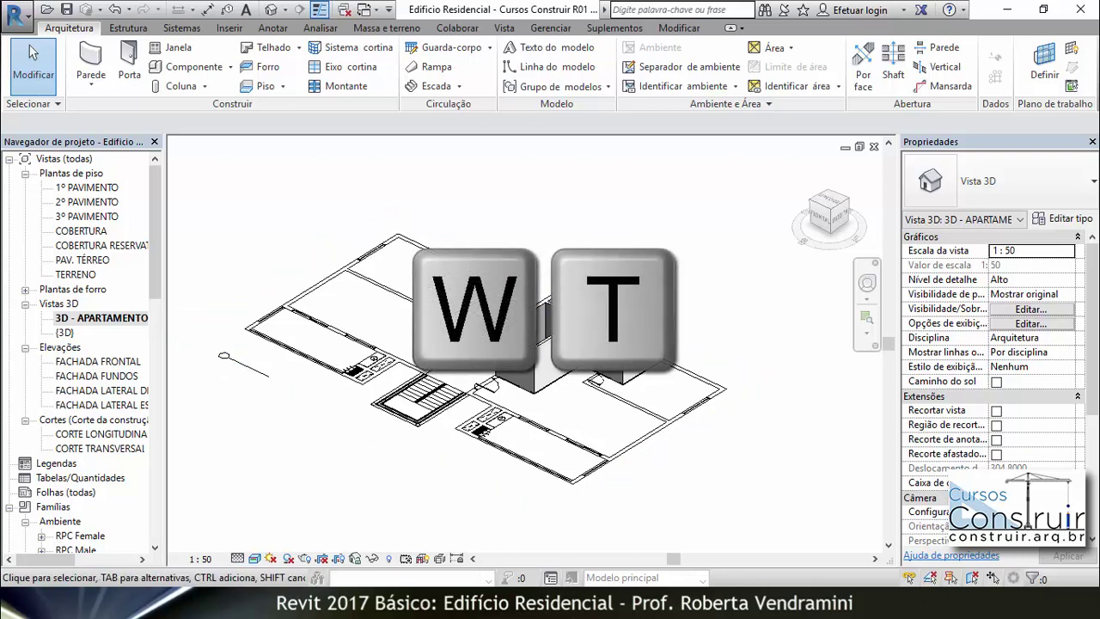
key(w)
key(t)
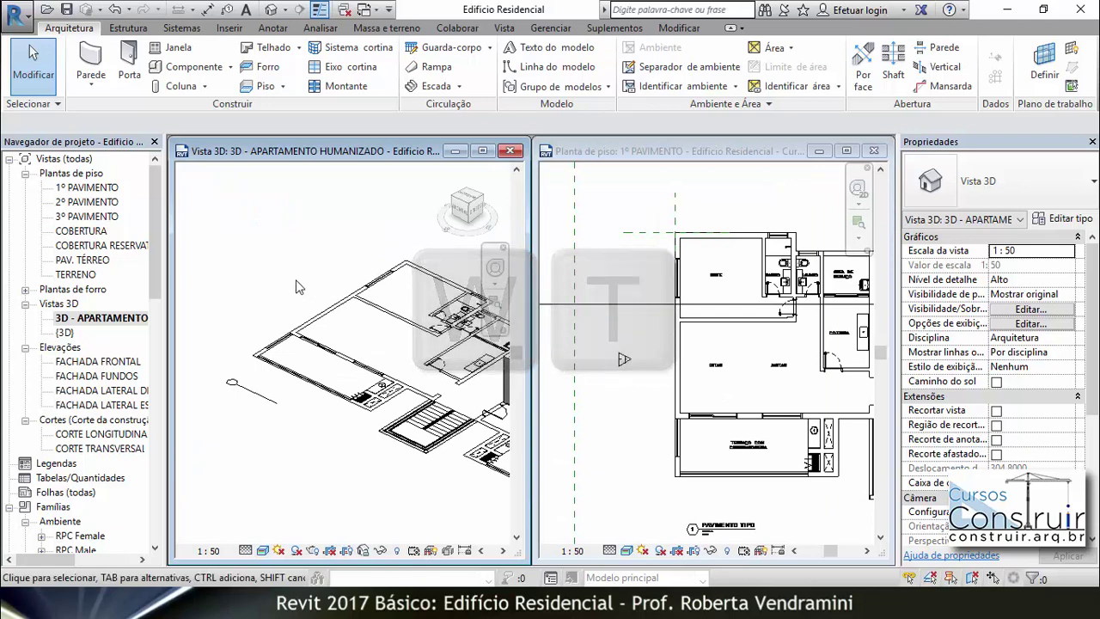
key(z)
key(f)
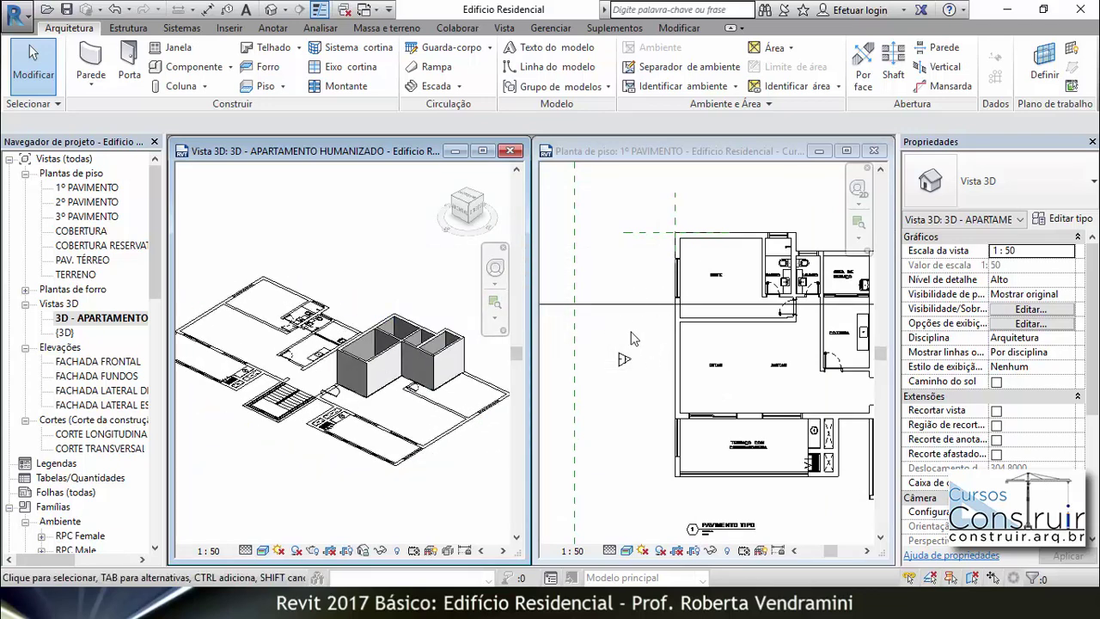
scroll(627, 341, down, 3)
middle_drag(626, 342, 584, 352)
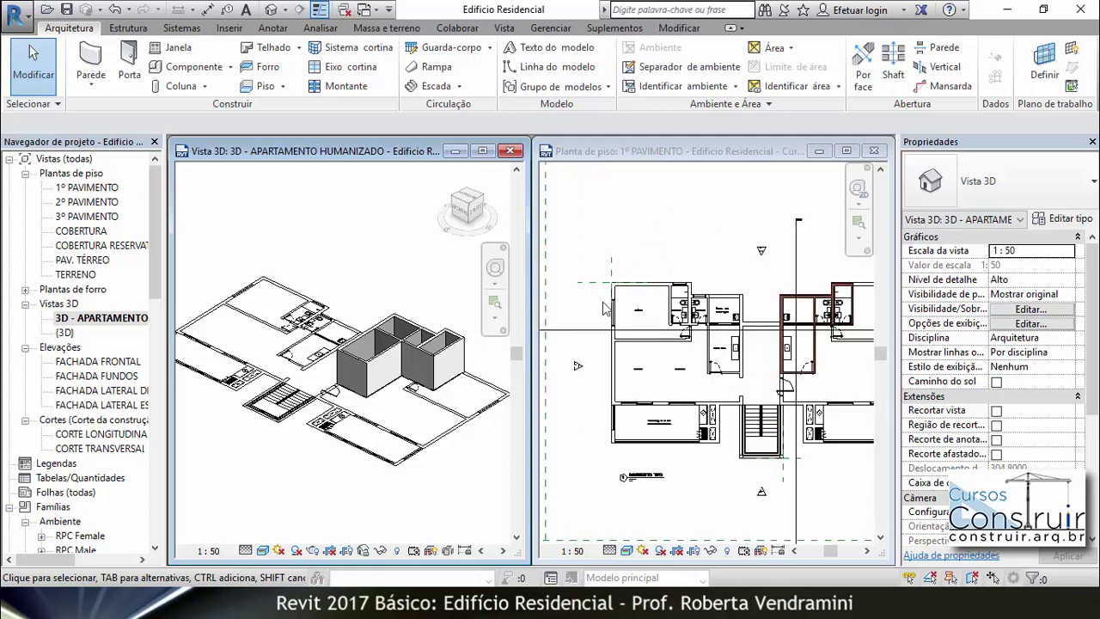
Make the 1º PAVIMENTO plan active and retile so it sits on the left.
click(727, 246)
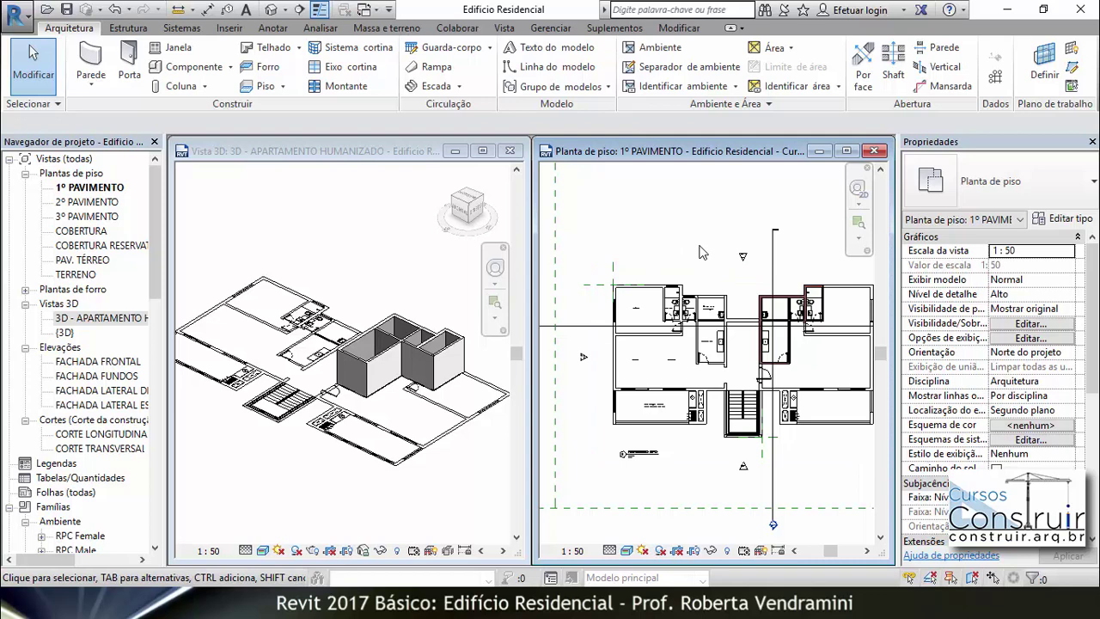
key(w)
key(t)
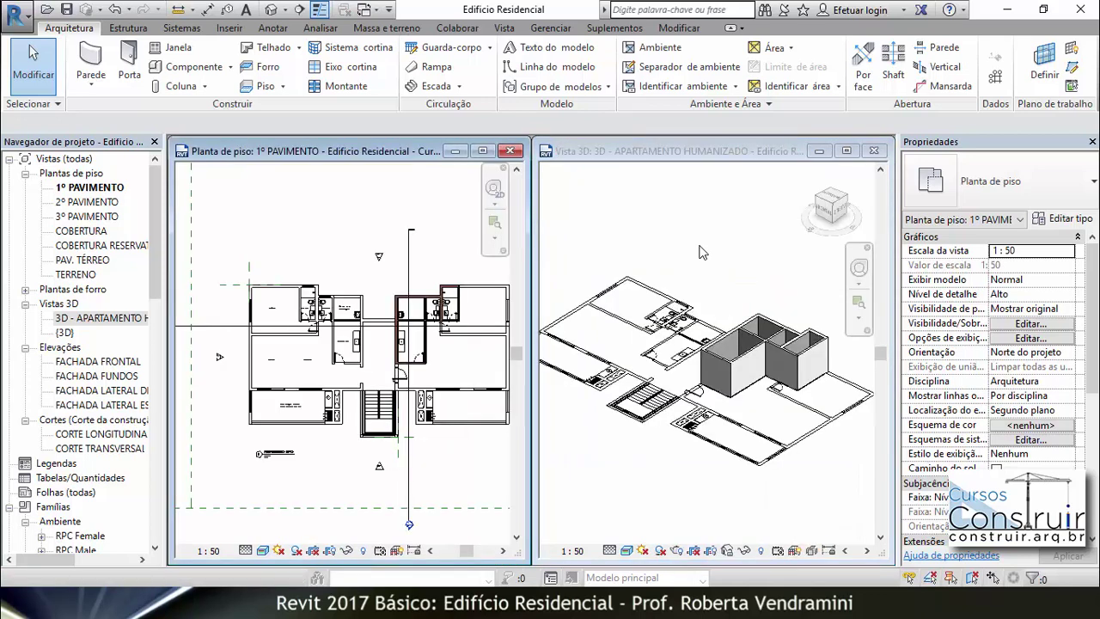
scroll(382, 338, down, 2)
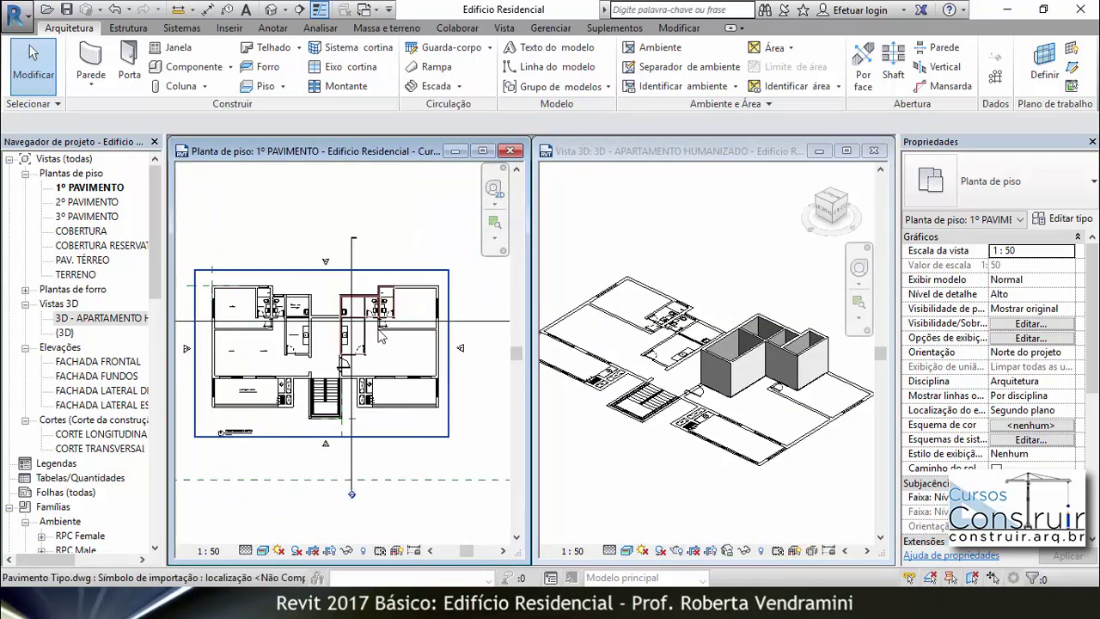
scroll(713, 307, down, 1)
scroll(708, 306, down, 1)
scroll(706, 305, down, 1)
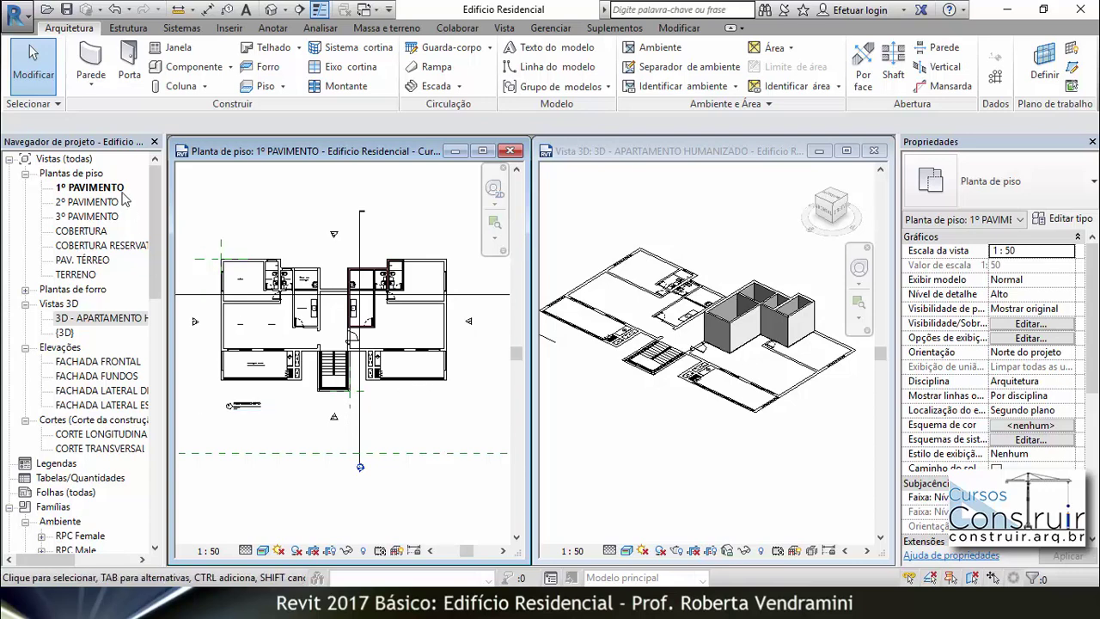
Start the Wall tool with .EXT Parede 25 cm - pintura / cerâmica and frame an empty plan area.
click(95, 55)
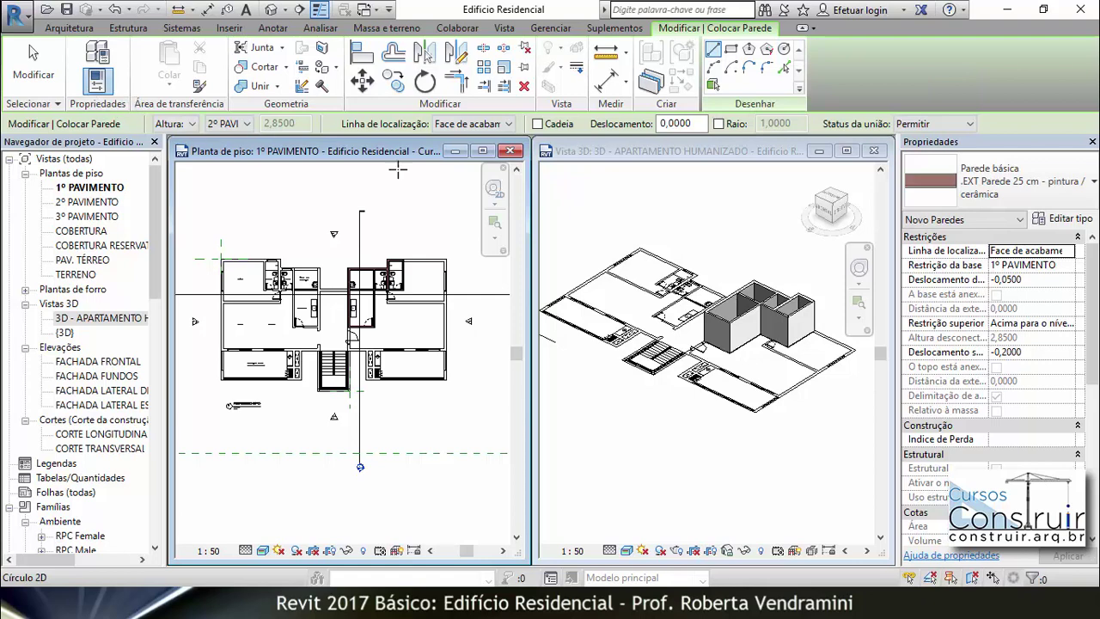
scroll(464, 250, down, 2)
scroll(468, 258, down, 2)
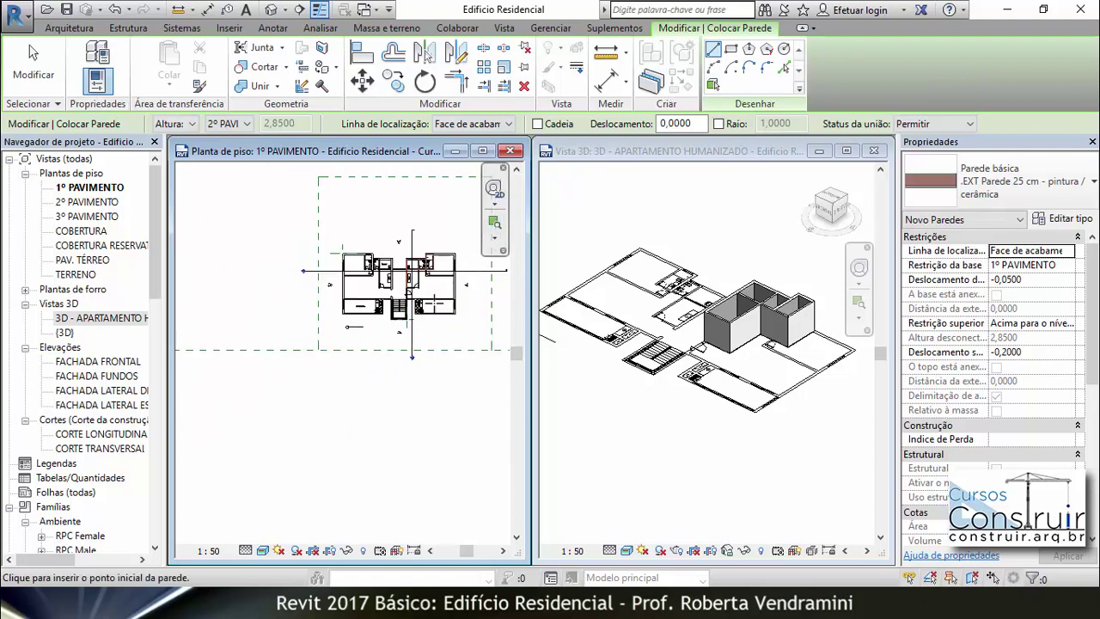
scroll(477, 395, up, 2)
scroll(455, 397, up, 2)
scroll(445, 398, up, 2)
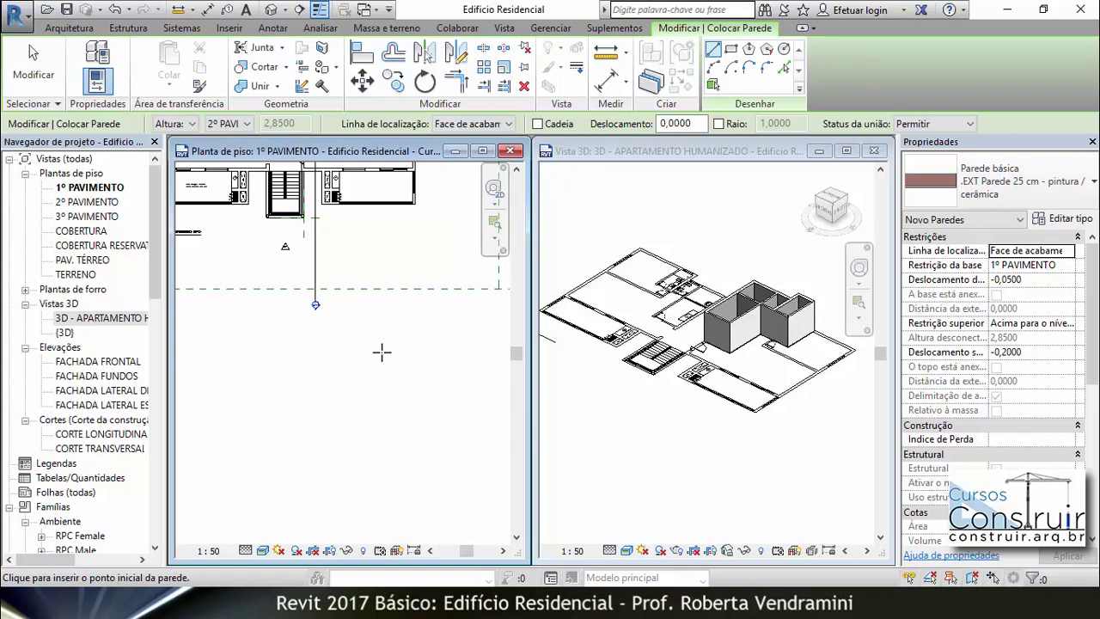
scroll(292, 353, down, 1)
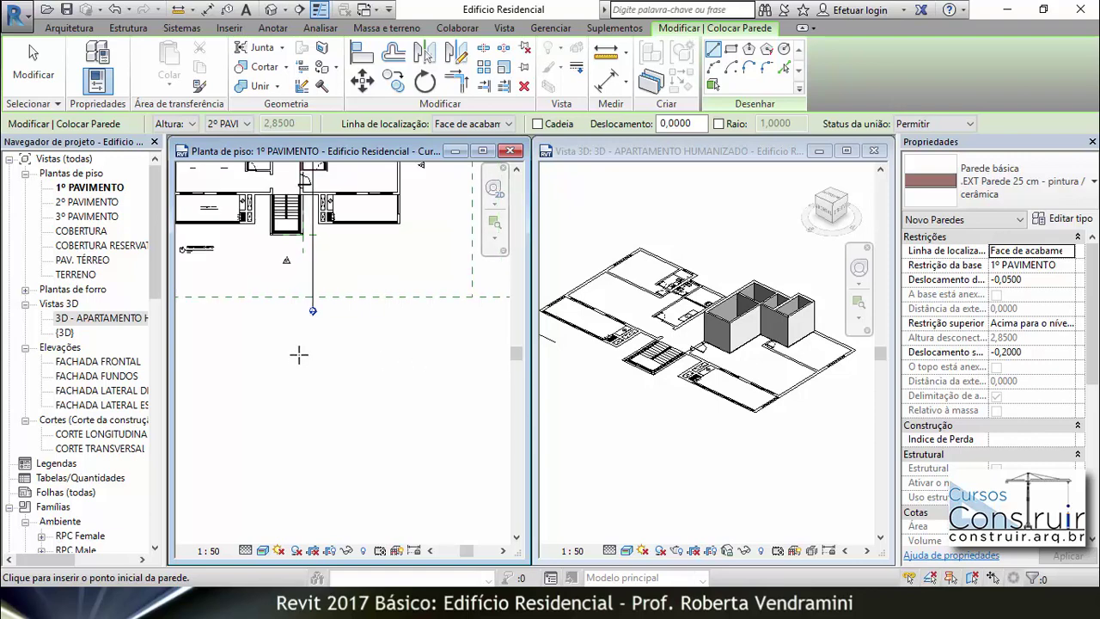
scroll(356, 368, down, 1)
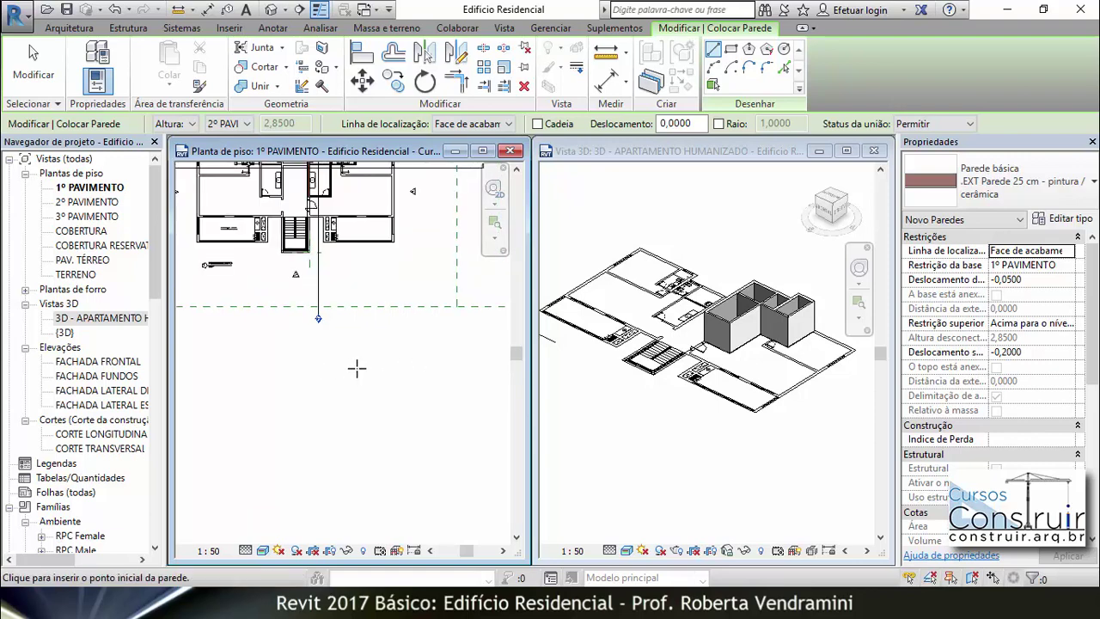
scroll(378, 371, up, 1)
scroll(378, 372, up, 1)
scroll(404, 353, up, 1)
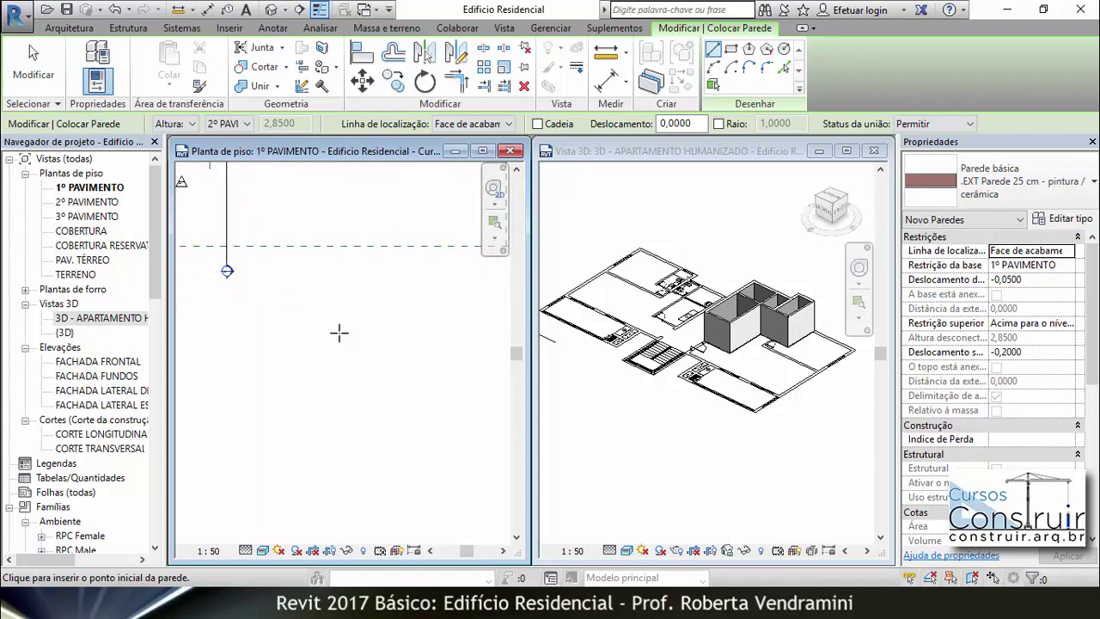
Draw a horizontal 7,50-long exterior wall below the building in the plan.
click(262, 325)
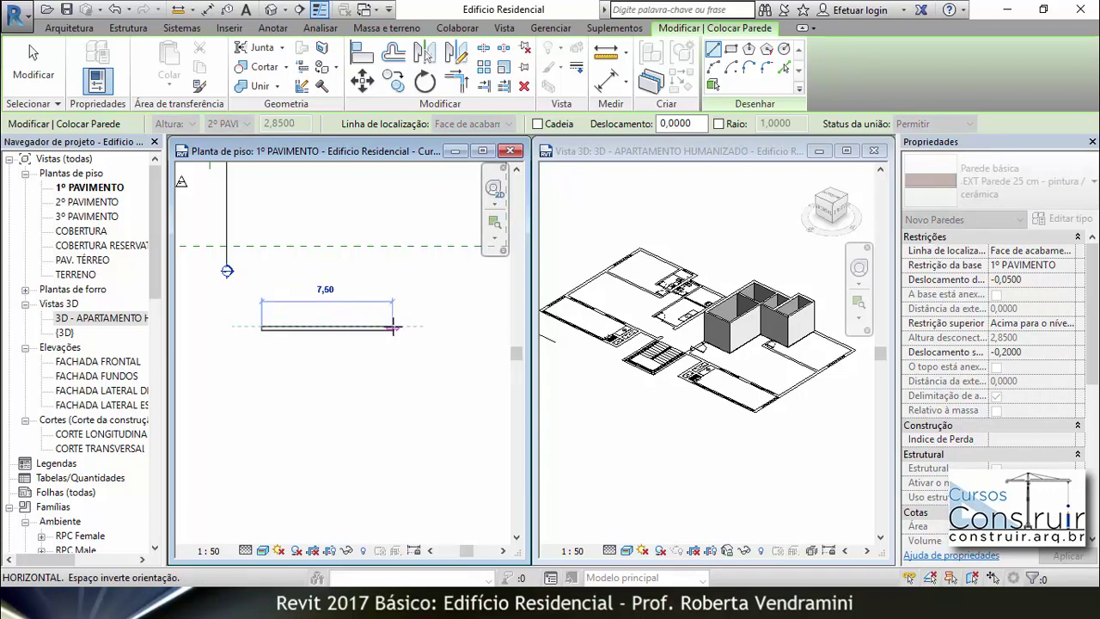
click(392, 327)
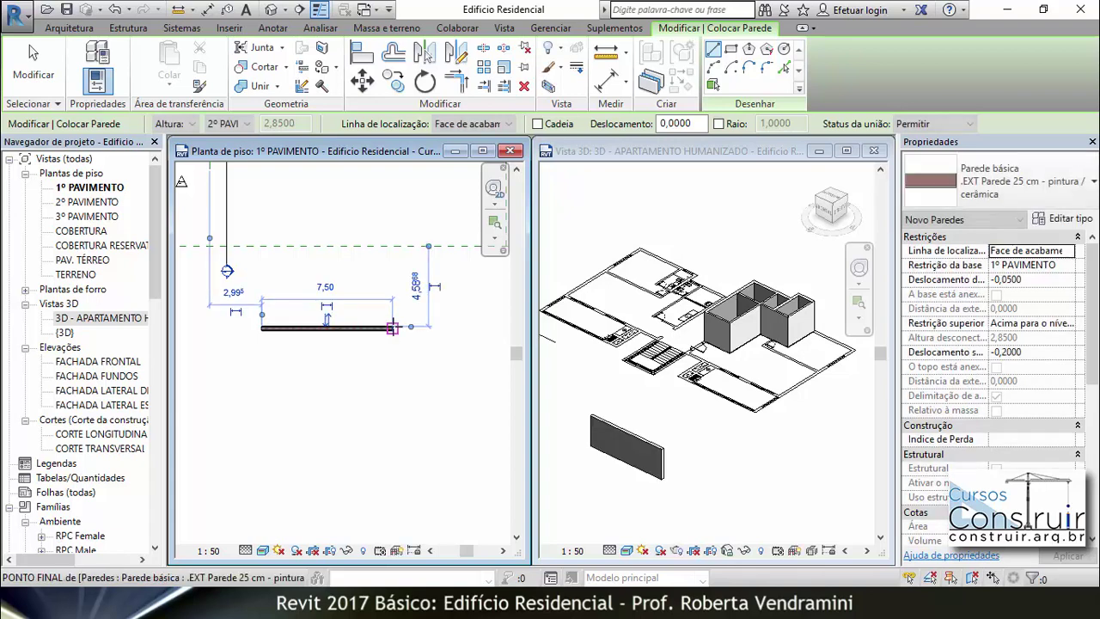
scroll(679, 481, up, 1)
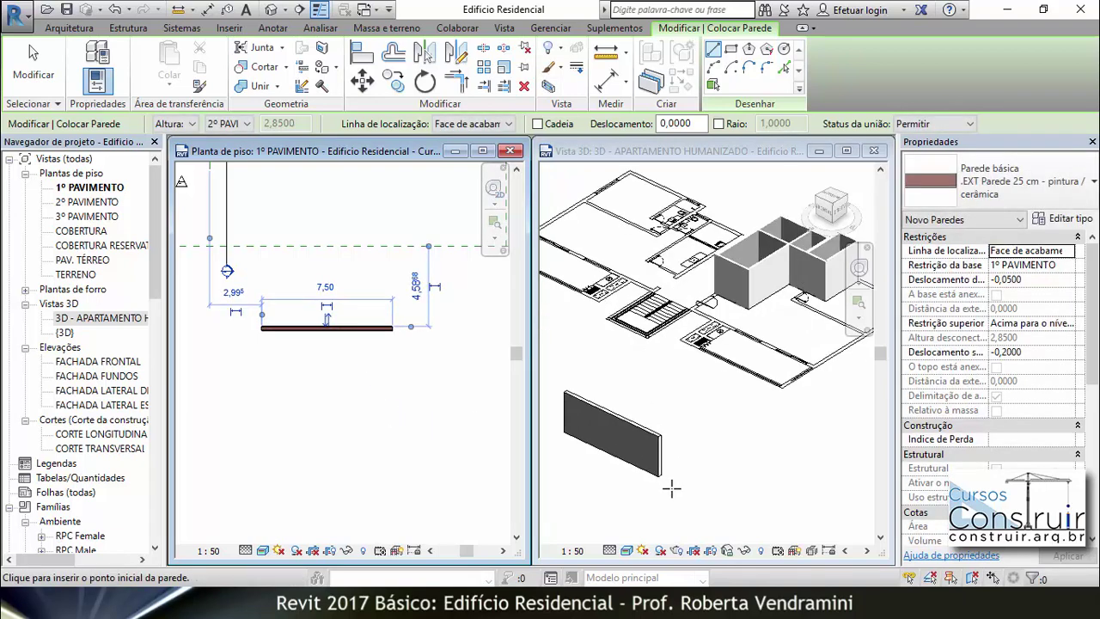
scroll(674, 479, up, 1)
scroll(674, 480, up, 1)
scroll(688, 472, up, 1)
scroll(691, 458, up, 2)
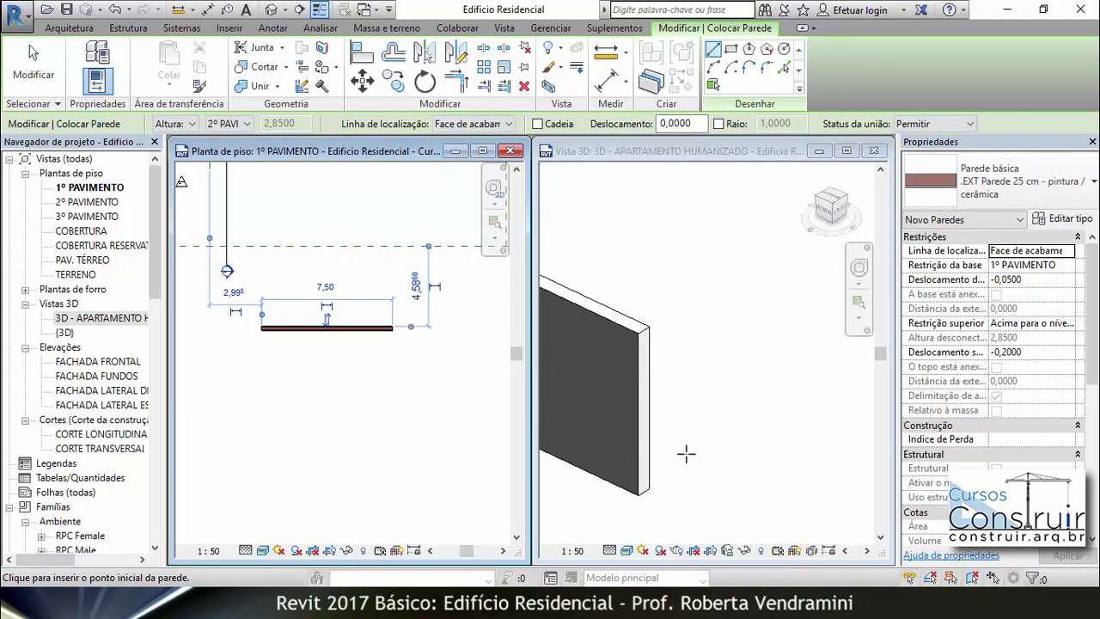
scroll(653, 418, down, 1)
scroll(705, 416, down, 1)
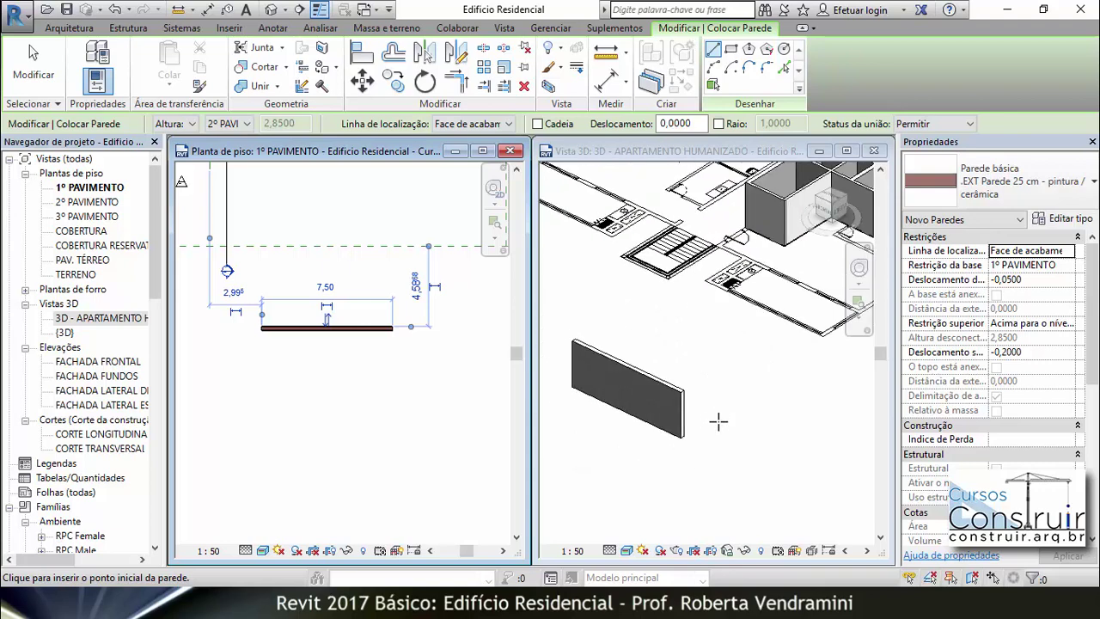
Orbit the 3D view to inspect both faces of the new wall from above.
mouse_move(737, 432)
shift+middle_down()
mouse_move(813, 379)
mouse_move(622, 372)
mouse_move(621, 393)
mouse_move(697, 370)
mouse_move(593, 375)
shift+middle_up()
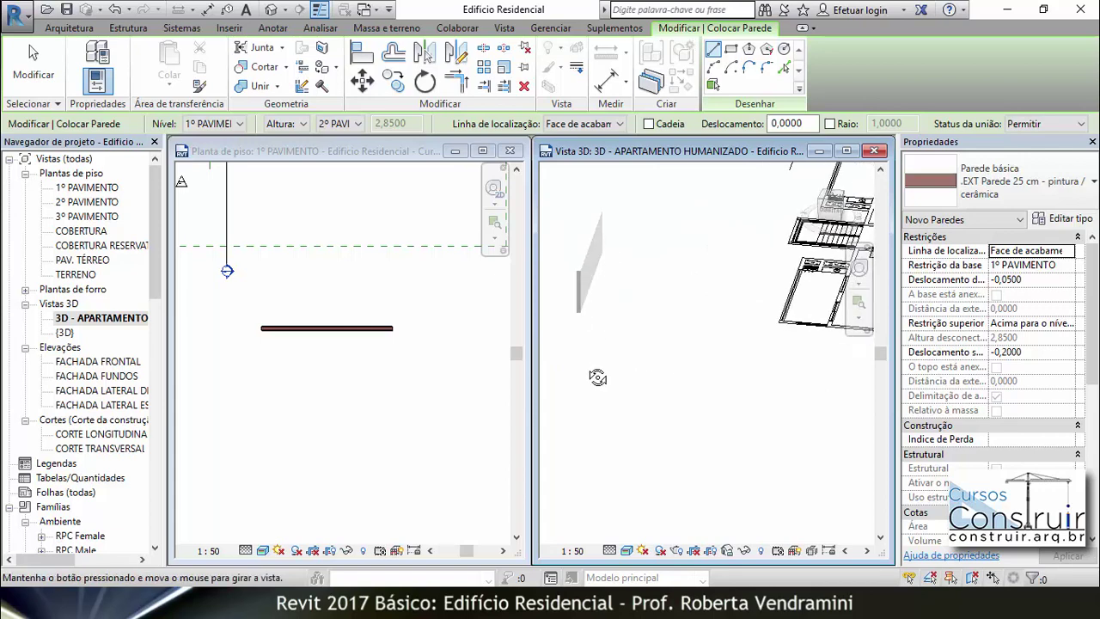
scroll(584, 284, up, 2)
scroll(600, 273, up, 2)
mouse_move(600, 274)
shift+middle_down()
mouse_move(618, 306)
mouse_move(590, 363)
mouse_move(631, 368)
mouse_move(605, 298)
mouse_move(761, 444)
mouse_move(699, 432)
mouse_move(737, 427)
mouse_move(617, 423)
shift+middle_up()
scroll(617, 423, down, 2)
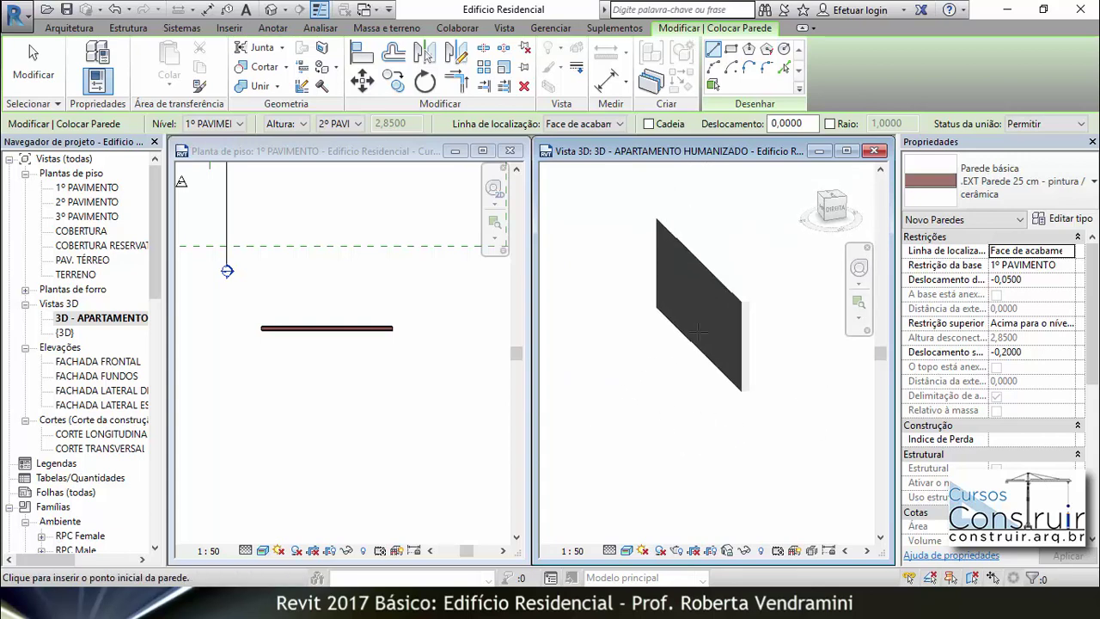
mouse_move(595, 383)
shift+middle_down()
mouse_move(730, 343)
mouse_move(751, 378)
mouse_move(736, 388)
shift+middle_up()
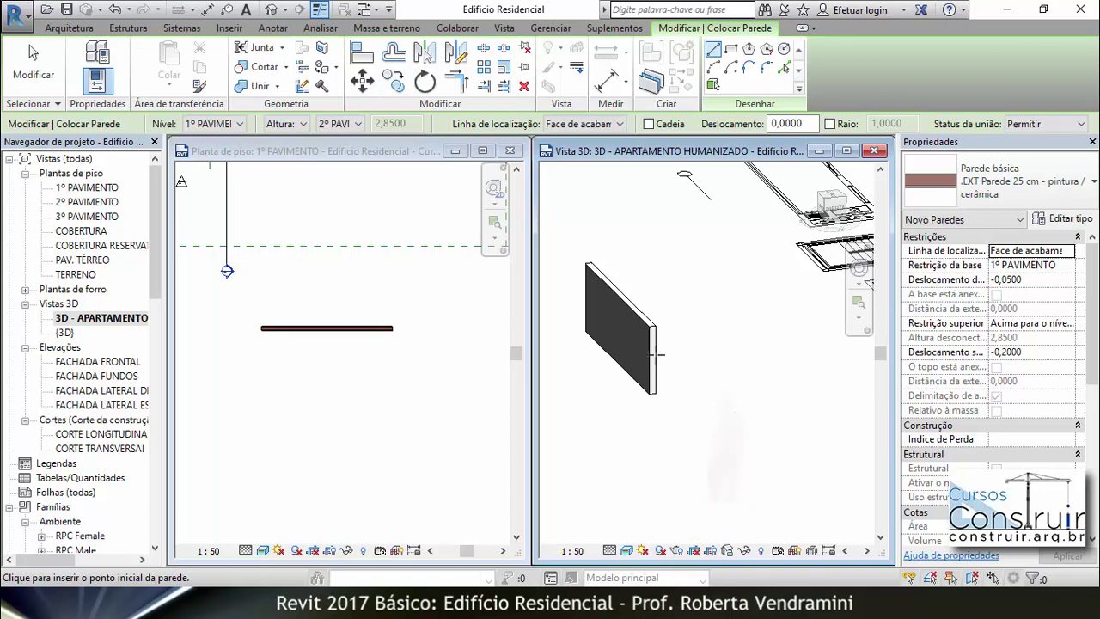
mouse_move(672, 363)
shift+middle_down()
mouse_move(671, 426)
mouse_move(477, 391)
shift+middle_up()
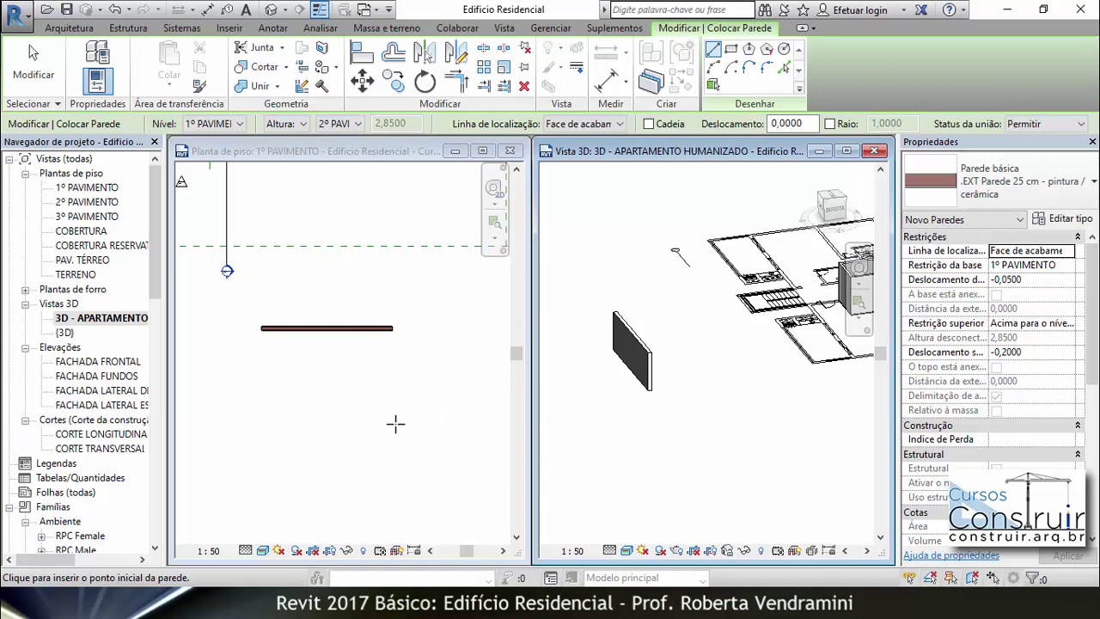
Draw a second 25 cm exterior wall parallel below the first, then exit the Wall tool.
click(396, 418)
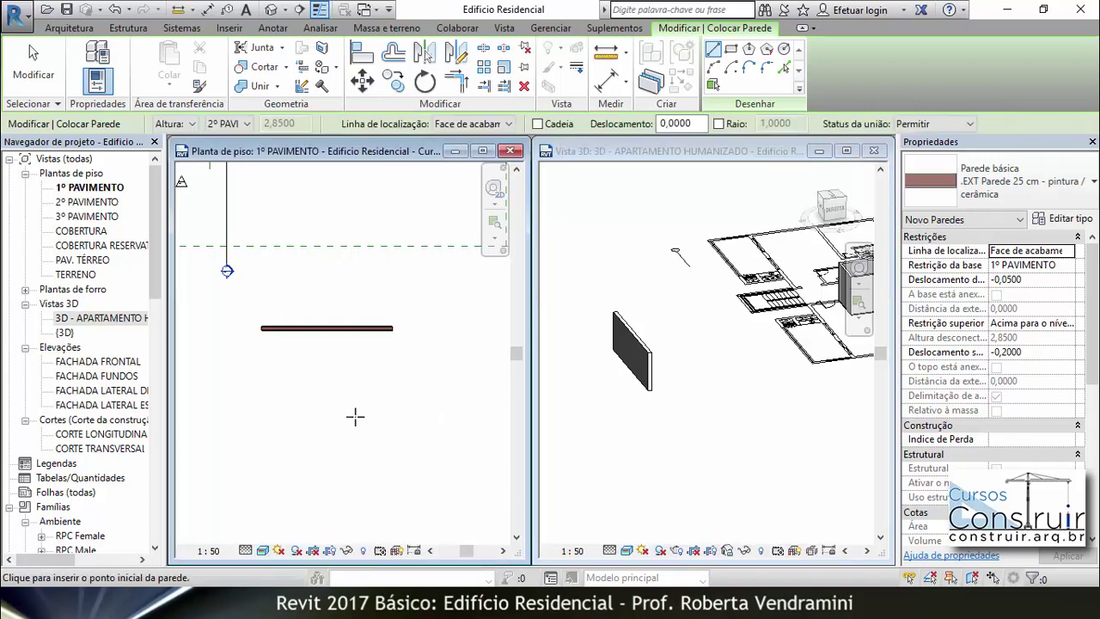
click(392, 409)
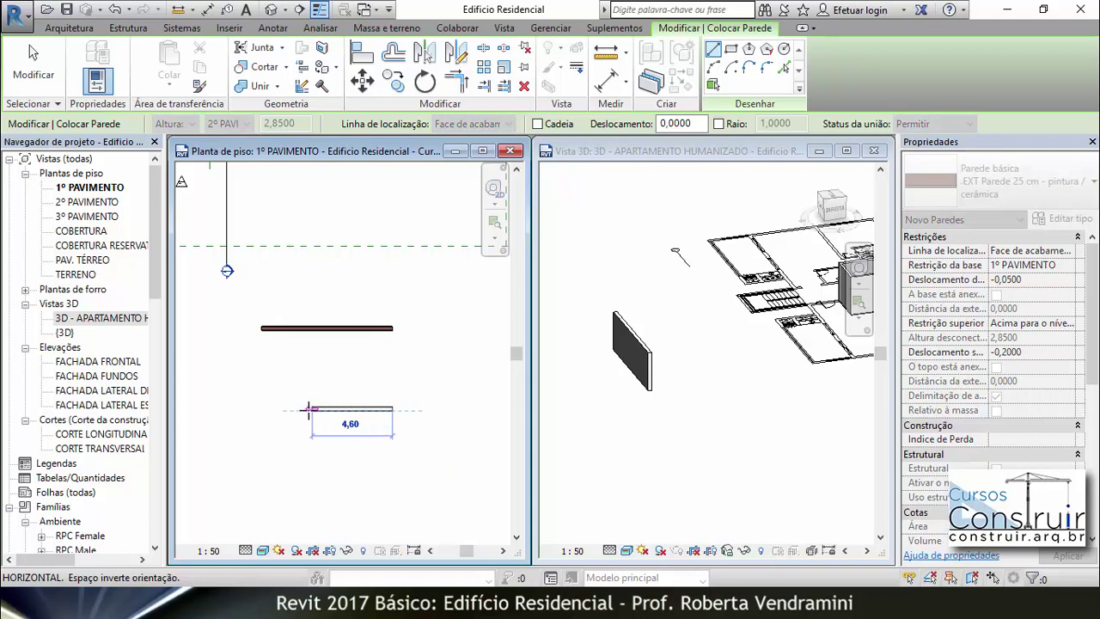
click(261, 409)
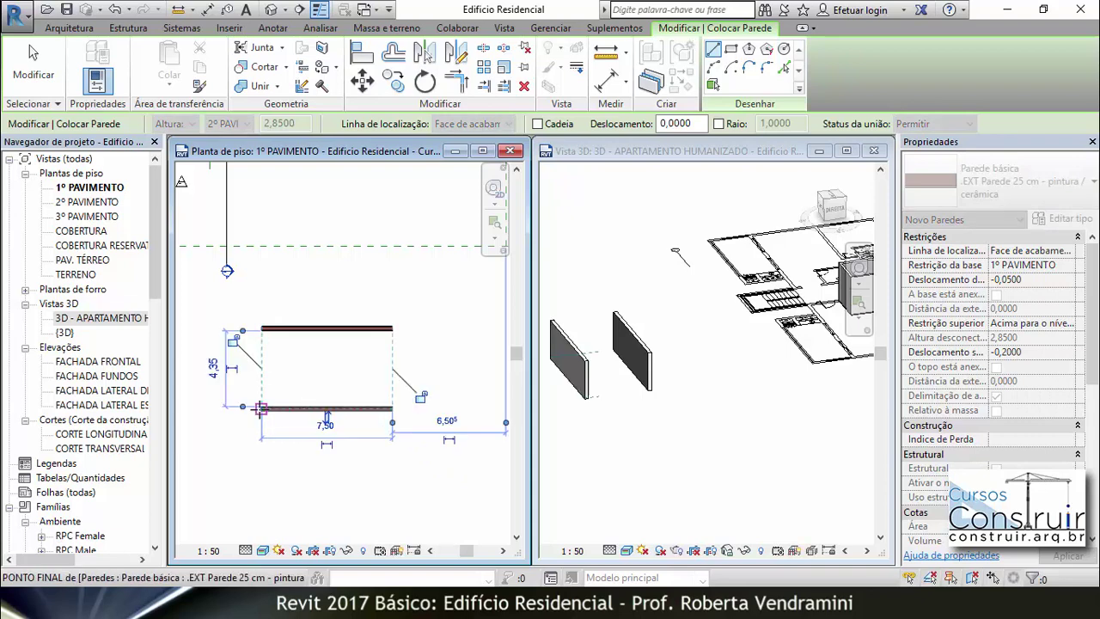
scroll(224, 424, up, 2)
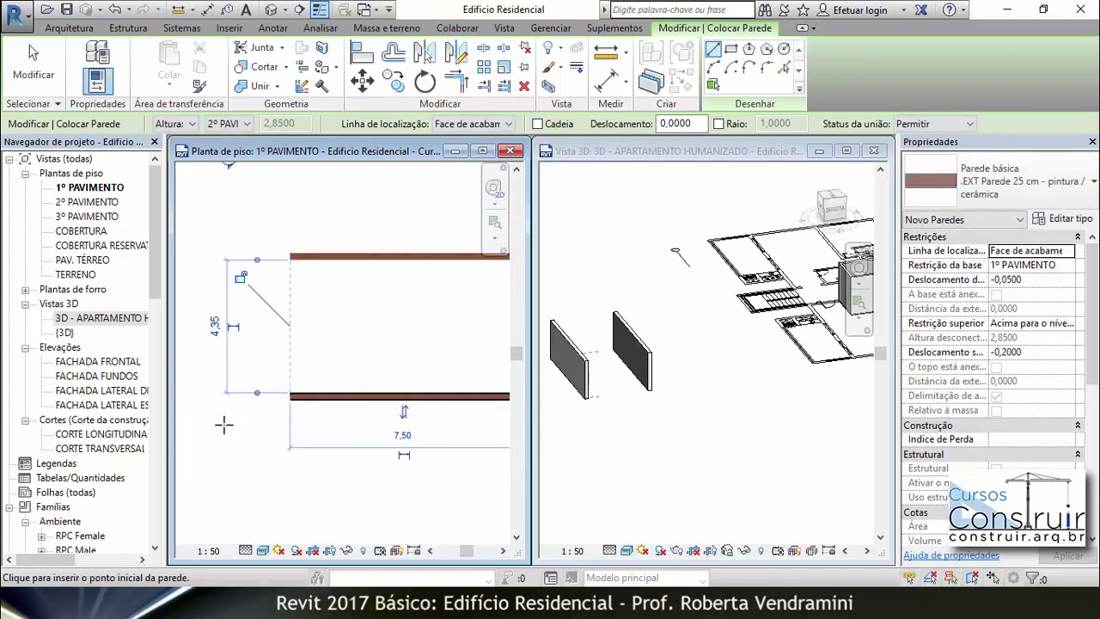
scroll(238, 417, up, 2)
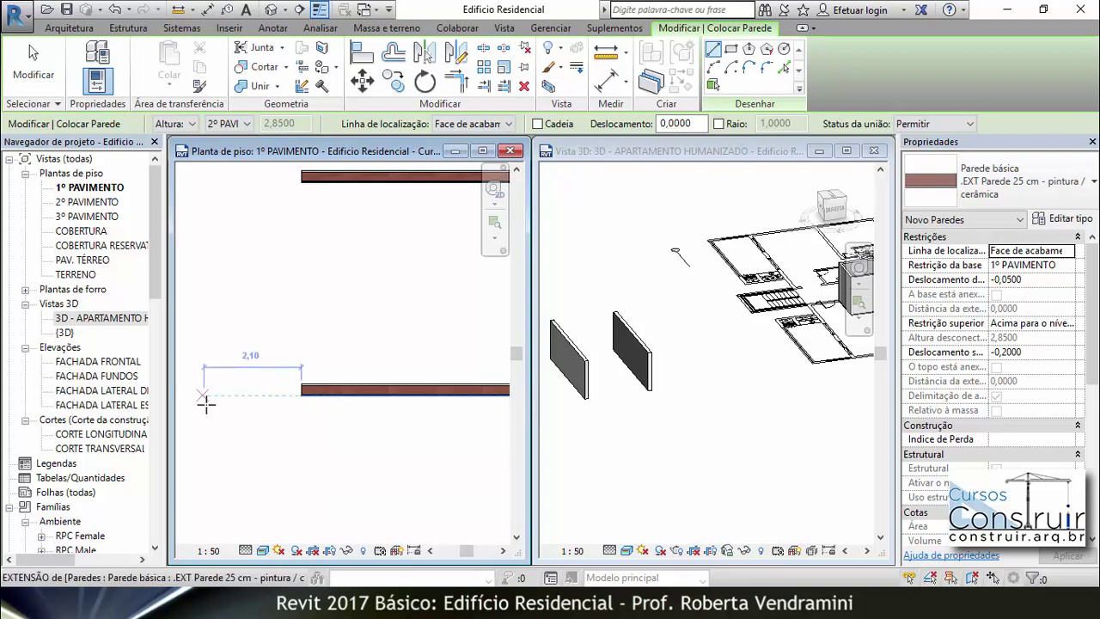
scroll(386, 432, down, 1)
scroll(386, 432, down, 1)
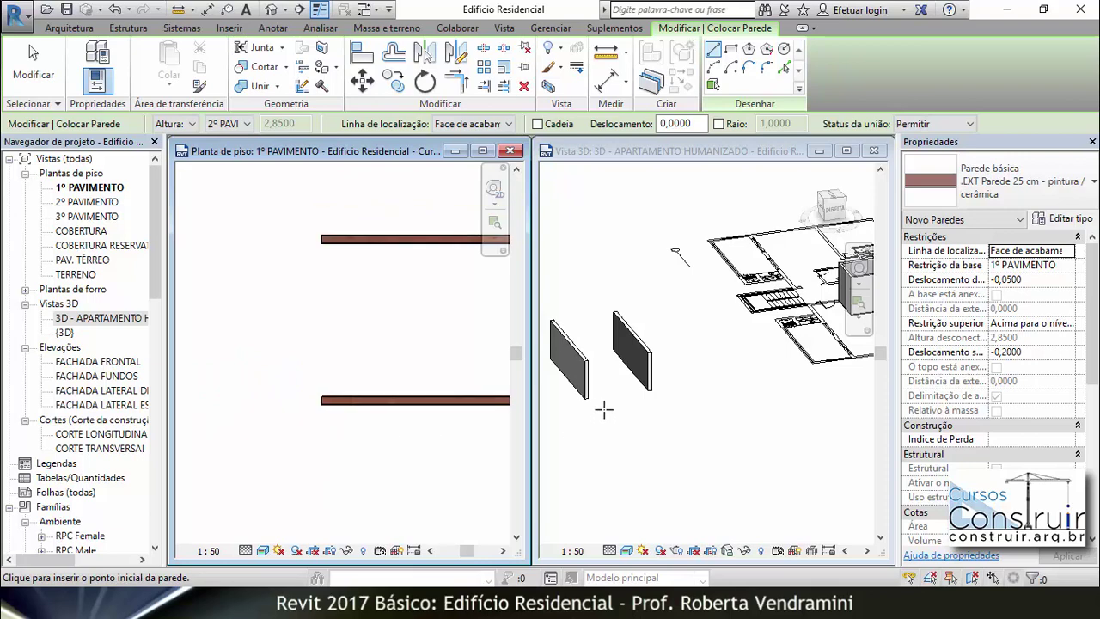
scroll(602, 413, down, 1)
scroll(617, 380, down, 1)
scroll(617, 385, up, 2)
scroll(636, 400, up, 2)
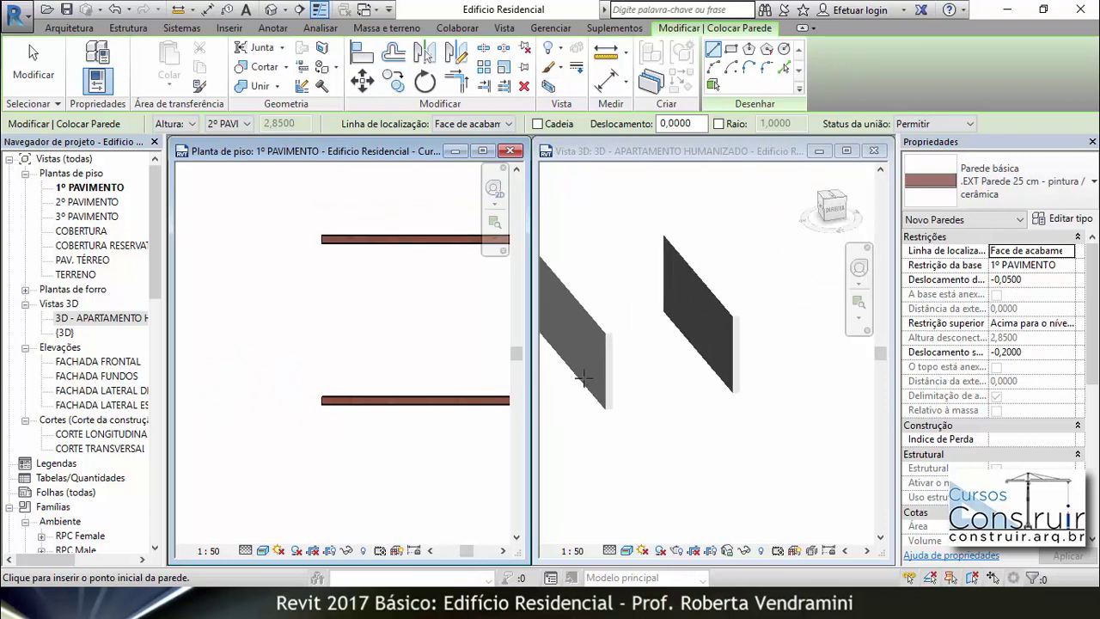
scroll(683, 412, up, 1)
scroll(690, 427, down, 1)
scroll(683, 428, down, 1)
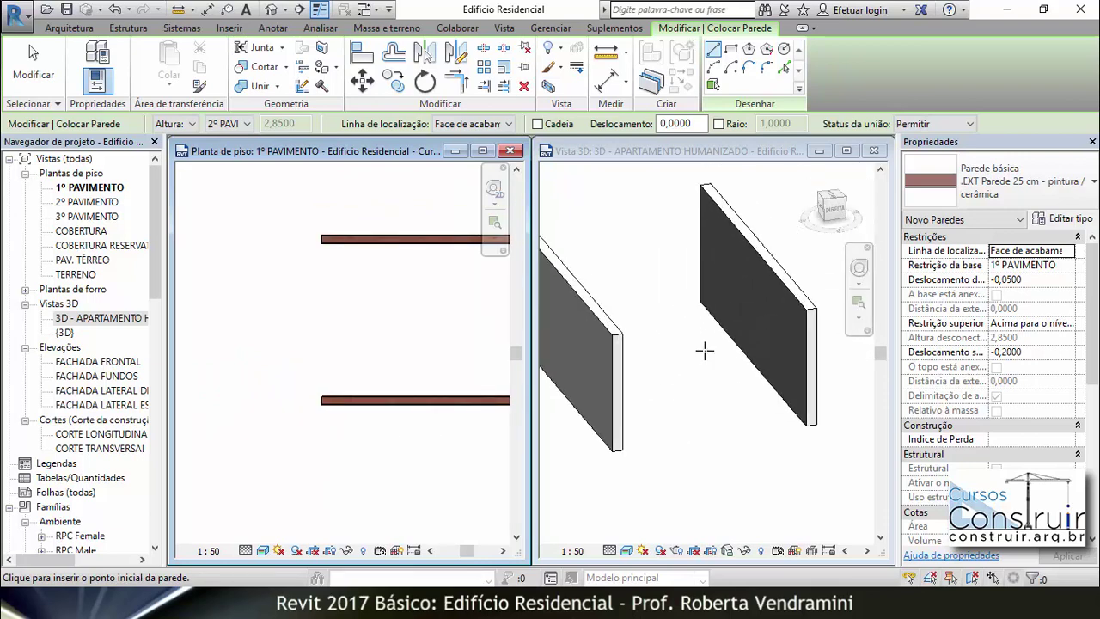
key(Escape)
key(Escape)
click(661, 440)
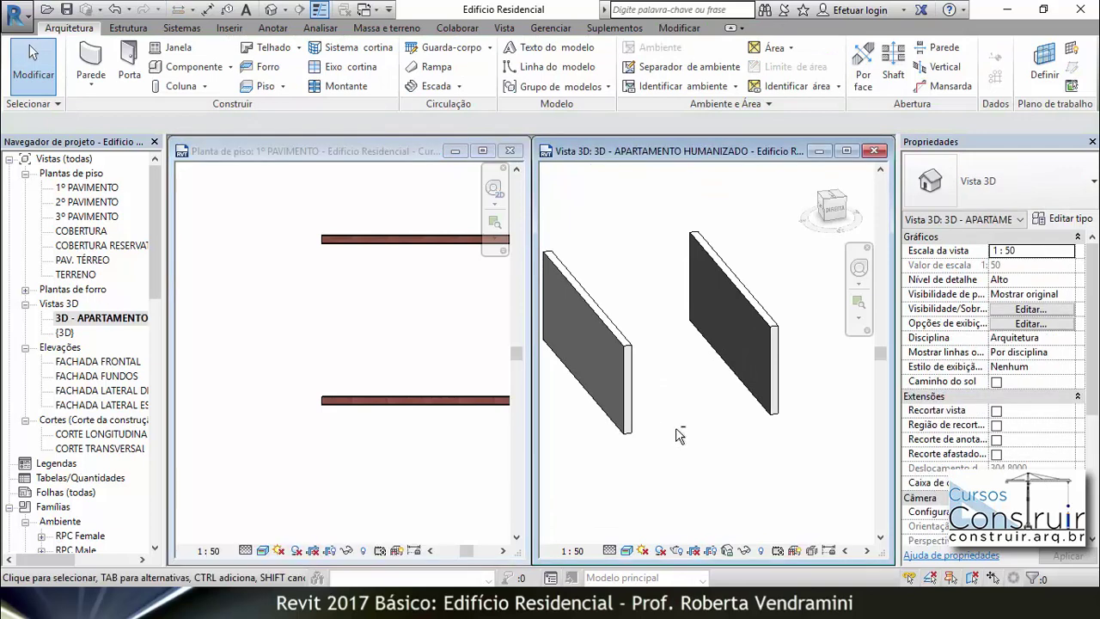
mouse_move(678, 435)
shift+middle_down()
mouse_move(676, 417)
mouse_move(633, 397)
mouse_move(648, 358)
shift+middle_up()
scroll(648, 359, up, 3)
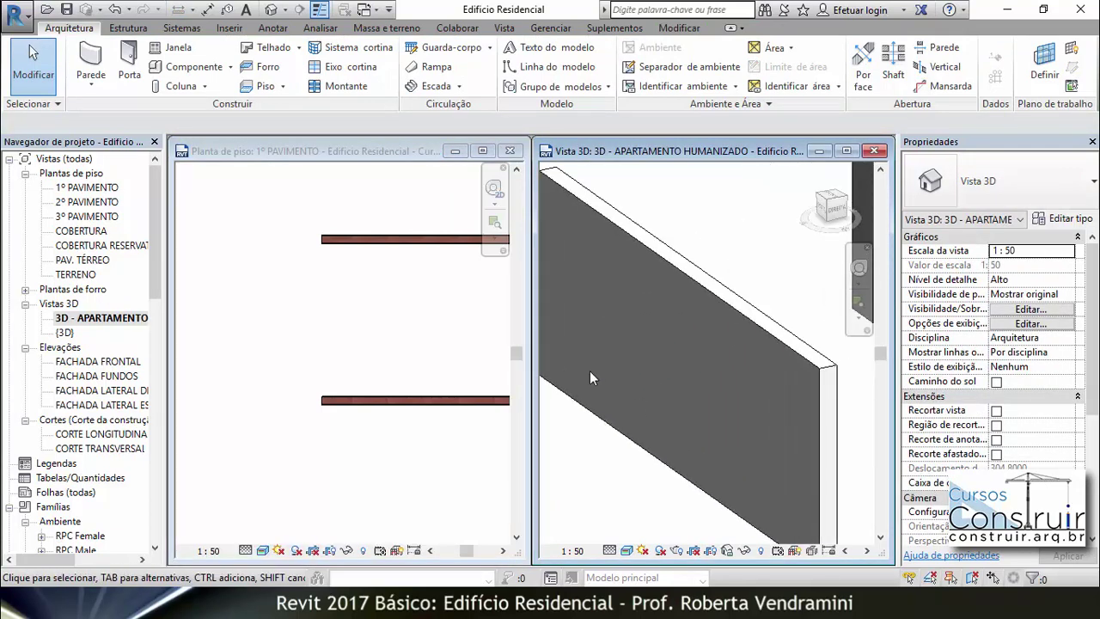
scroll(589, 371, down, 5)
mouse_move(706, 441)
shift+middle_down()
mouse_move(661, 441)
mouse_move(547, 292)
shift+middle_up()
scroll(548, 292, up, 3)
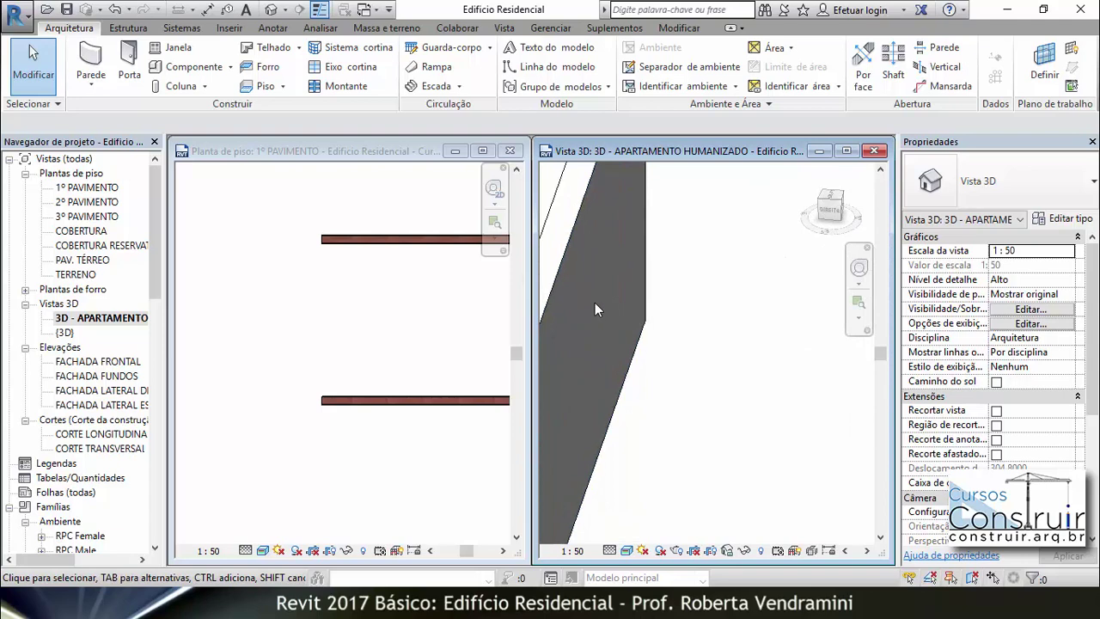
scroll(595, 302, down, 2)
scroll(599, 344, down, 2)
scroll(604, 397, down, 1)
mouse_move(604, 391)
shift+middle_down()
mouse_move(690, 421)
mouse_move(678, 404)
shift+middle_up()
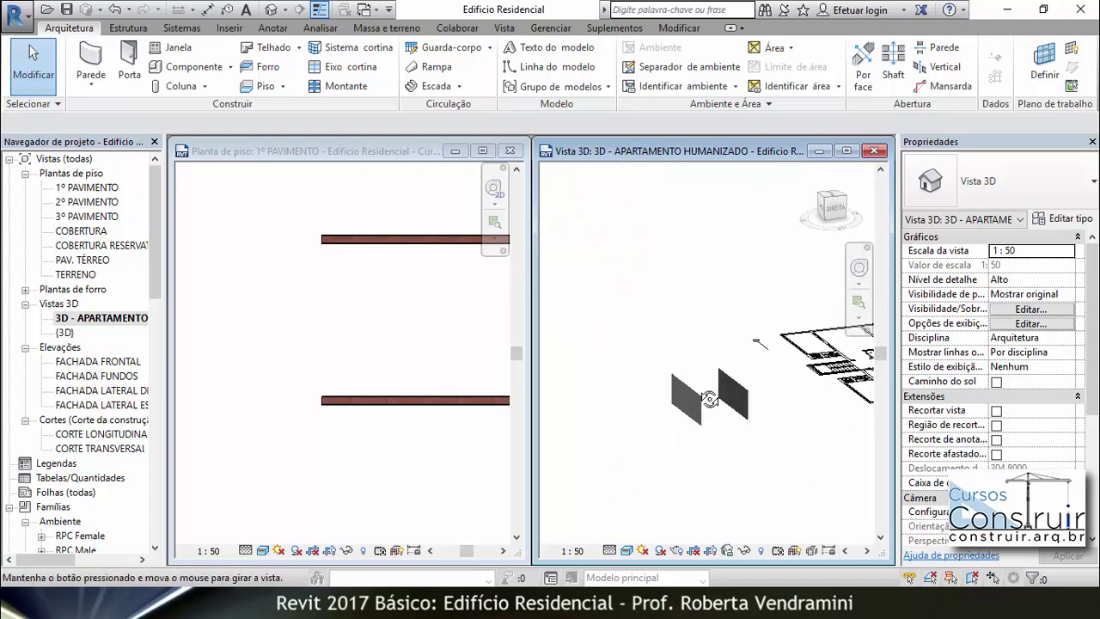
scroll(653, 402, up, 2)
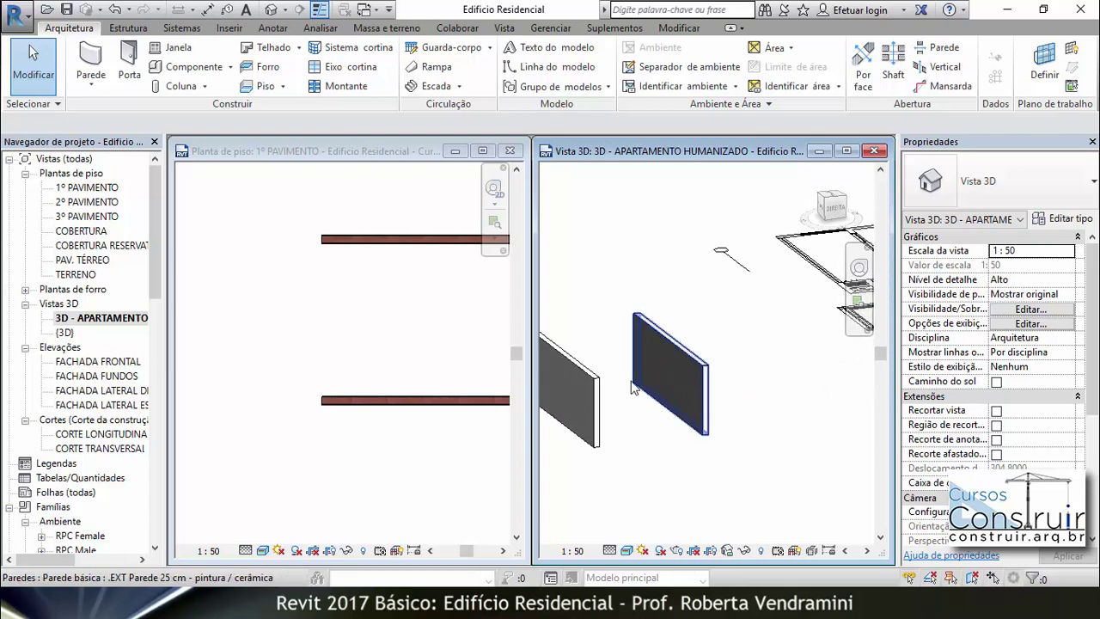
scroll(703, 439, down, 2)
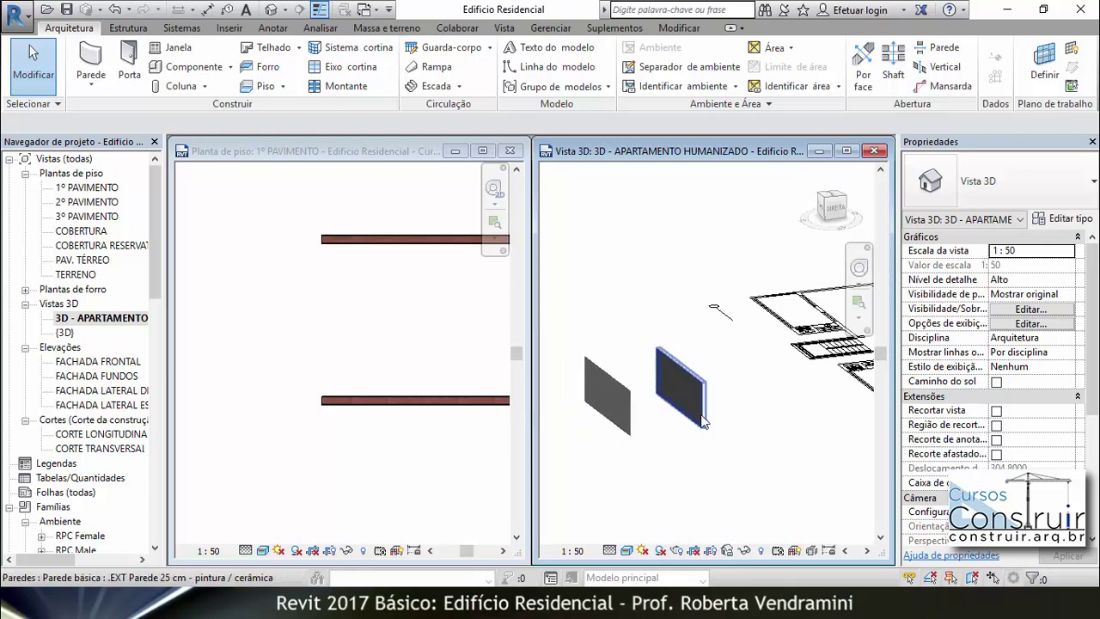
mouse_move(703, 439)
shift+middle_down()
mouse_move(739, 470)
mouse_move(683, 465)
mouse_move(641, 441)
mouse_move(649, 496)
shift+middle_up()
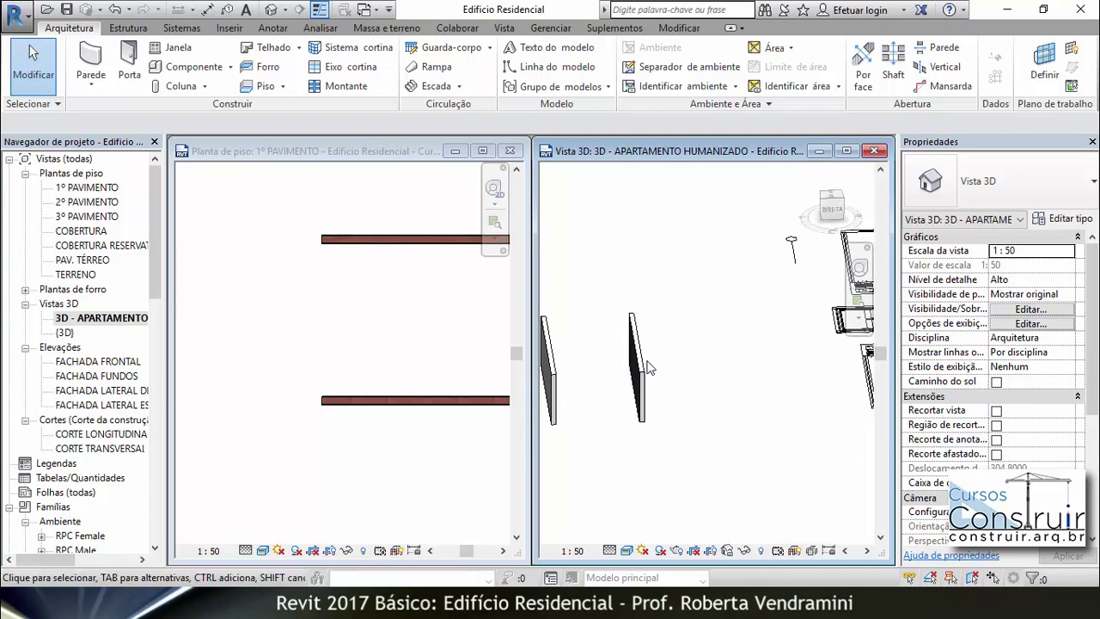
mouse_move(648, 368)
shift+middle_down()
mouse_move(665, 403)
mouse_move(688, 396)
mouse_move(633, 393)
mouse_move(801, 435)
shift+middle_up()
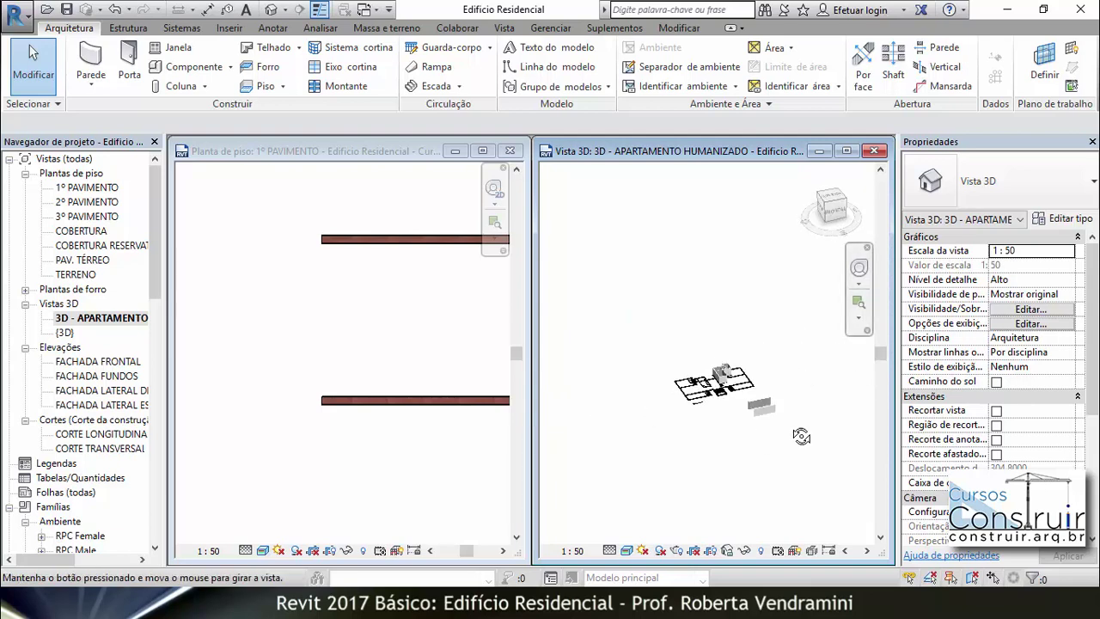
scroll(784, 421, up, 2)
scroll(769, 447, up, 3)
scroll(756, 481, up, 3)
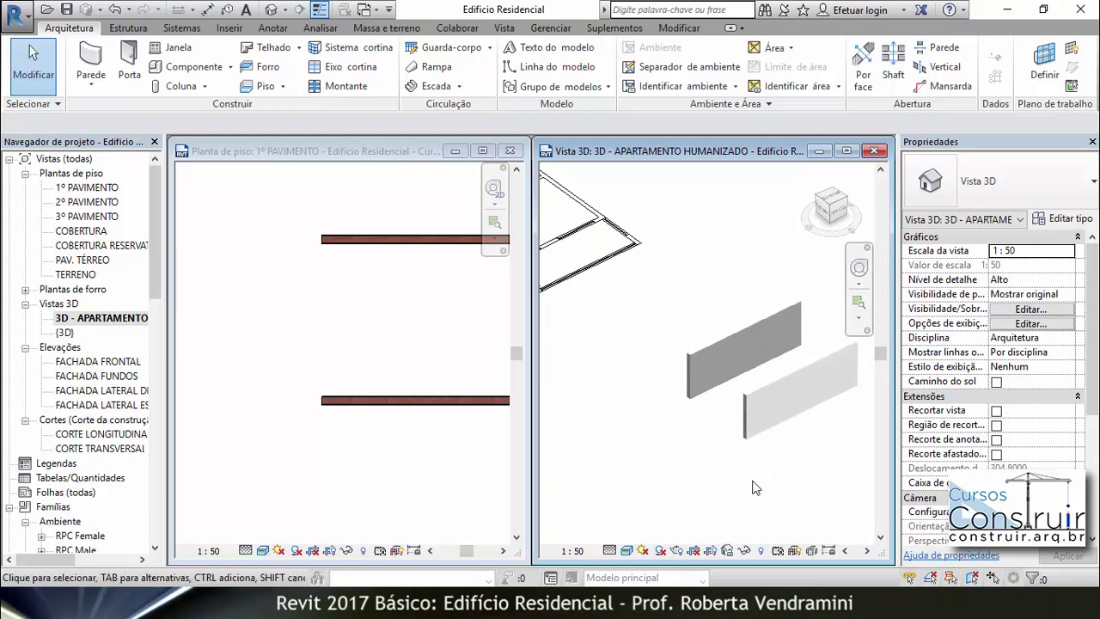
shift+middle_drag(755, 487, 812, 404)
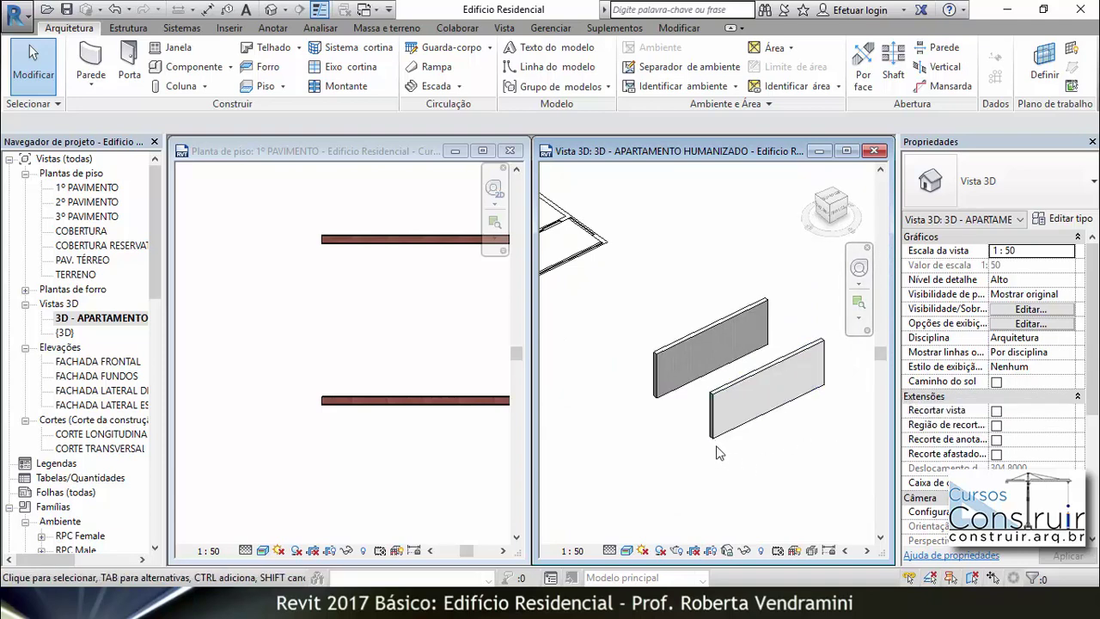
mouse_move(719, 453)
shift+middle_down()
mouse_move(699, 479)
mouse_move(726, 469)
shift+middle_up()
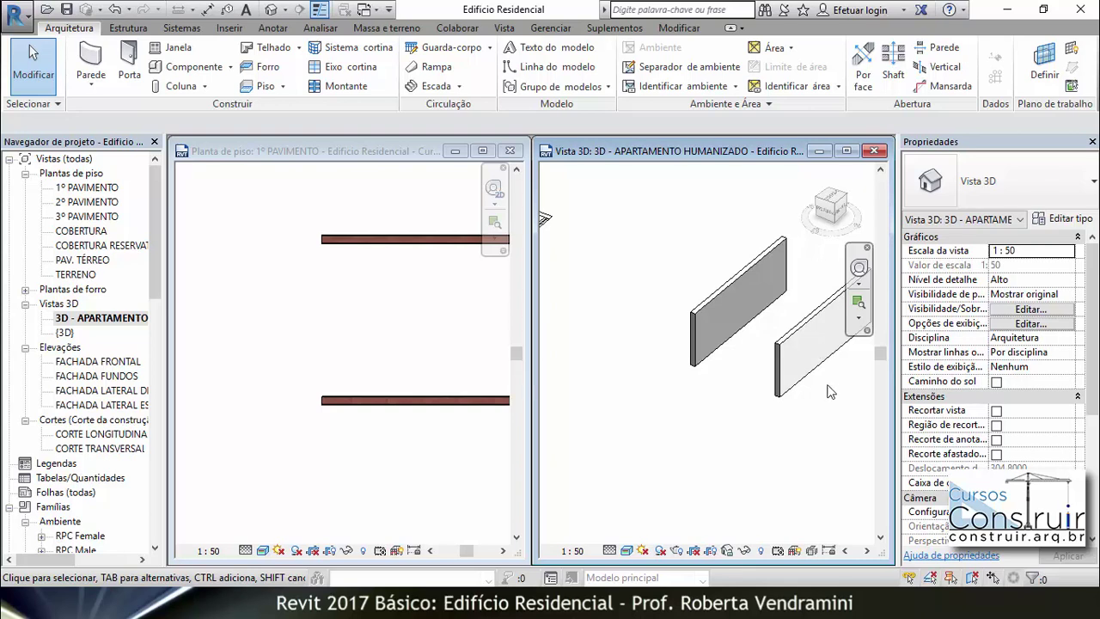
scroll(588, 441, down, 3)
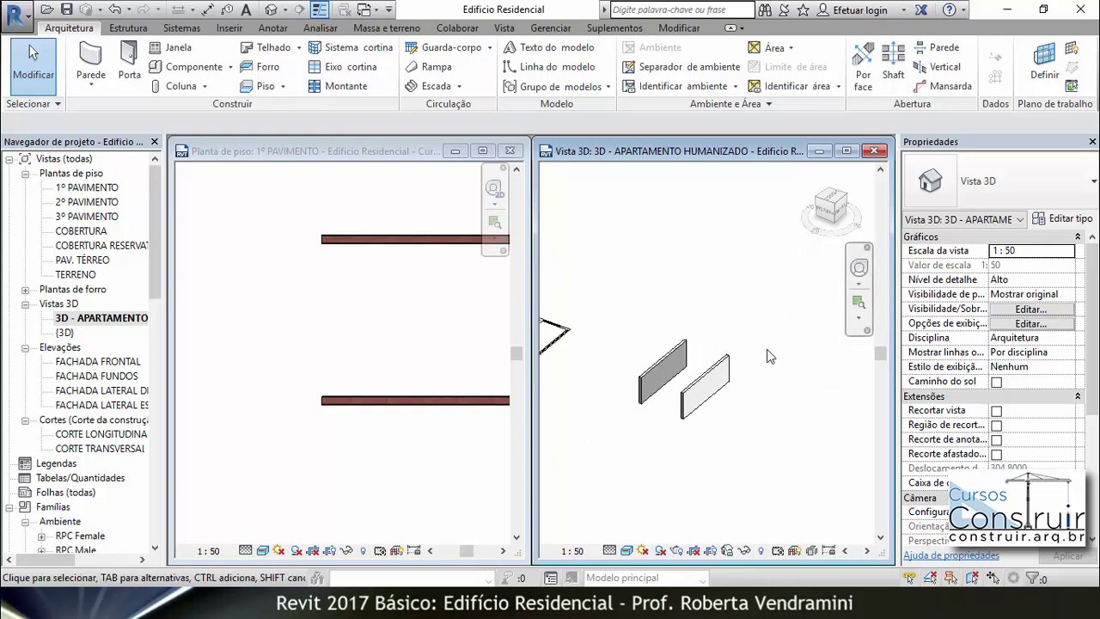
Window-select and delete both test walls in 3D, then return to the 1º PAVIMENTO plan.
drag(772, 334, 620, 440)
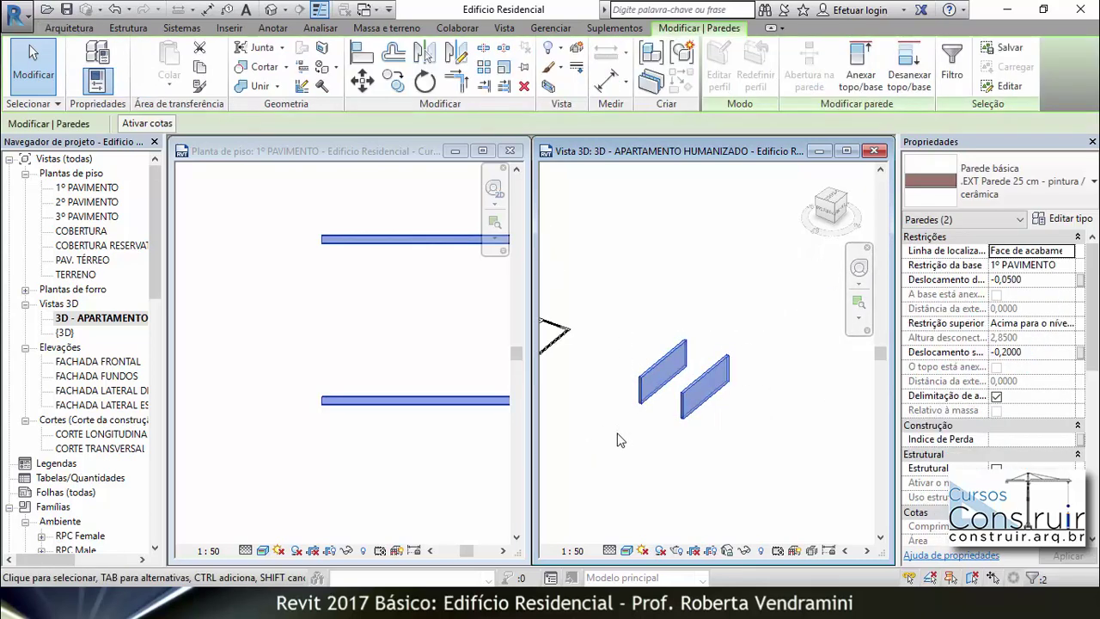
key(Delete)
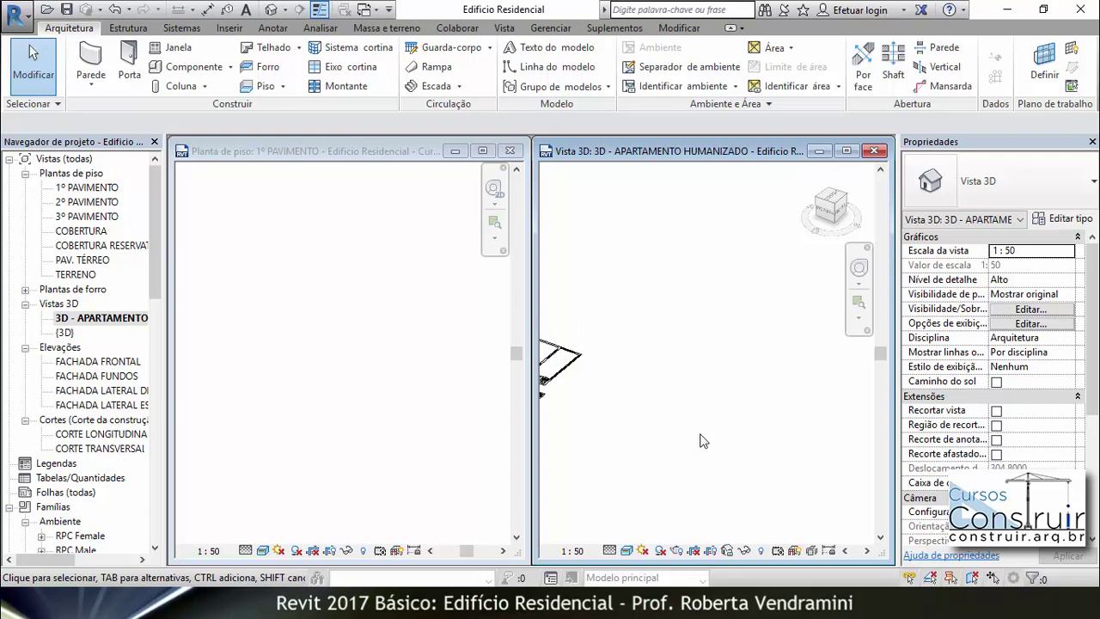
middle_drag(567, 464, 651, 481)
scroll(632, 451, up, 2)
scroll(619, 438, up, 1)
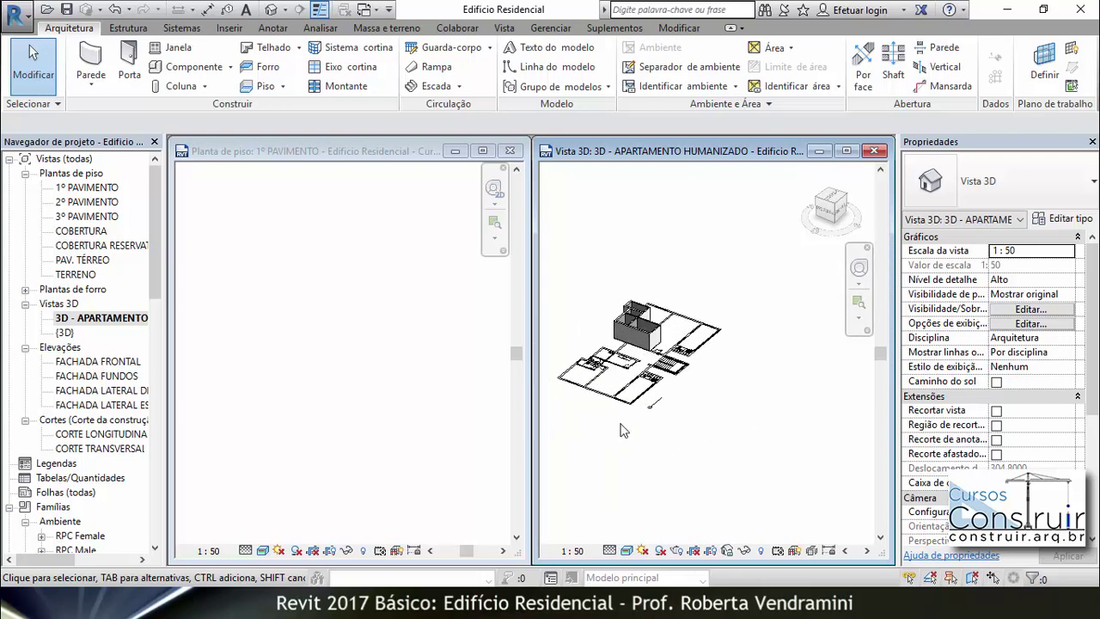
scroll(622, 429, down, 1)
click(361, 374)
Pan and zoom the floor plan to frame the upper rooms of the apartment.
scroll(435, 400, down, 2)
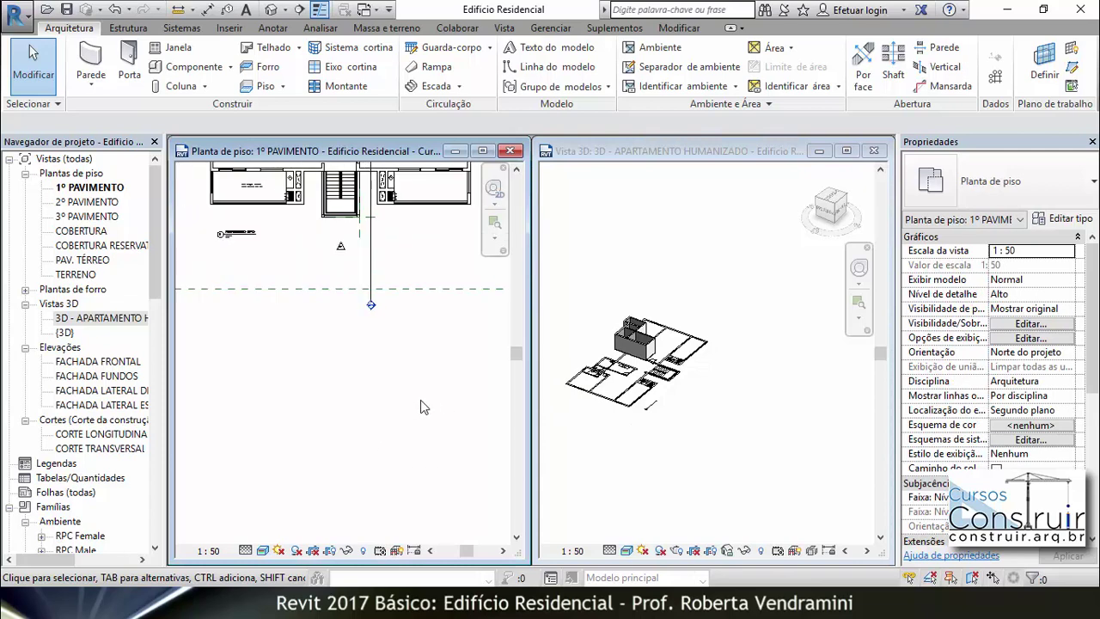
middle_drag(435, 400, 376, 442)
scroll(375, 441, up, 2)
scroll(378, 273, up, 2)
scroll(375, 273, up, 2)
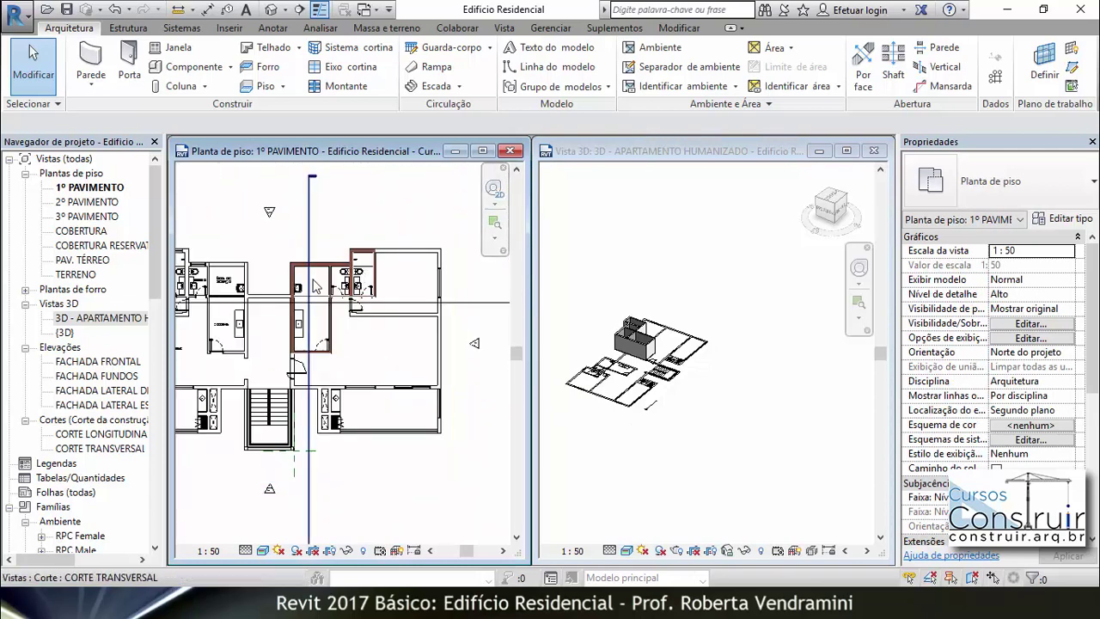
scroll(403, 284, up, 1)
scroll(299, 391, up, 1)
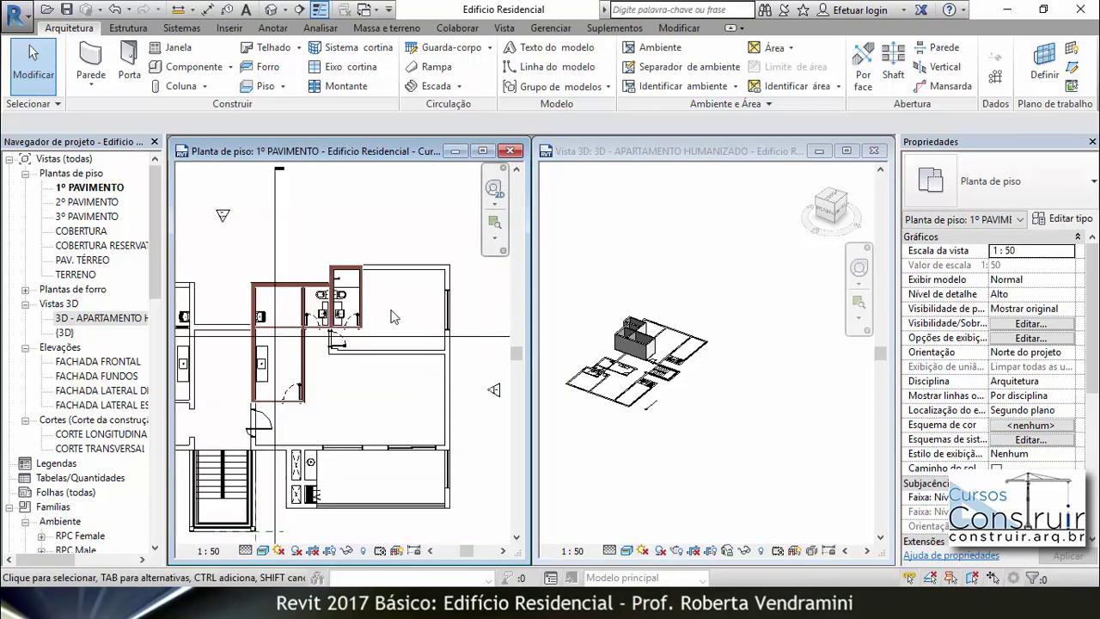
middle_drag(299, 391, 254, 432)
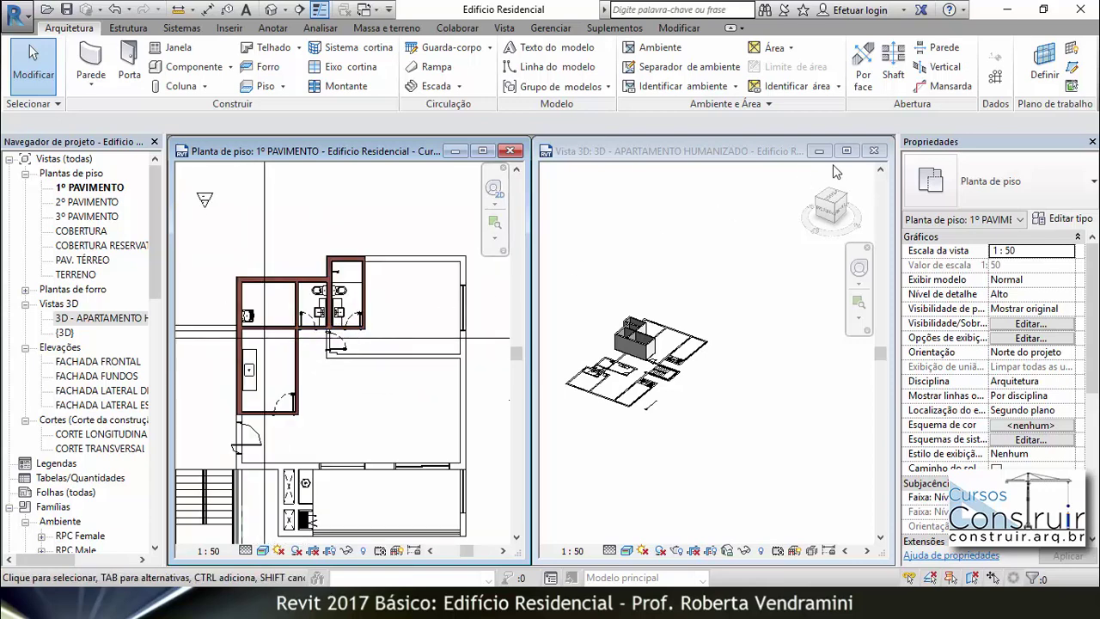
Close the 3D view and maximize the 1º PAVIMENTO plan, zooming to the bathroom and kitchen walls.
click(874, 151)
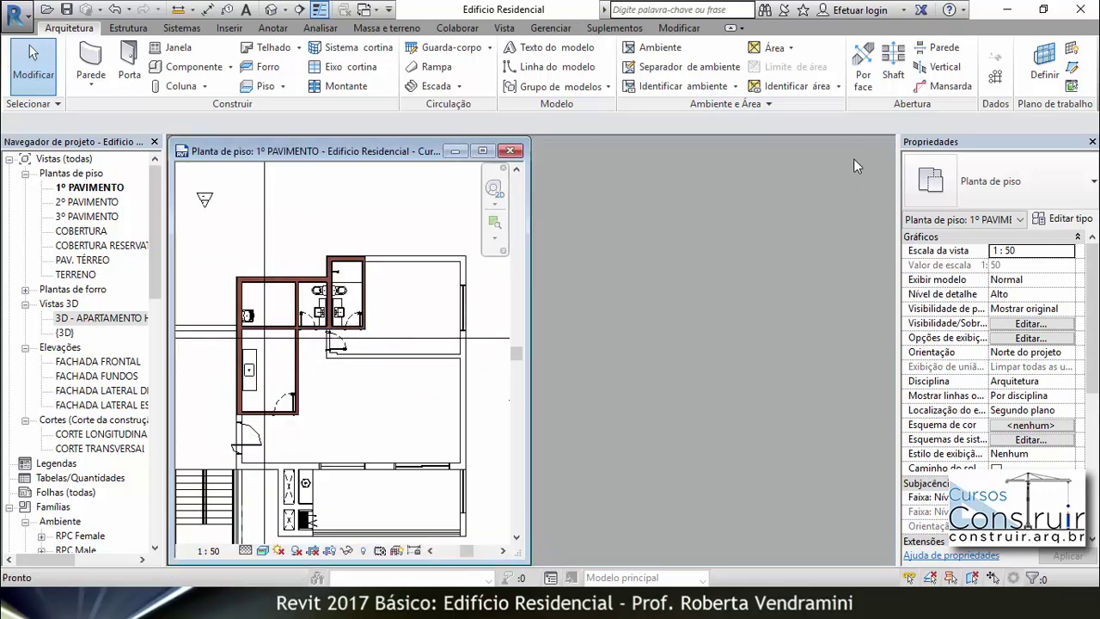
click(482, 151)
scroll(675, 350, down, 1)
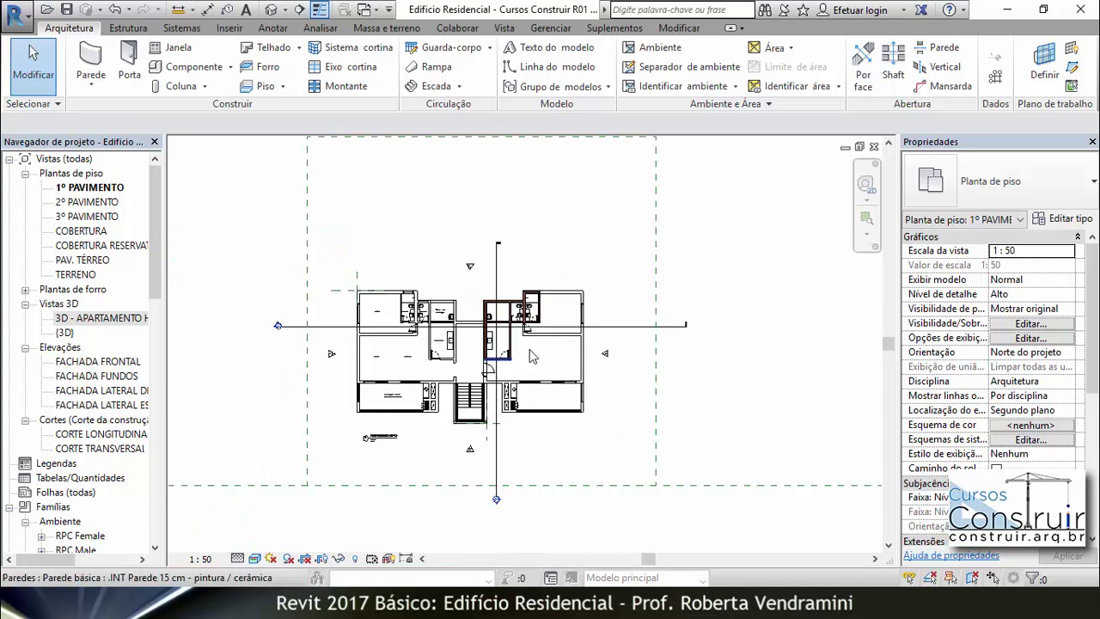
scroll(524, 343, up, 2)
scroll(533, 343, up, 2)
scroll(551, 345, up, 1)
scroll(551, 345, down, 2)
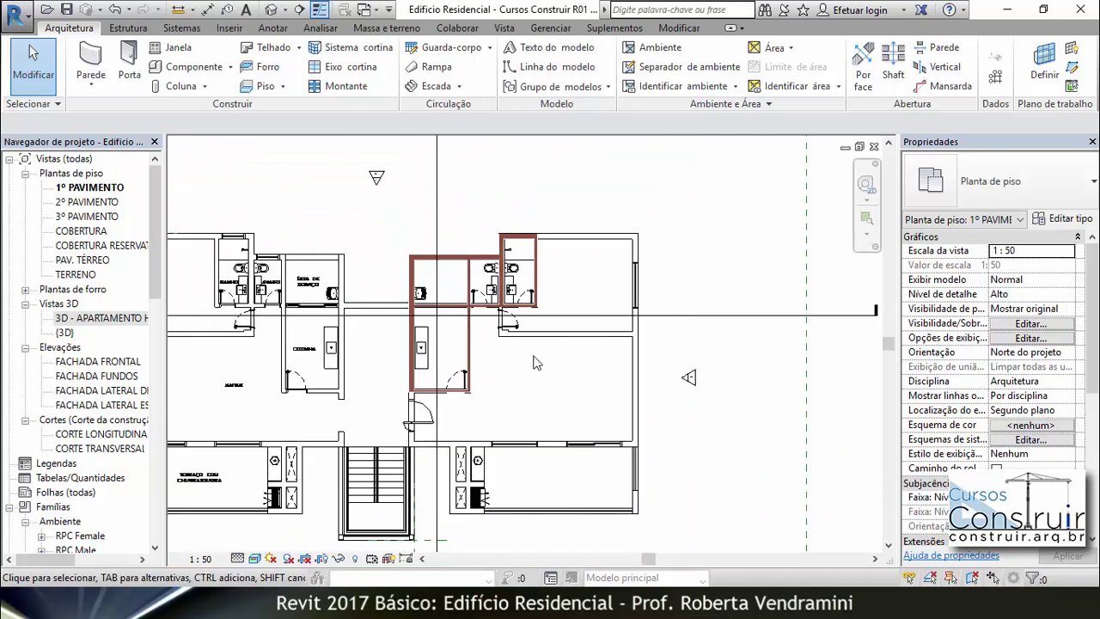
scroll(512, 375, up, 1)
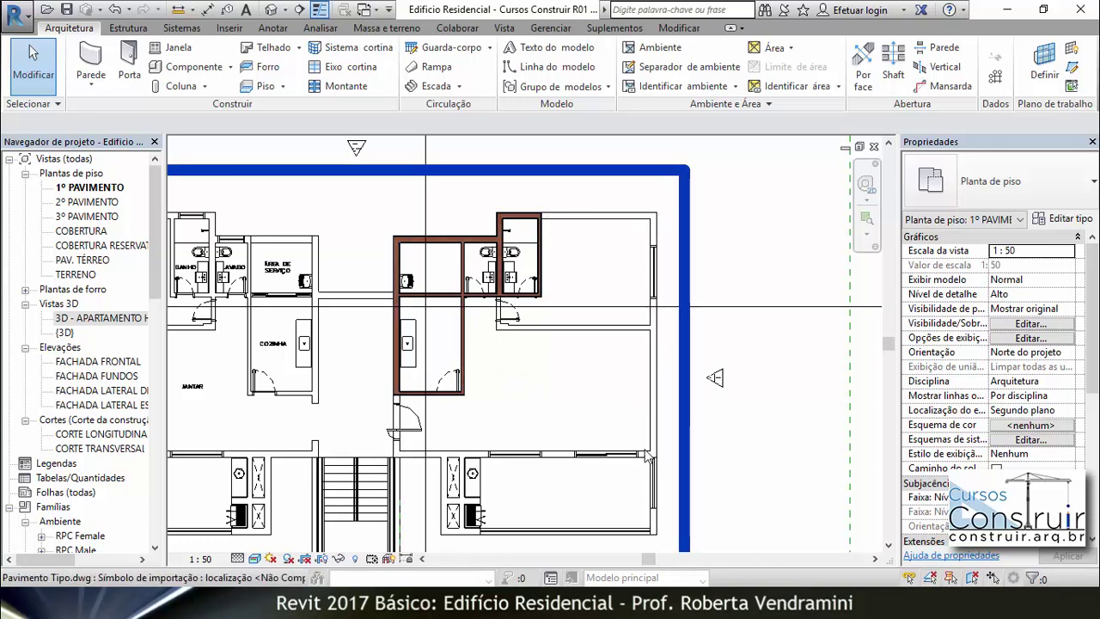
scroll(402, 464, up, 3)
scroll(442, 335, up, 2)
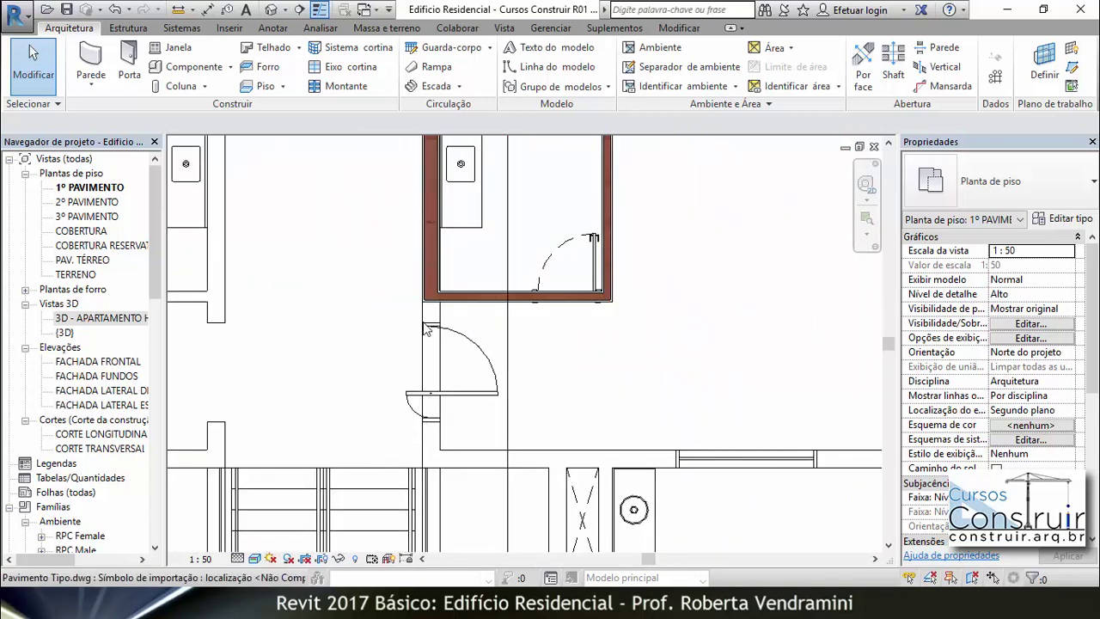
scroll(430, 468, down, 2)
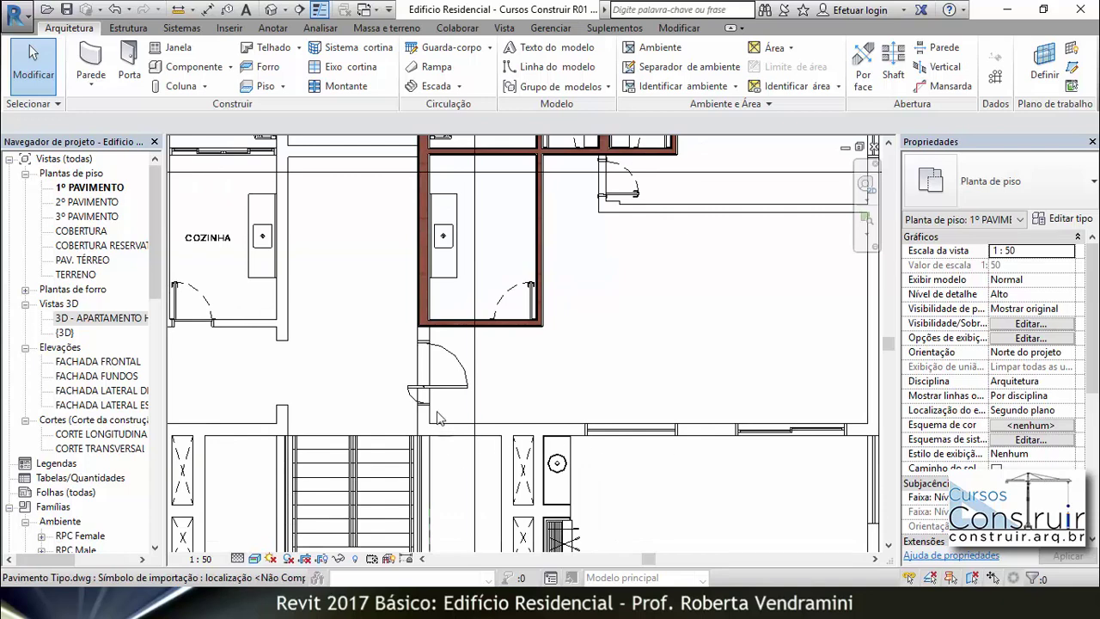
scroll(366, 383, down, 2)
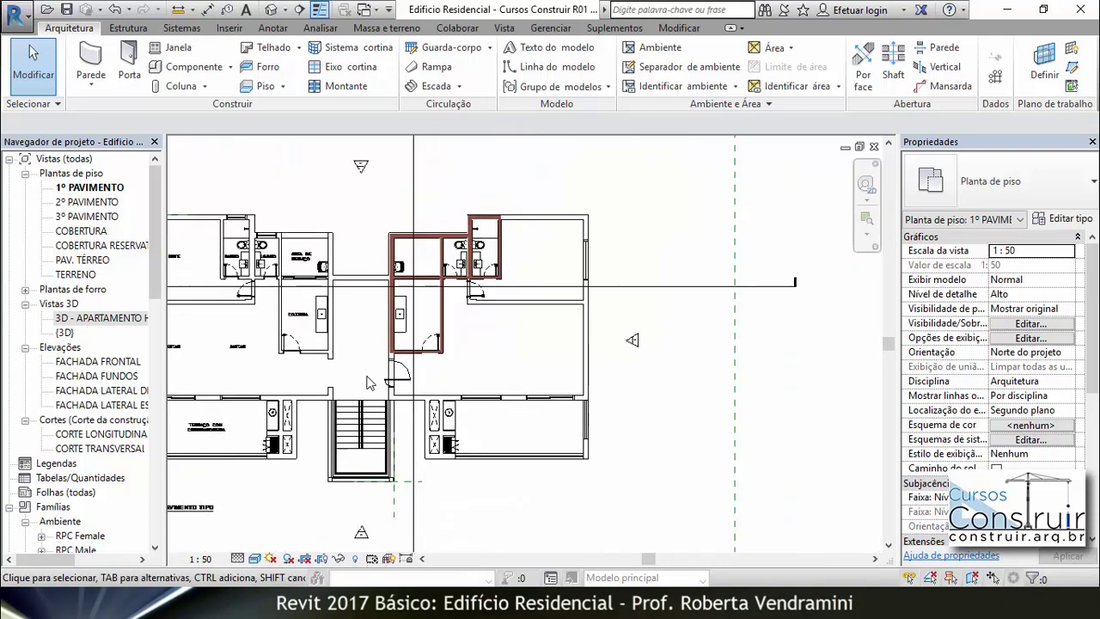
scroll(284, 171, up, 1)
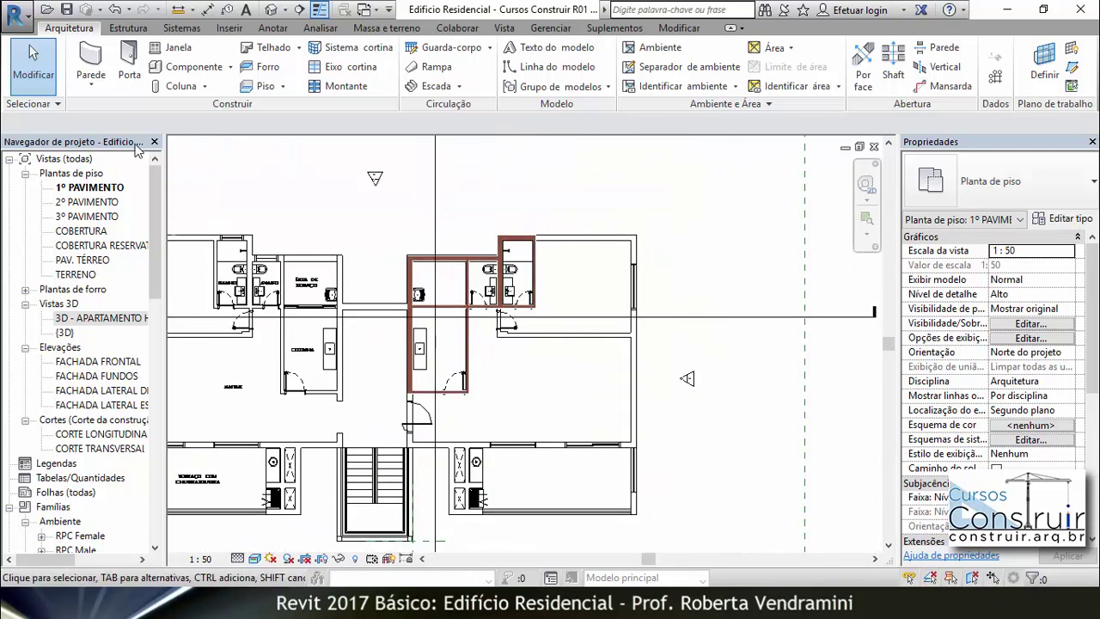
Start the Wall tool with the .INT Parede 15 cm - dupla pintura type selected.
click(91, 58)
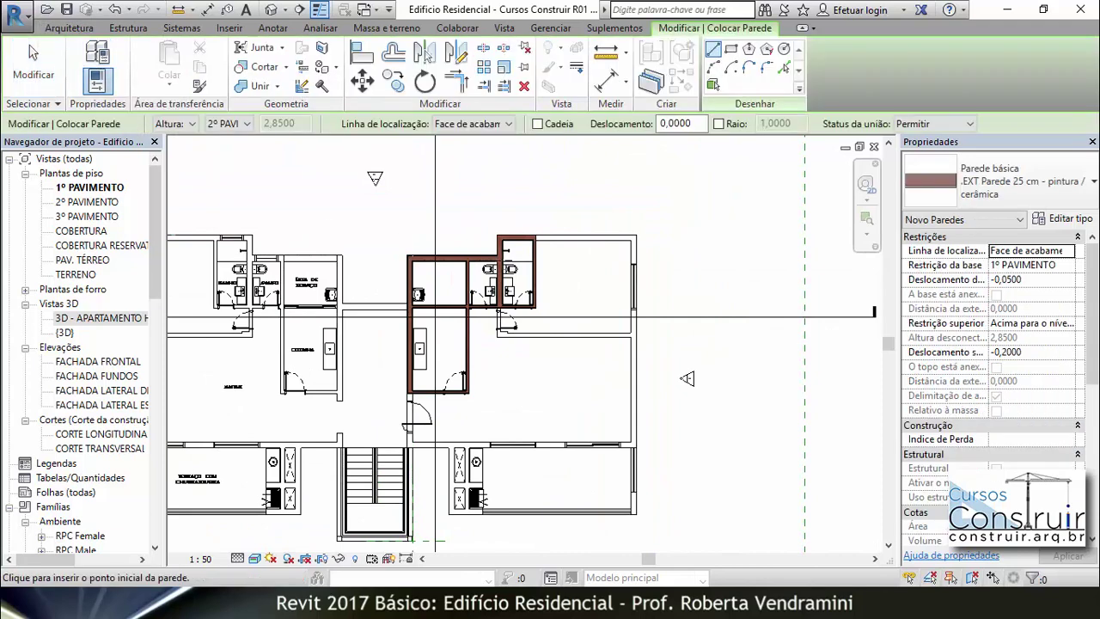
click(1095, 186)
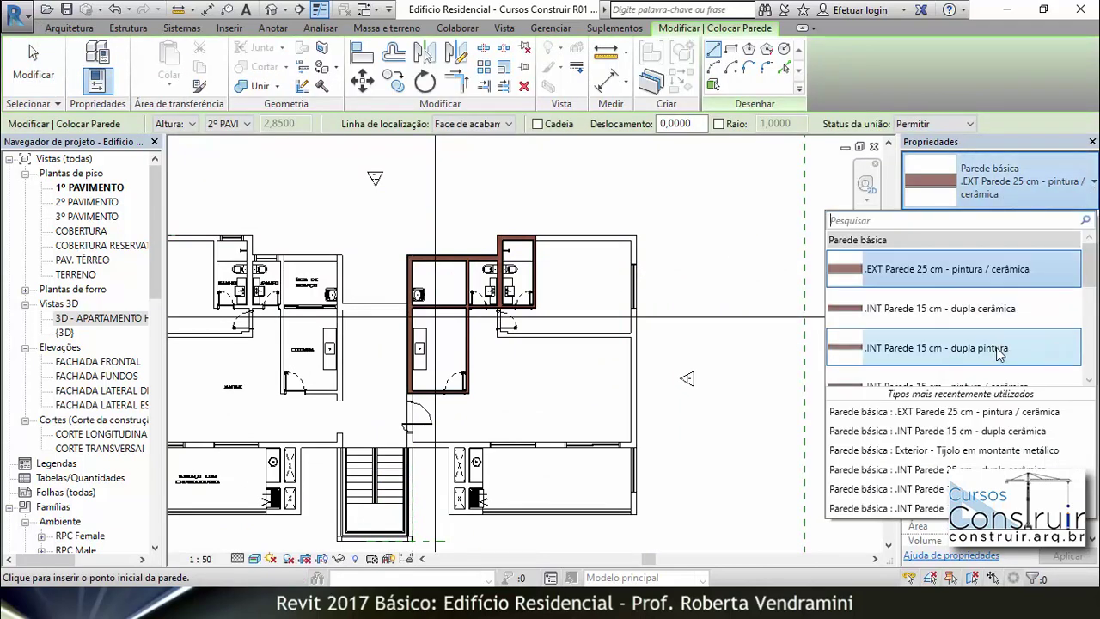
mouse_move(945, 348)
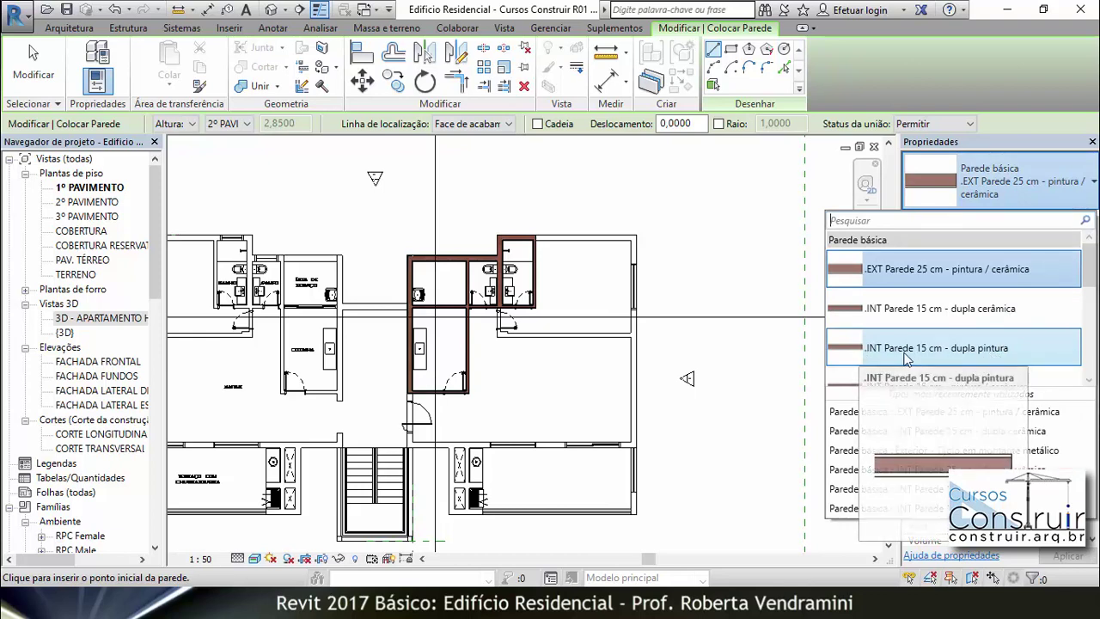
click(1012, 359)
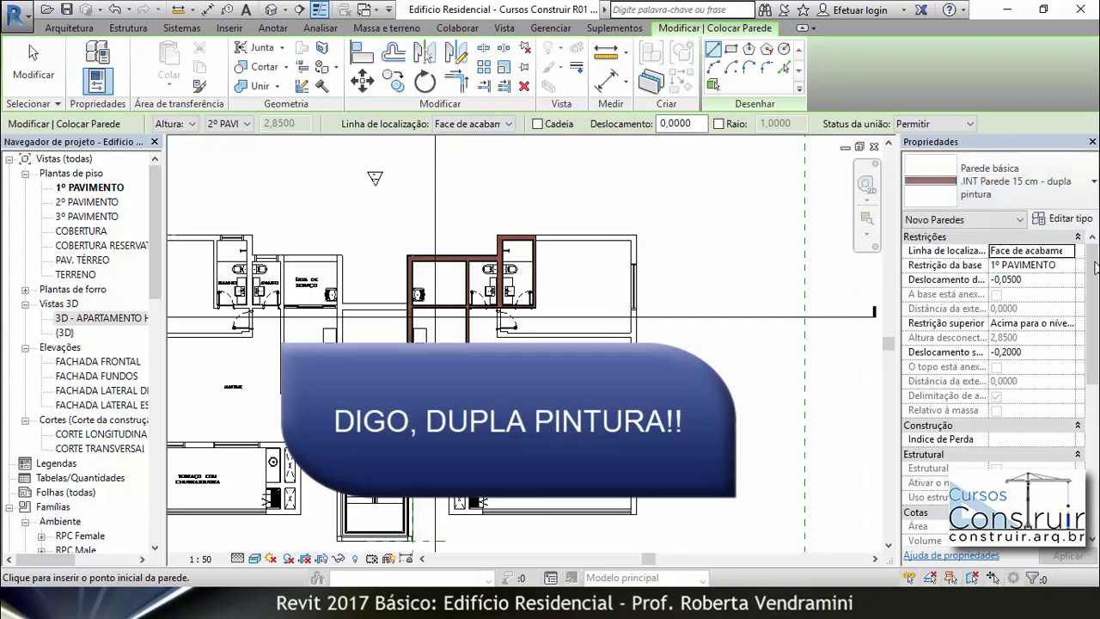
Duplicate the wall type as '.EXT Parede 25 cm - dupla pintura' with Função set to Exterior.
click(1068, 221)
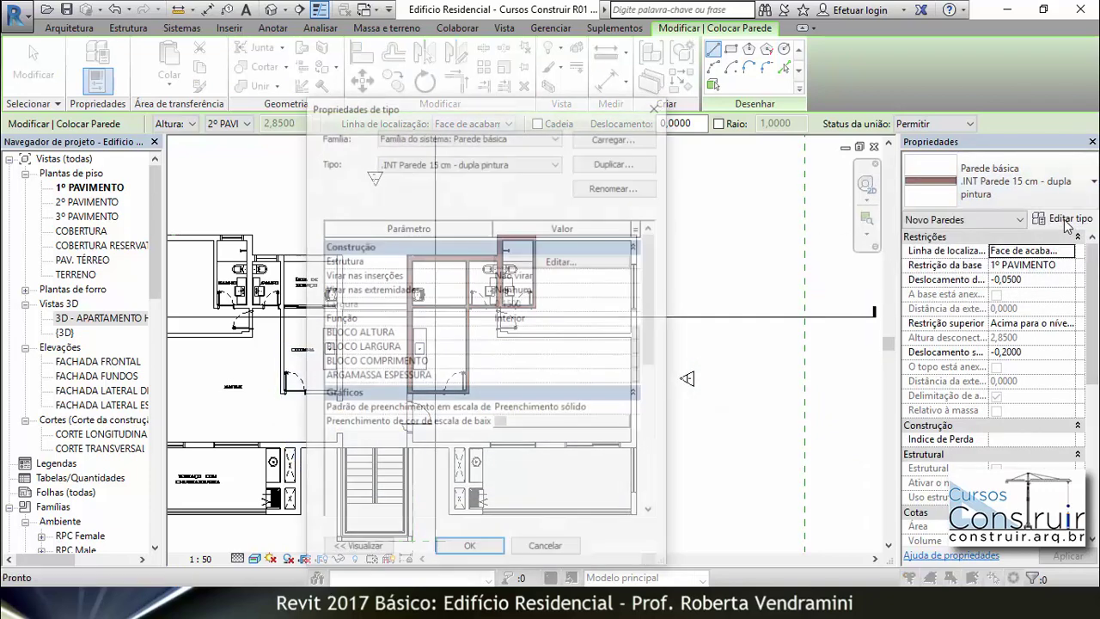
click(626, 184)
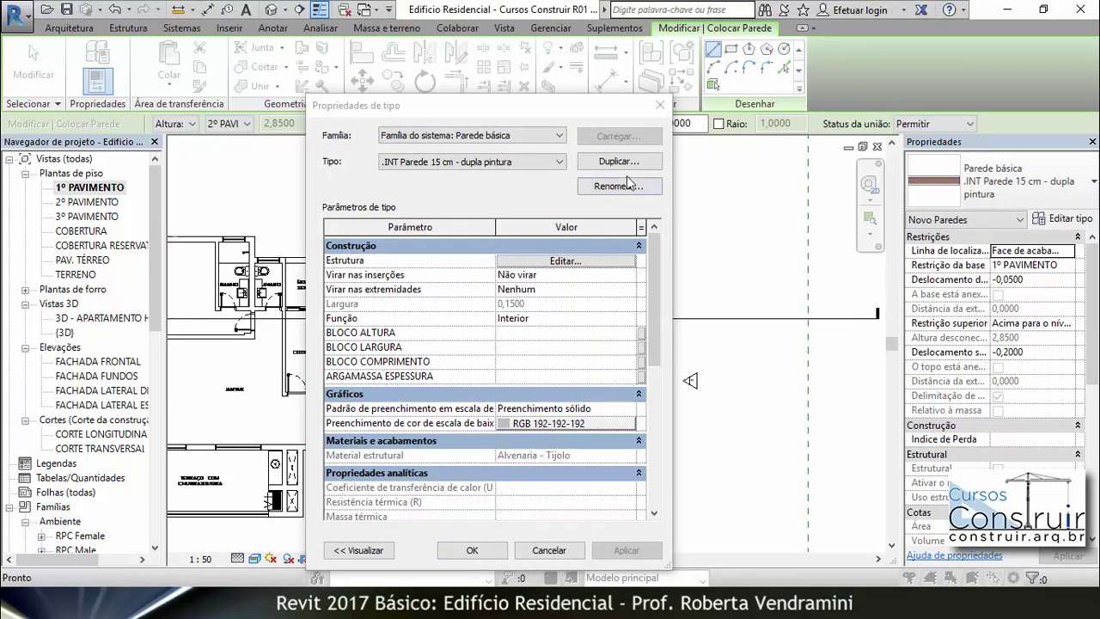
click(446, 246)
text(EXT Parede 25 cm - dupla pintura)
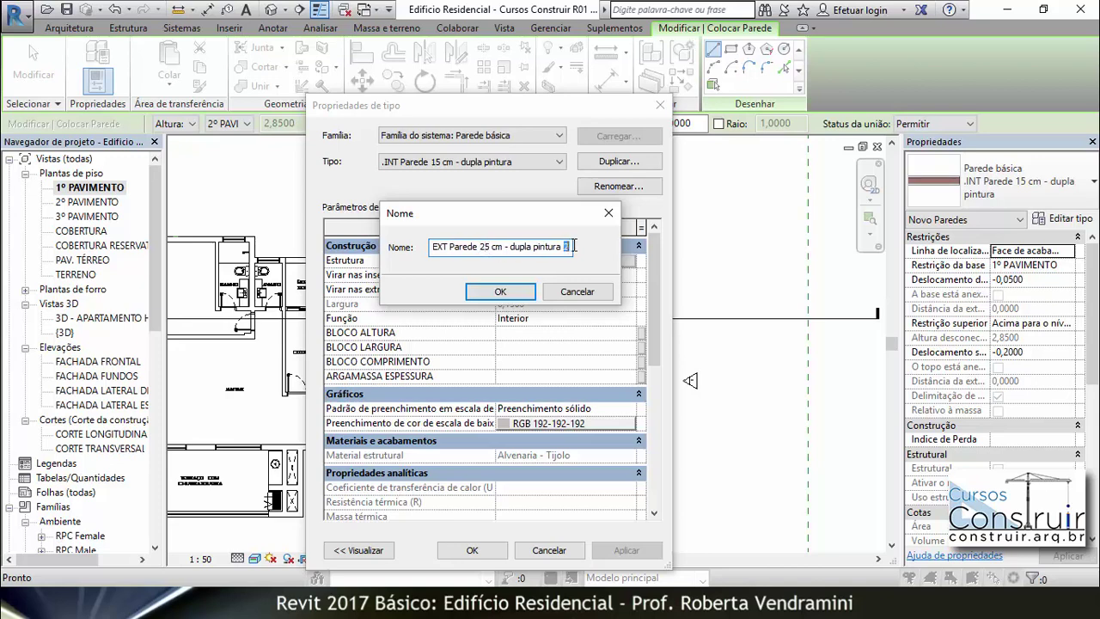
click(518, 292)
click(566, 320)
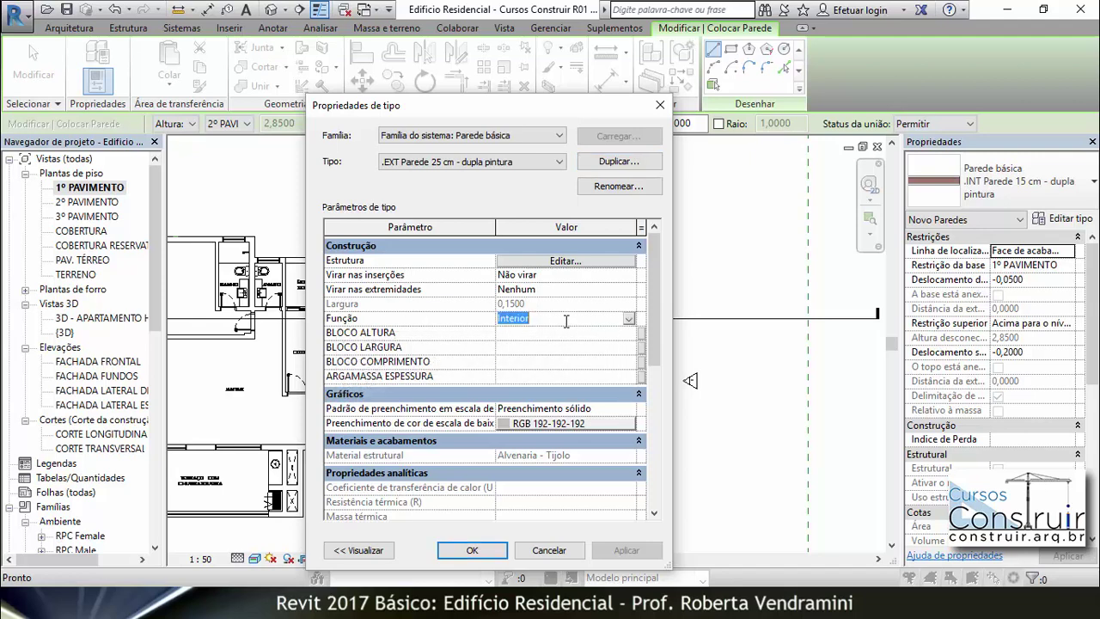
click(631, 318)
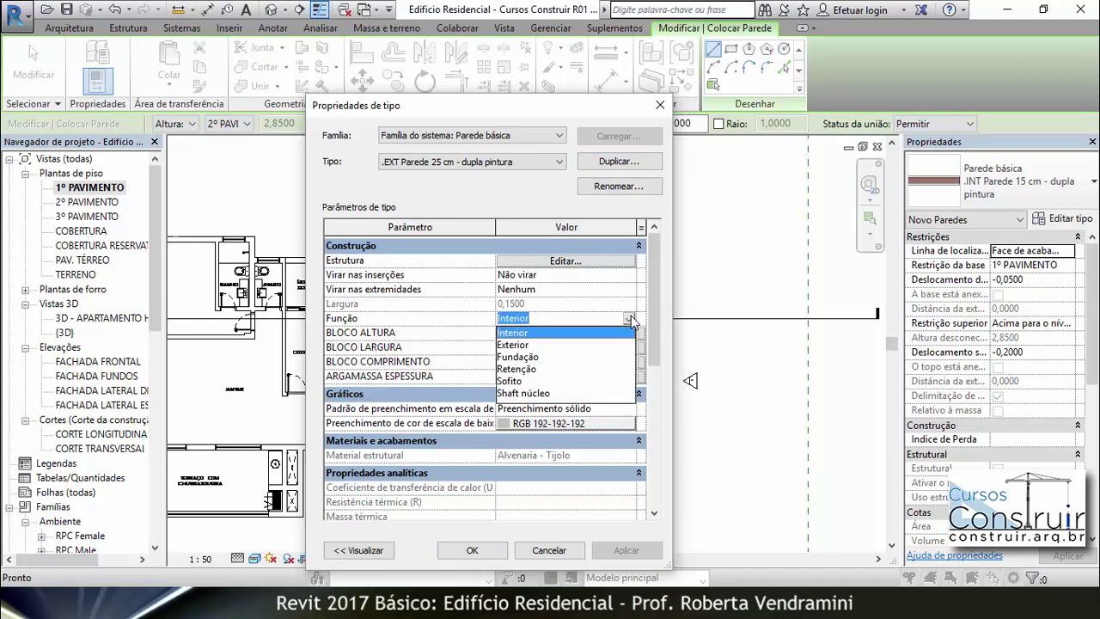
click(525, 346)
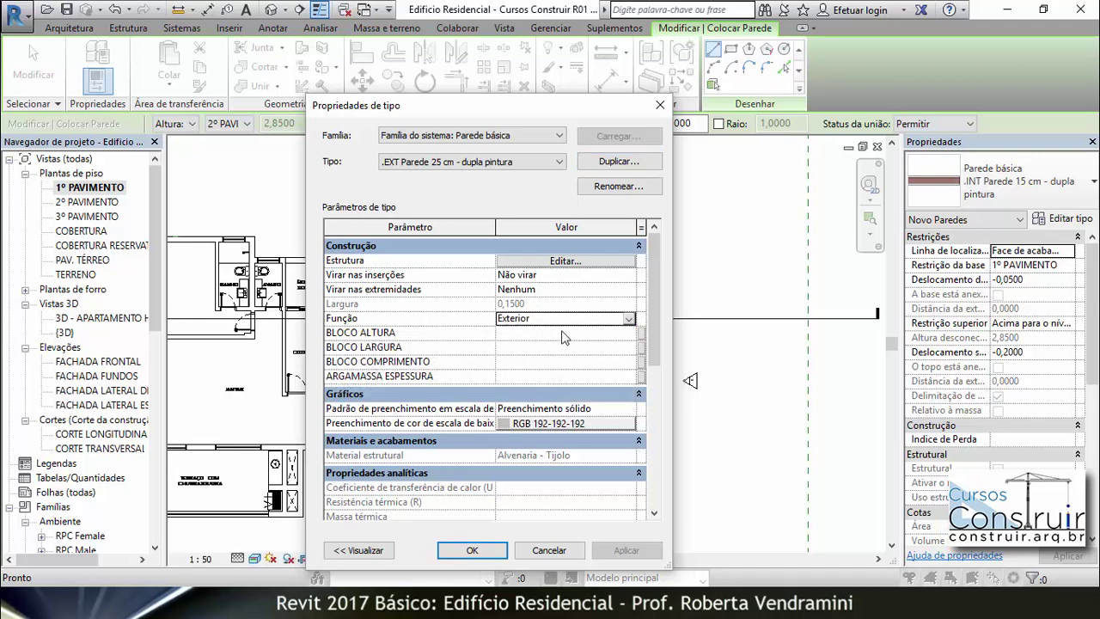
Set the Alvenaria layer to 0,2000 for a 0,2500 total width and apply the type.
click(559, 265)
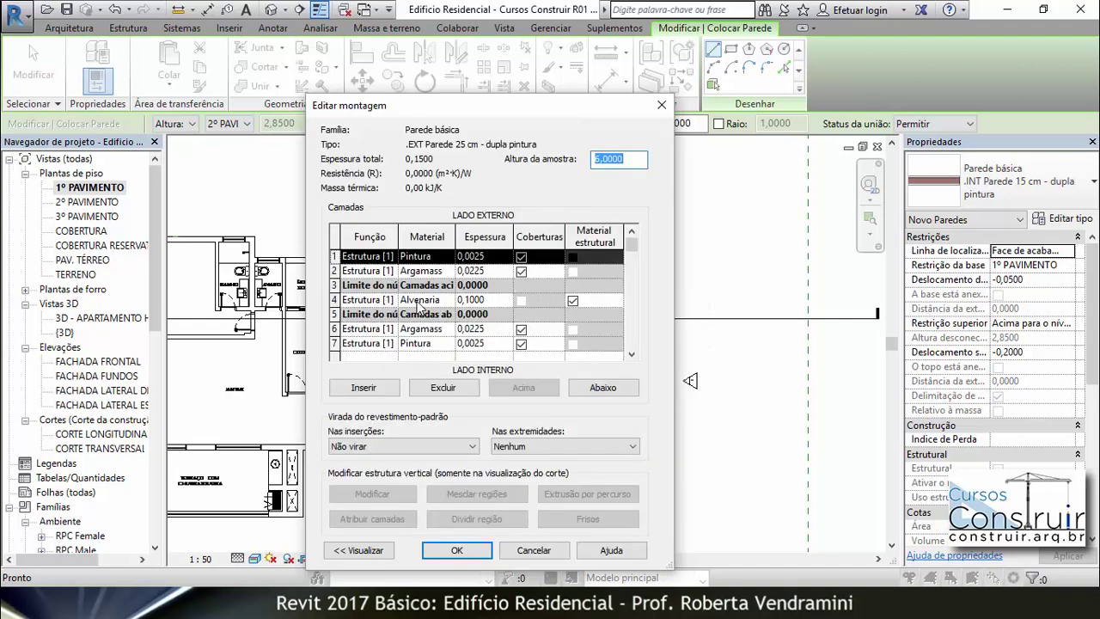
click(470, 300)
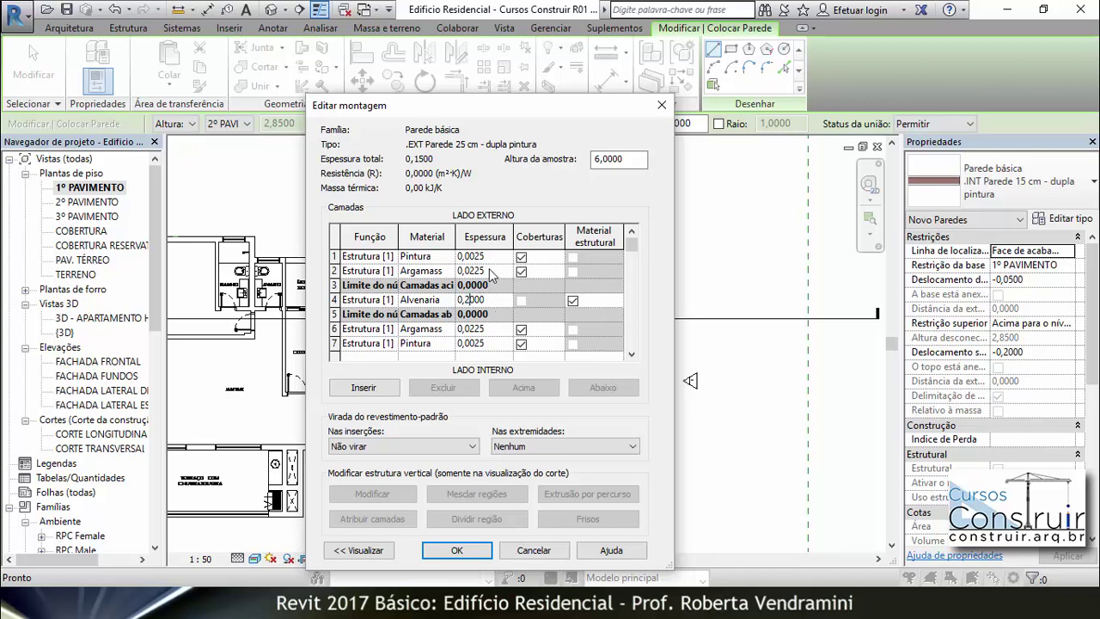
click(457, 551)
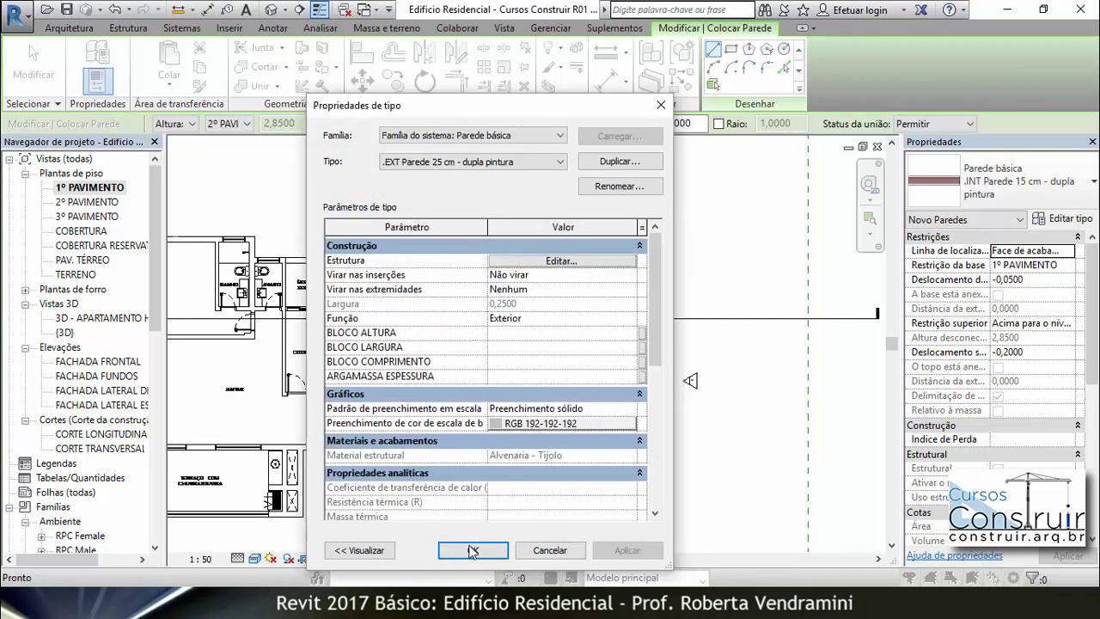
click(470, 551)
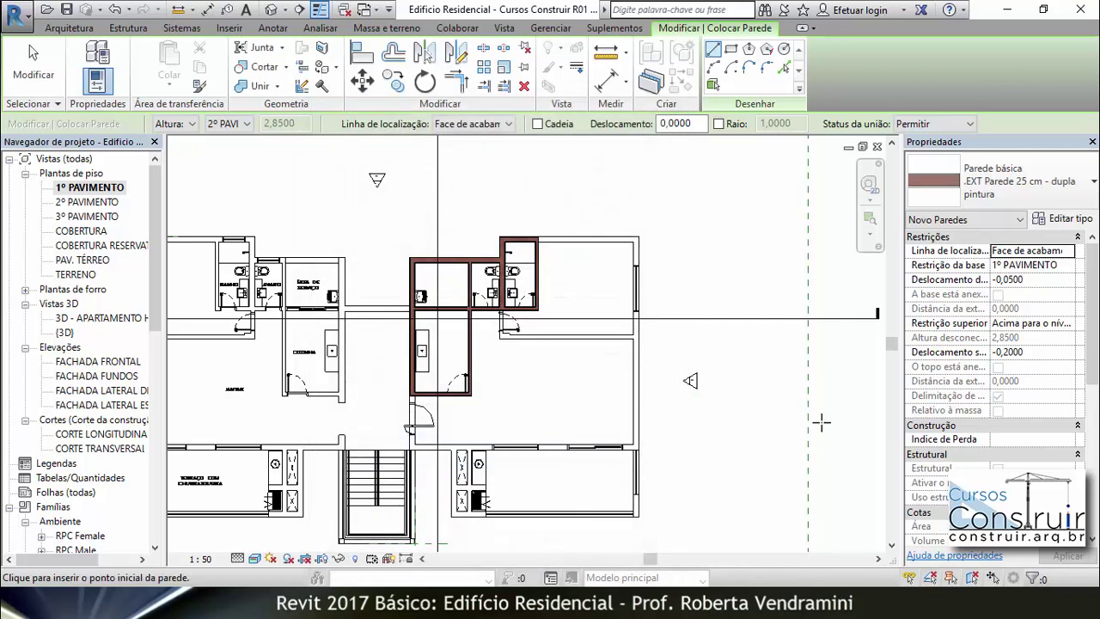
Set the wall location line to Face de acabamento: Externa.
click(509, 124)
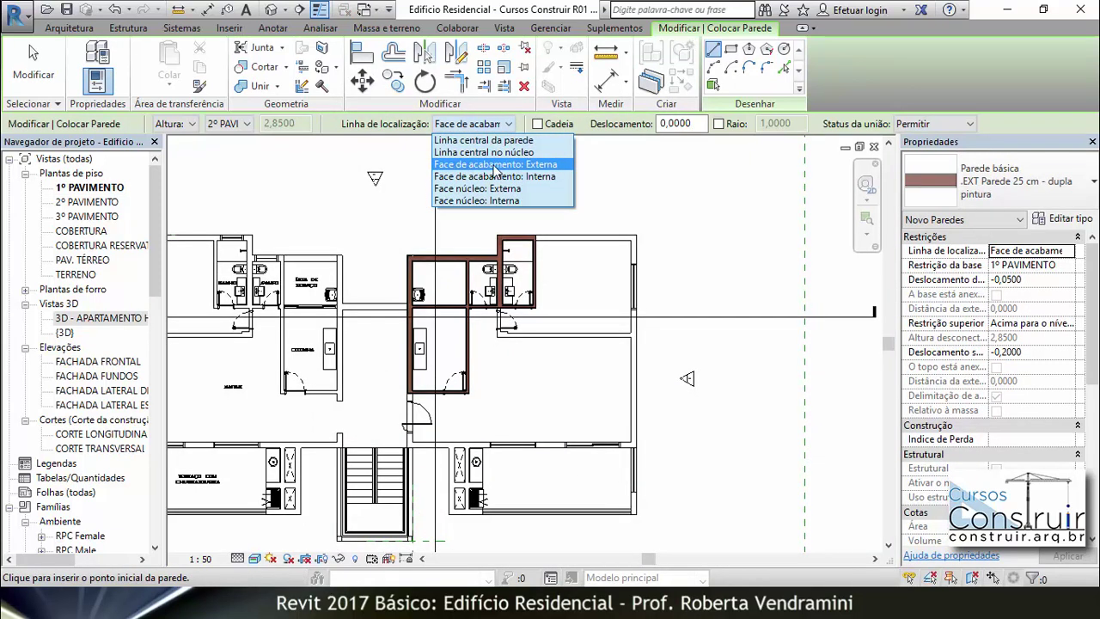
click(539, 167)
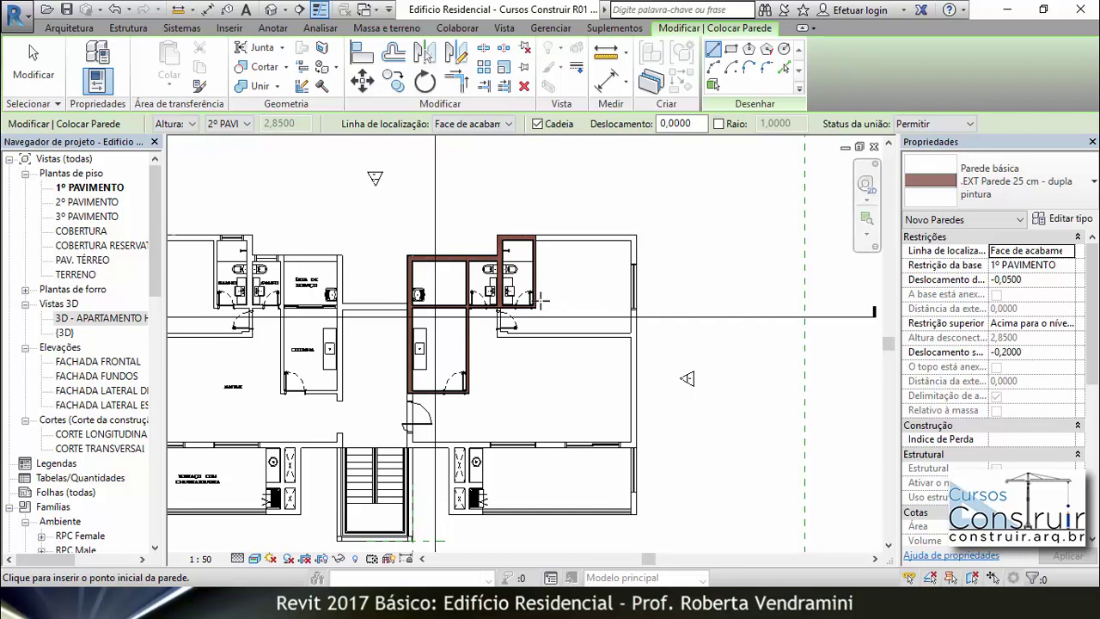
Draw the 4.42 exterior wall from the bathroom's outer corner to the upper-right corner.
scroll(543, 301, down, 2)
scroll(597, 243, up, 1)
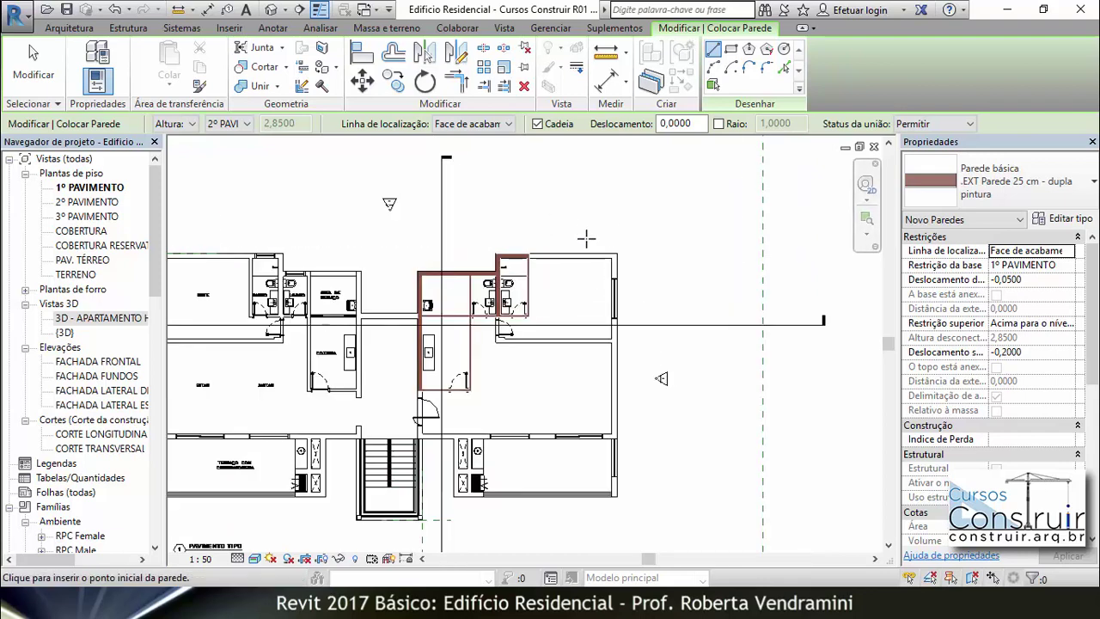
scroll(567, 239, up, 1)
scroll(537, 237, up, 1)
scroll(519, 232, up, 1)
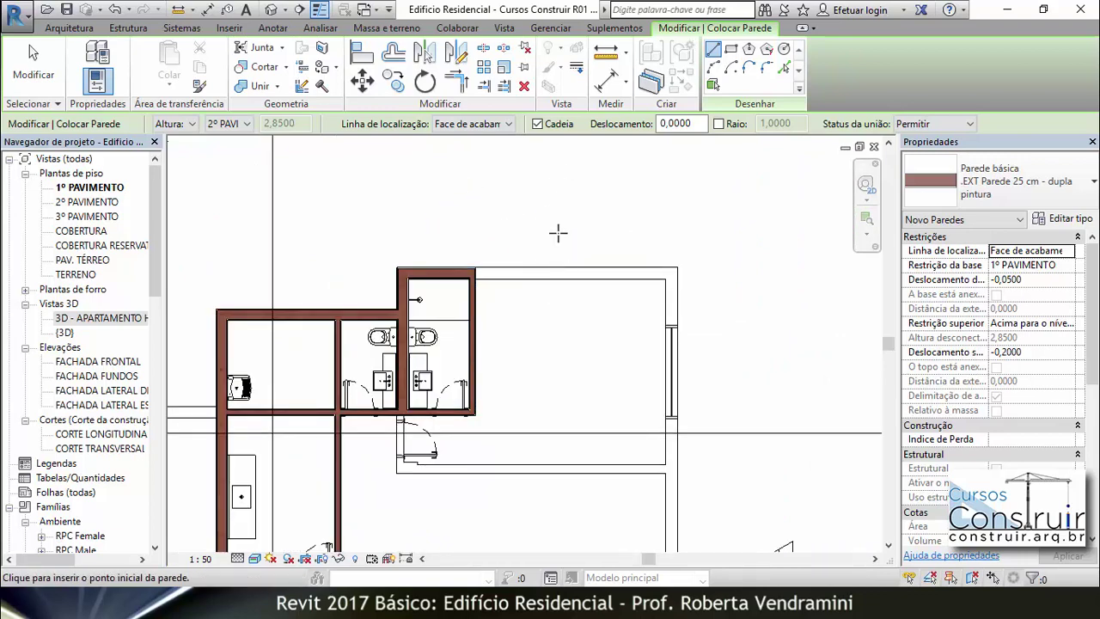
scroll(570, 288, up, 3)
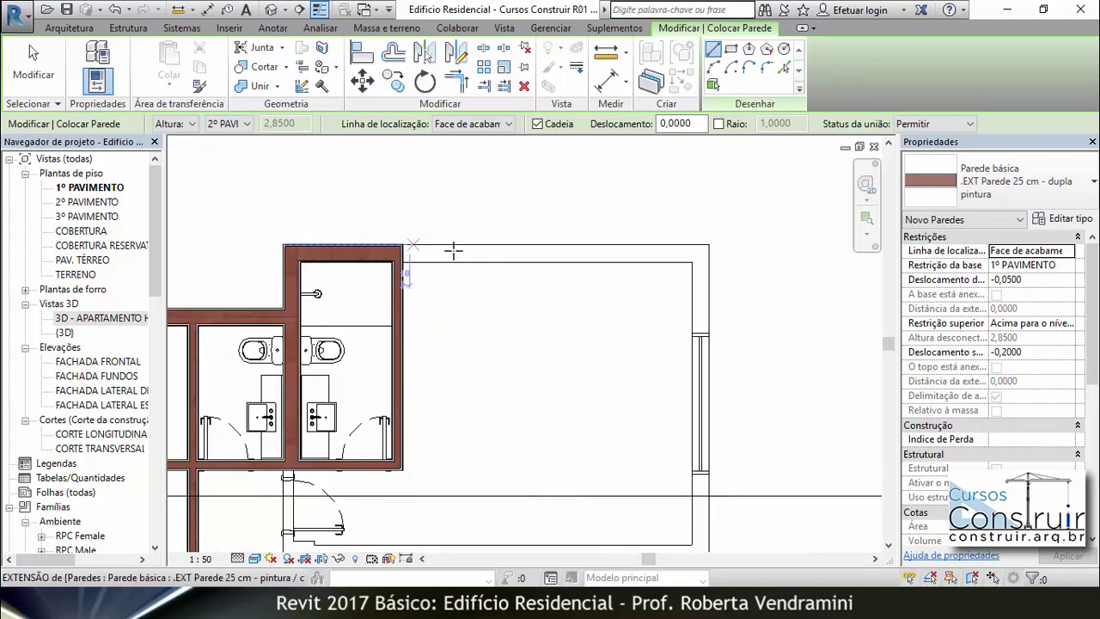
scroll(435, 248, up, 3)
scroll(412, 250, up, 2)
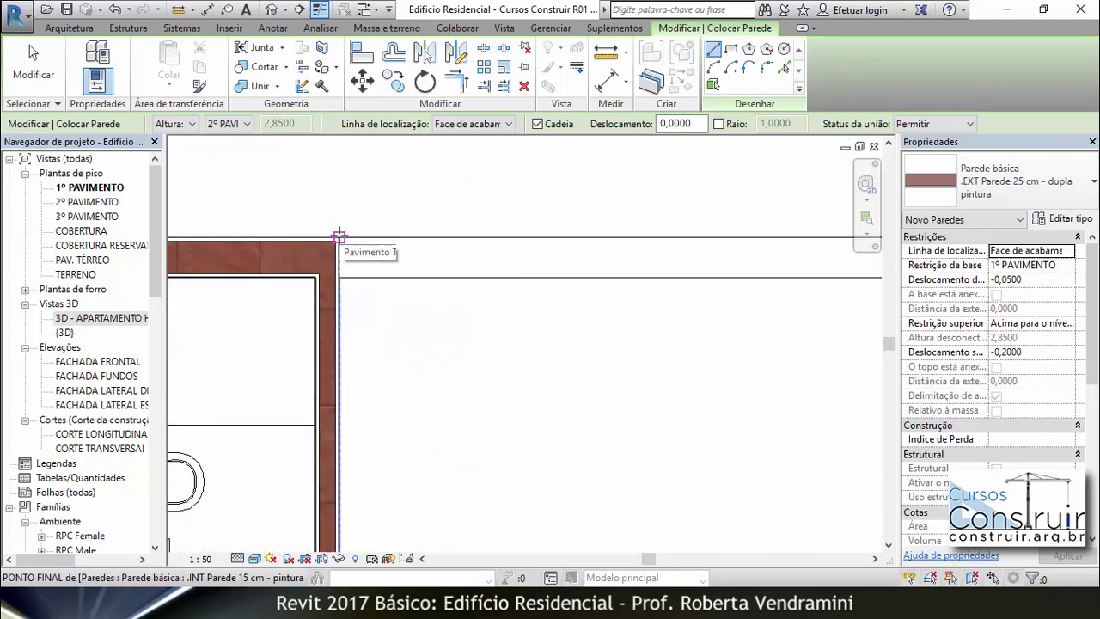
click(339, 236)
scroll(343, 235, down, 2)
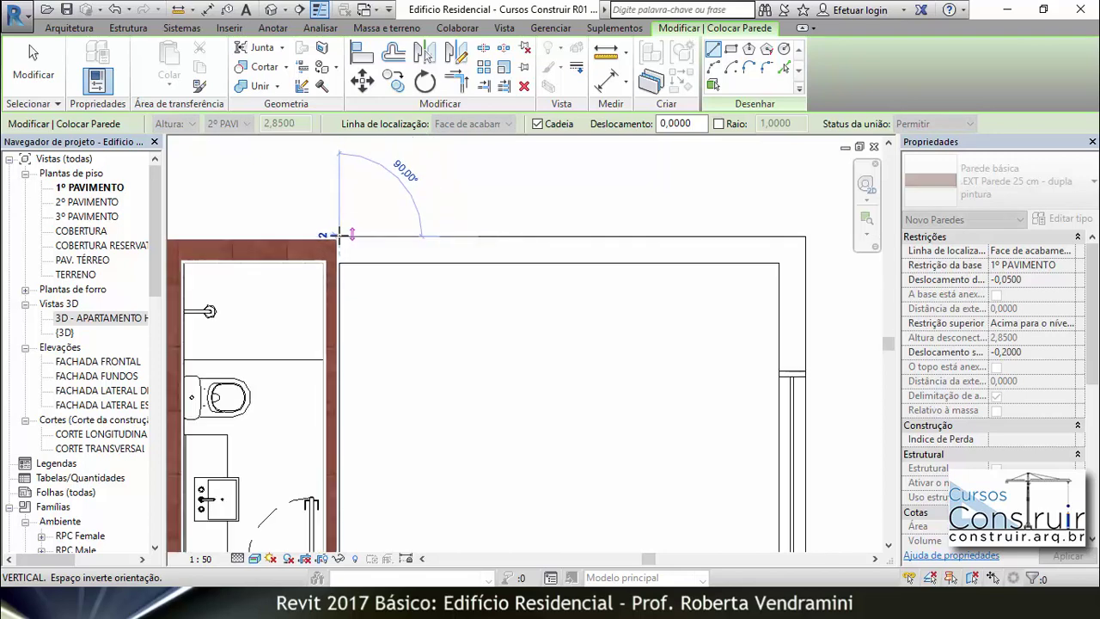
scroll(361, 234, down, 2)
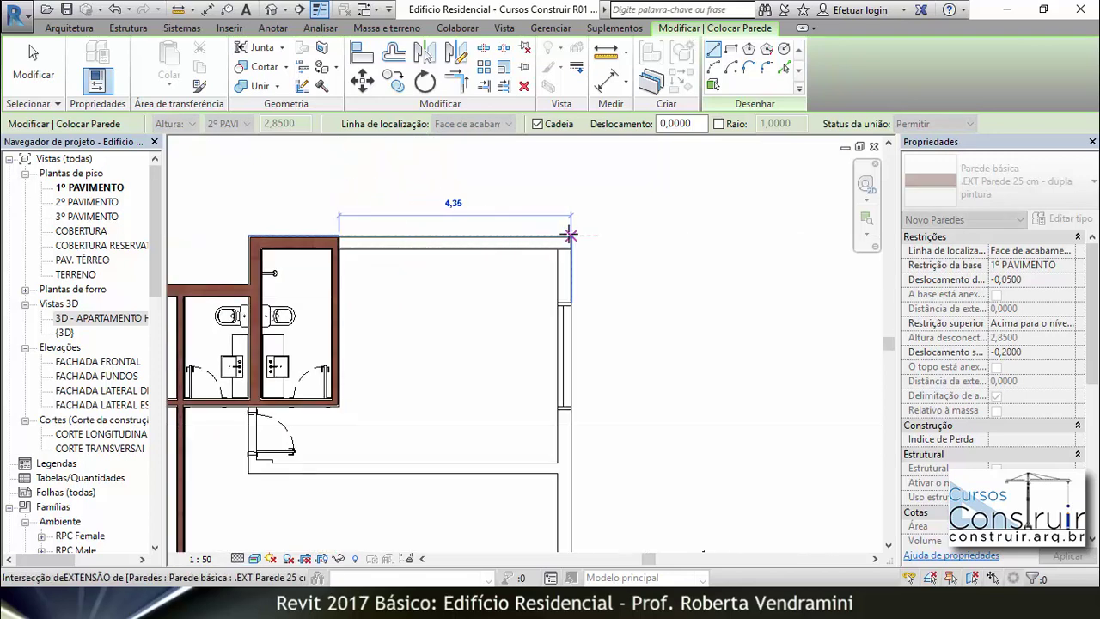
scroll(568, 232, down, 2)
scroll(569, 232, down, 1)
scroll(569, 232, down, 1)
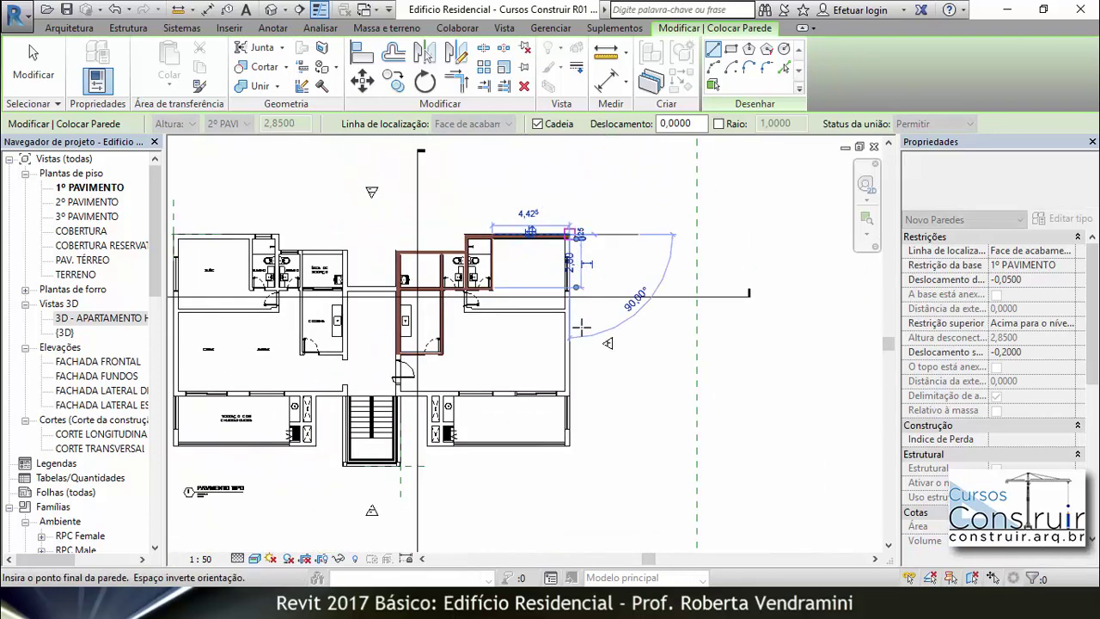
click(569, 234)
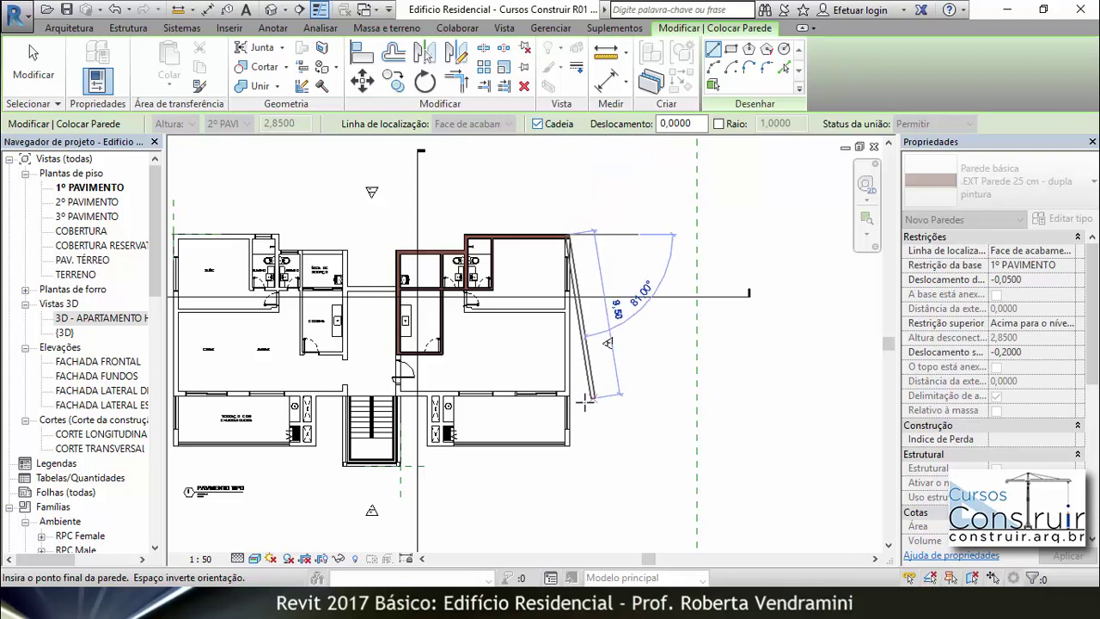
Continue the wall down to the lower-right corner, across to the stair corner, then up.
scroll(569, 391, up, 2)
scroll(569, 391, up, 2)
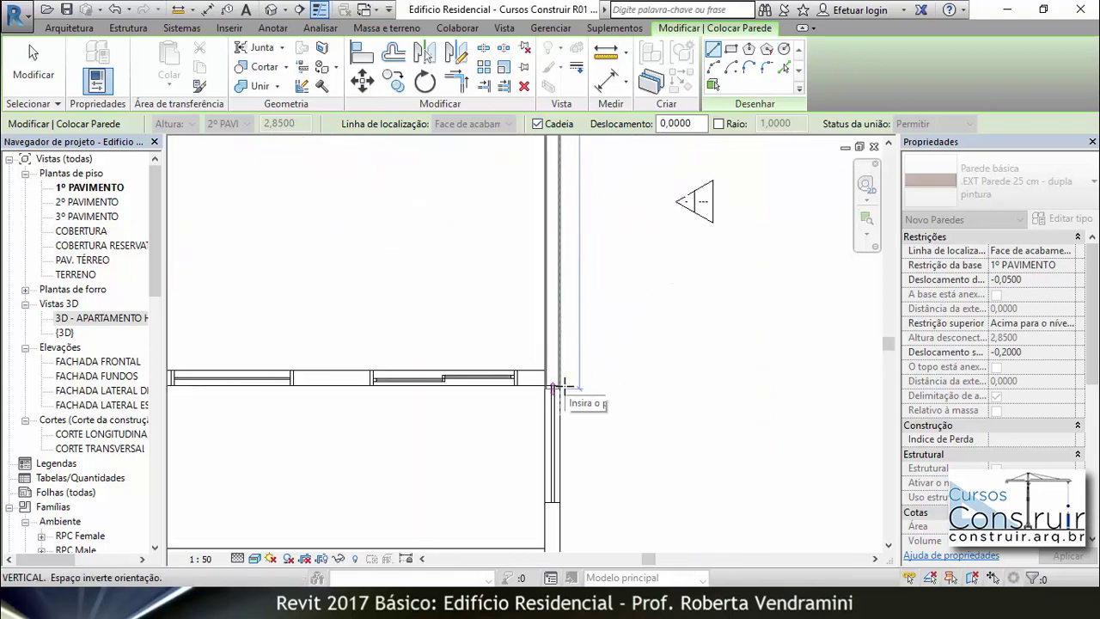
click(563, 384)
scroll(567, 404, down, 2)
scroll(516, 378, down, 1)
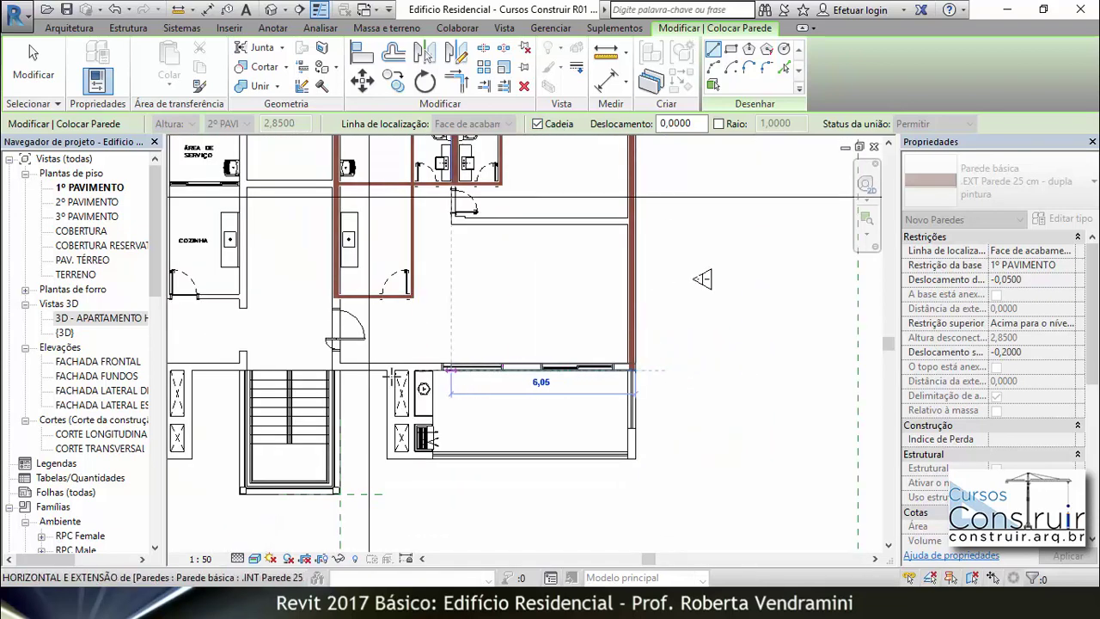
scroll(319, 366, up, 1)
scroll(319, 365, up, 2)
scroll(319, 365, up, 2)
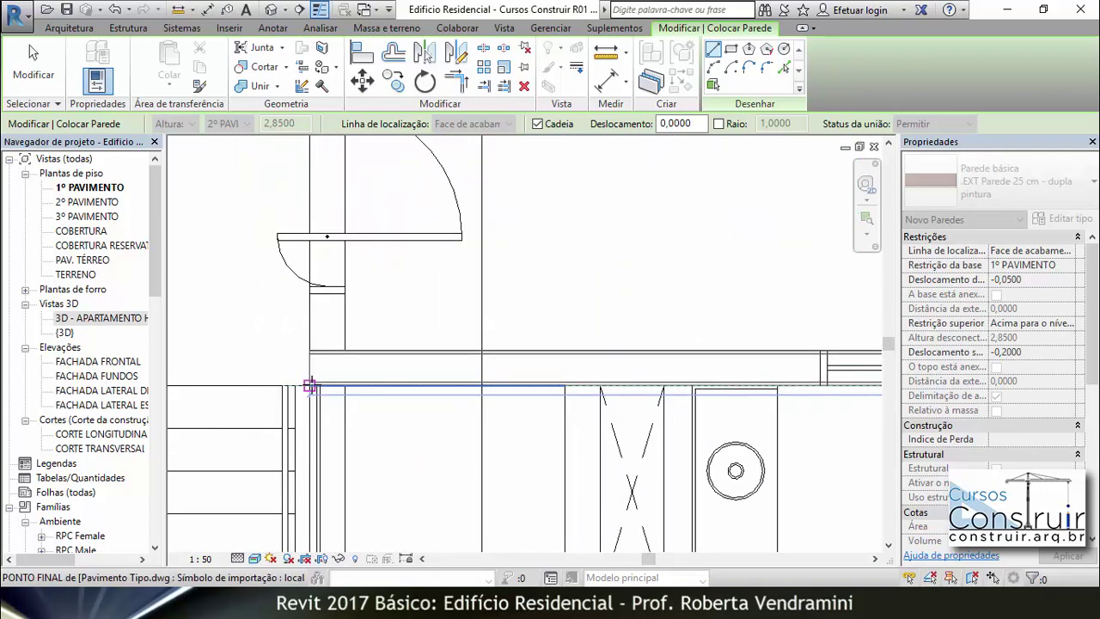
click(310, 386)
scroll(335, 369, down, 1)
scroll(343, 344, down, 2)
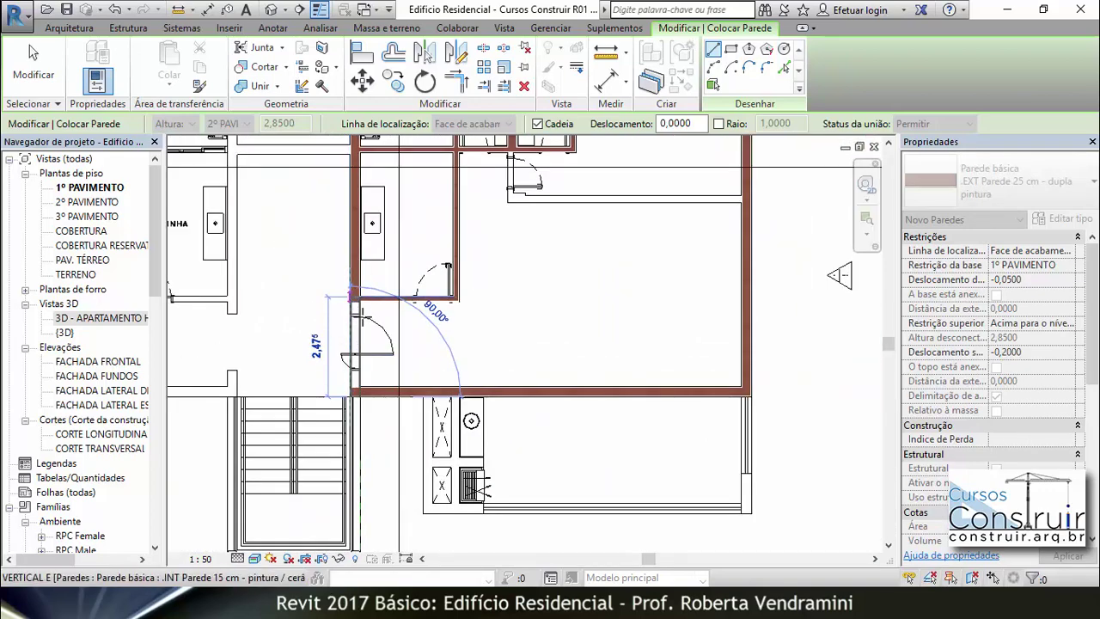
scroll(351, 294, up, 1)
scroll(348, 292, up, 1)
scroll(344, 286, up, 1)
scroll(340, 279, up, 1)
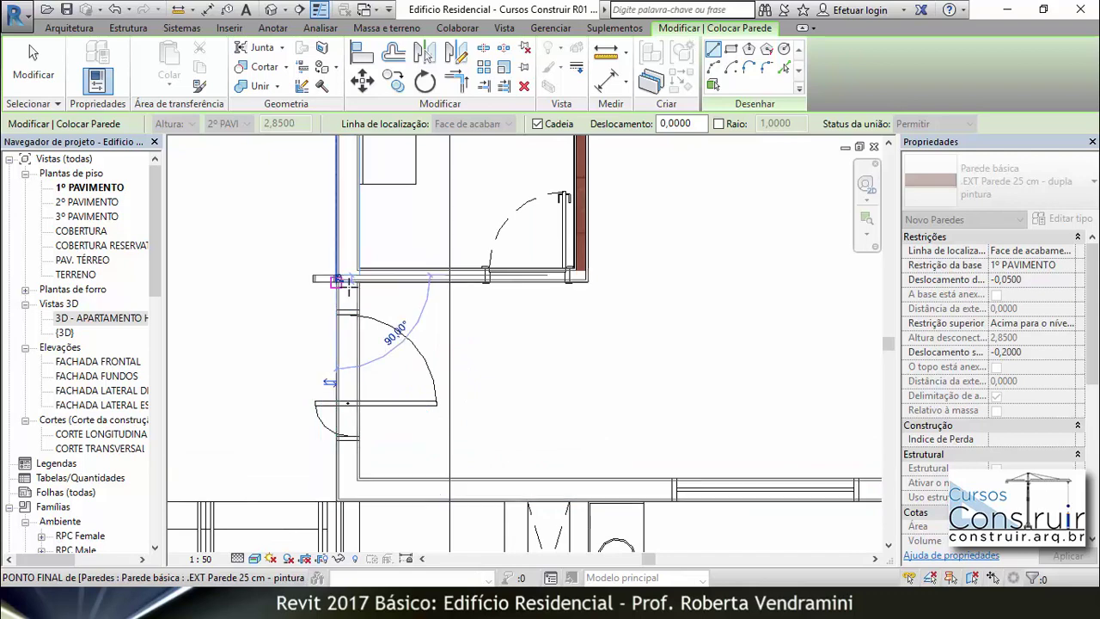
click(338, 281)
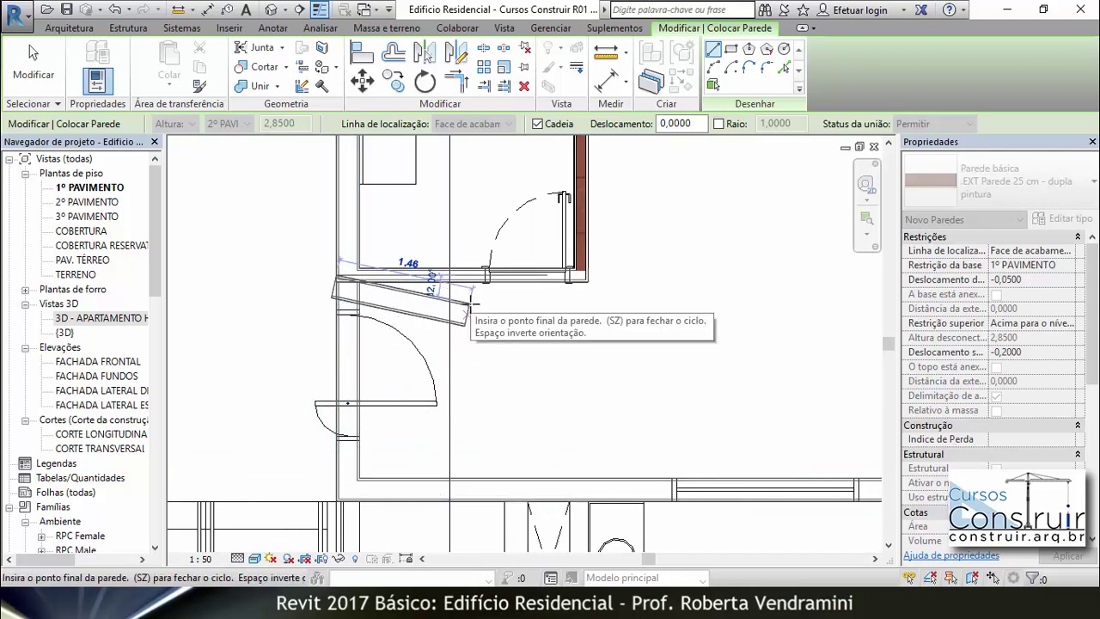
End the wall chain and switch to the 3D - APARTAMENTO HUMANIZADO view.
key(Escape)
scroll(491, 315, down, 1)
scroll(415, 349, down, 1)
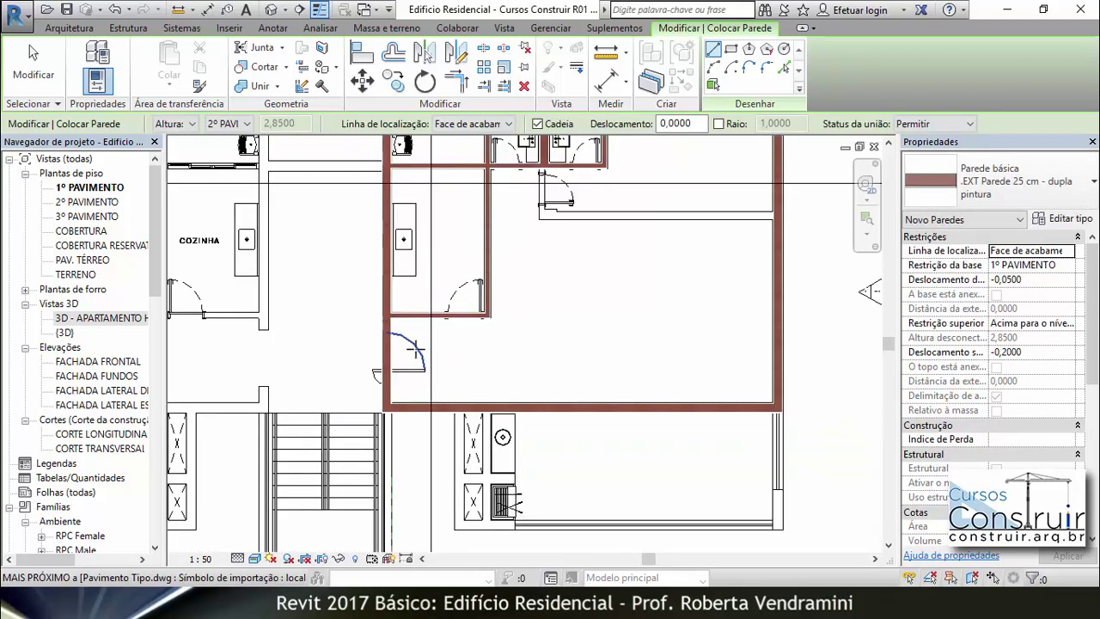
scroll(415, 349, down, 2)
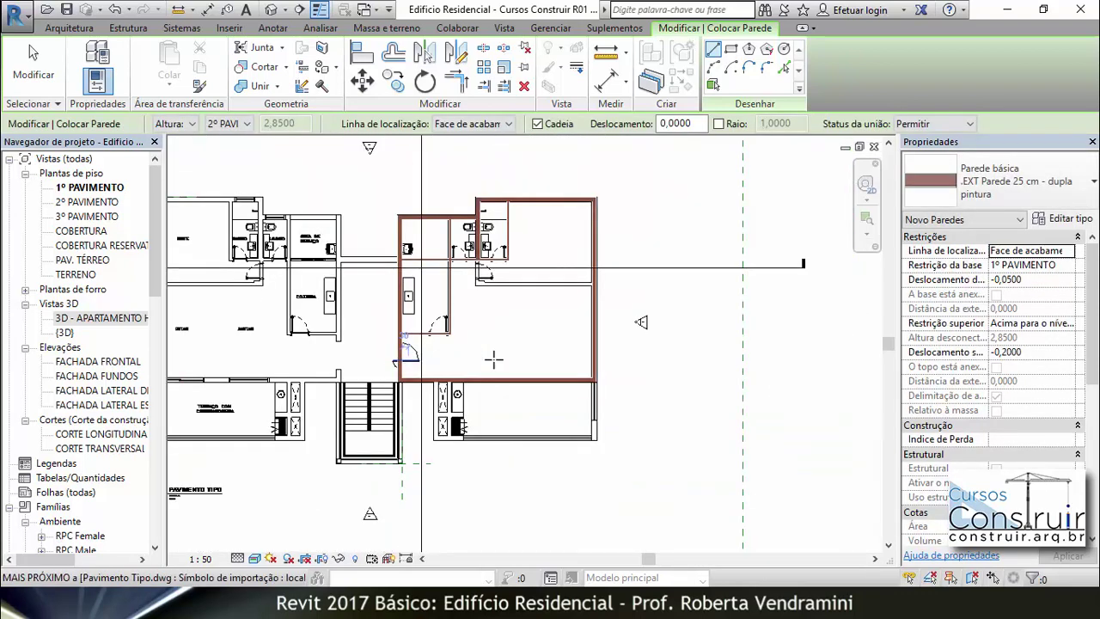
click(84, 320)
double_click(86, 319)
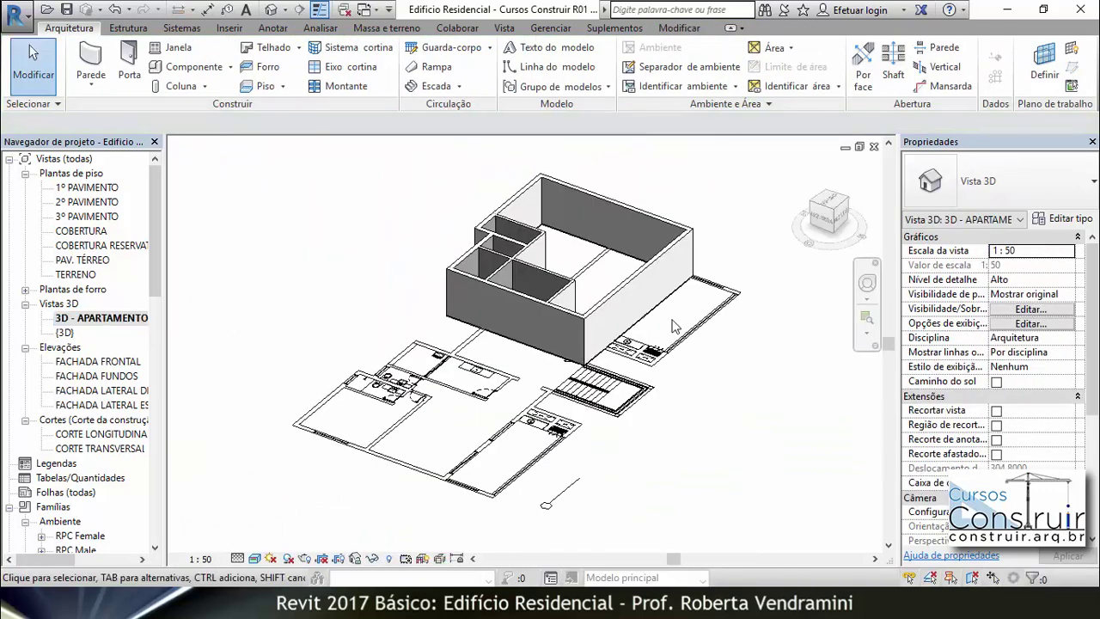
scroll(670, 327, down, 1)
mouse_move(627, 322)
shift+middle_down()
mouse_move(698, 227)
mouse_move(583, 267)
mouse_move(606, 366)
shift+middle_up()
scroll(606, 365, up, 1)
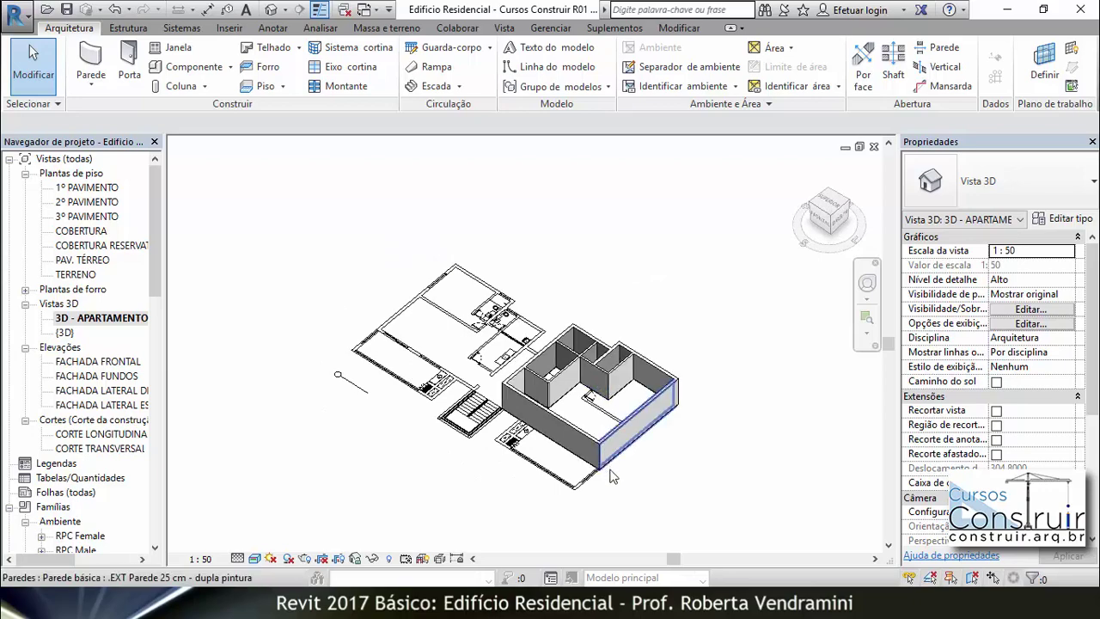
scroll(605, 365, up, 3)
mouse_move(572, 349)
shift+middle_down()
mouse_move(572, 379)
mouse_move(601, 382)
shift+middle_up()
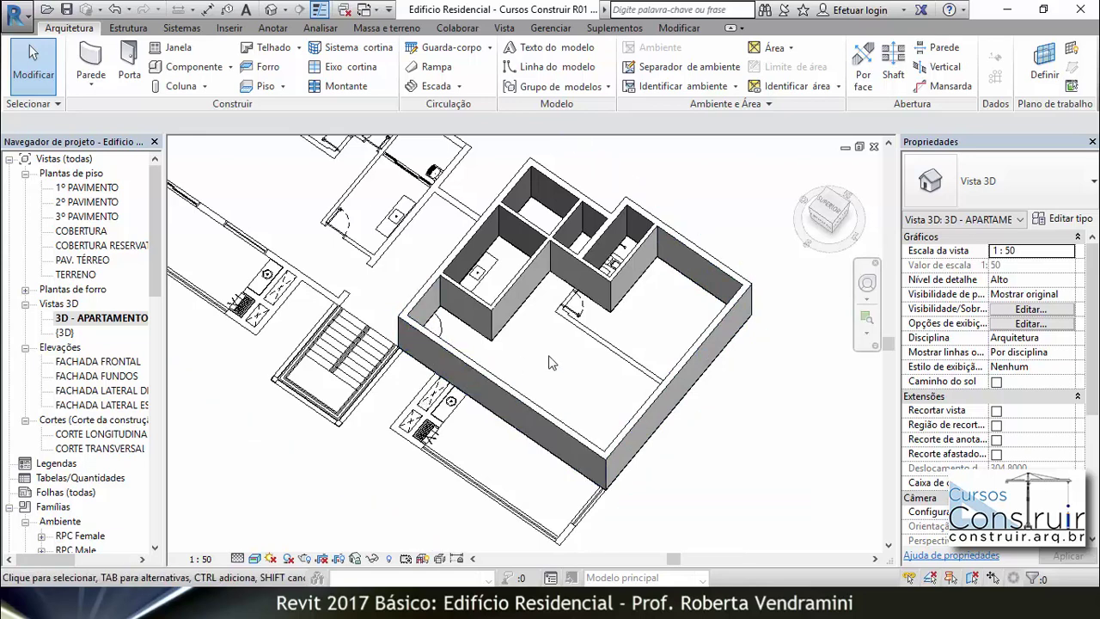
scroll(550, 362, down, 1)
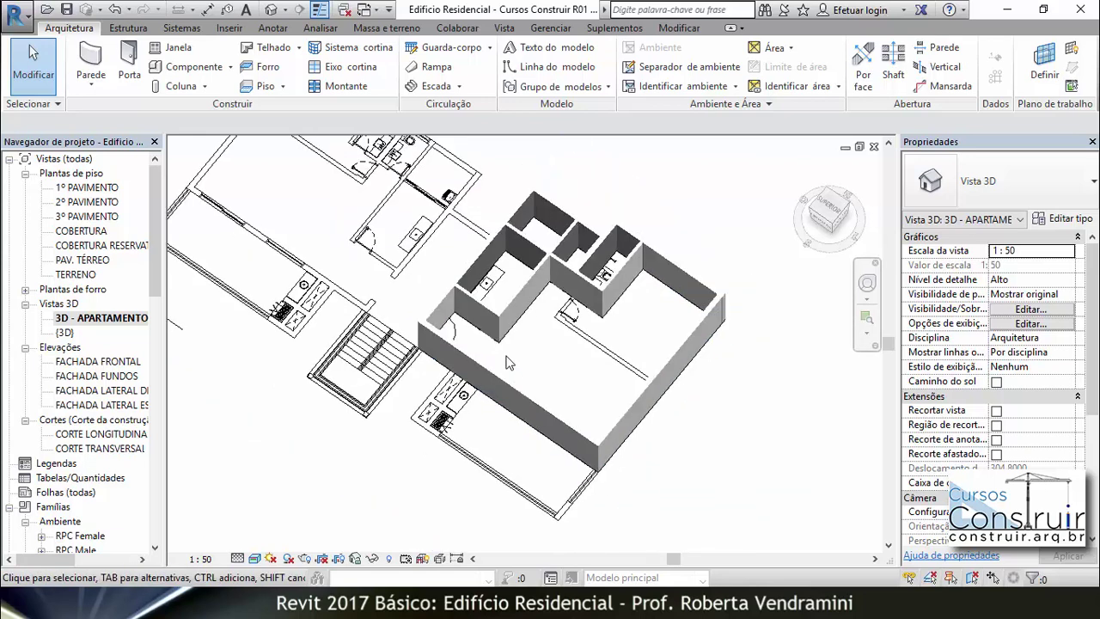
click(108, 318)
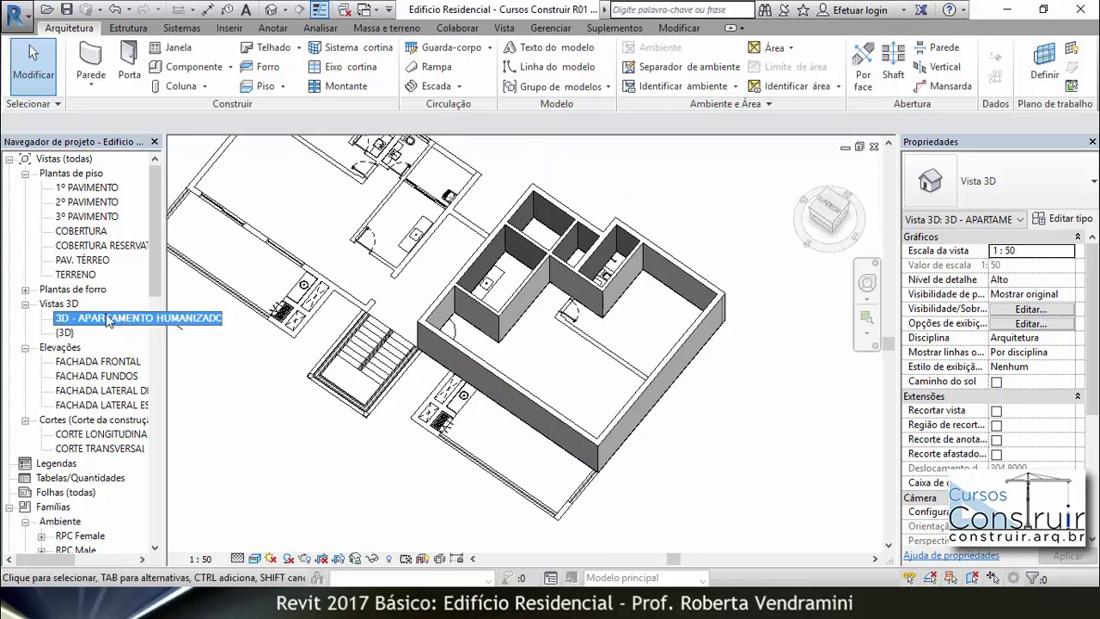
double_click(90, 191)
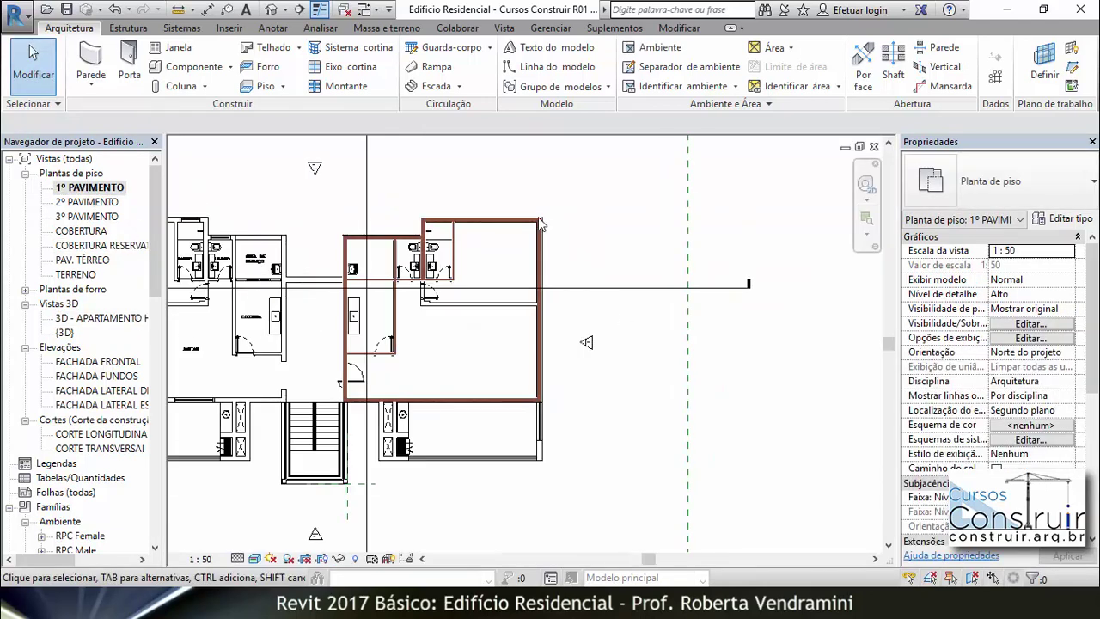
scroll(479, 226, up, 4)
click(469, 245)
scroll(471, 245, up, 1)
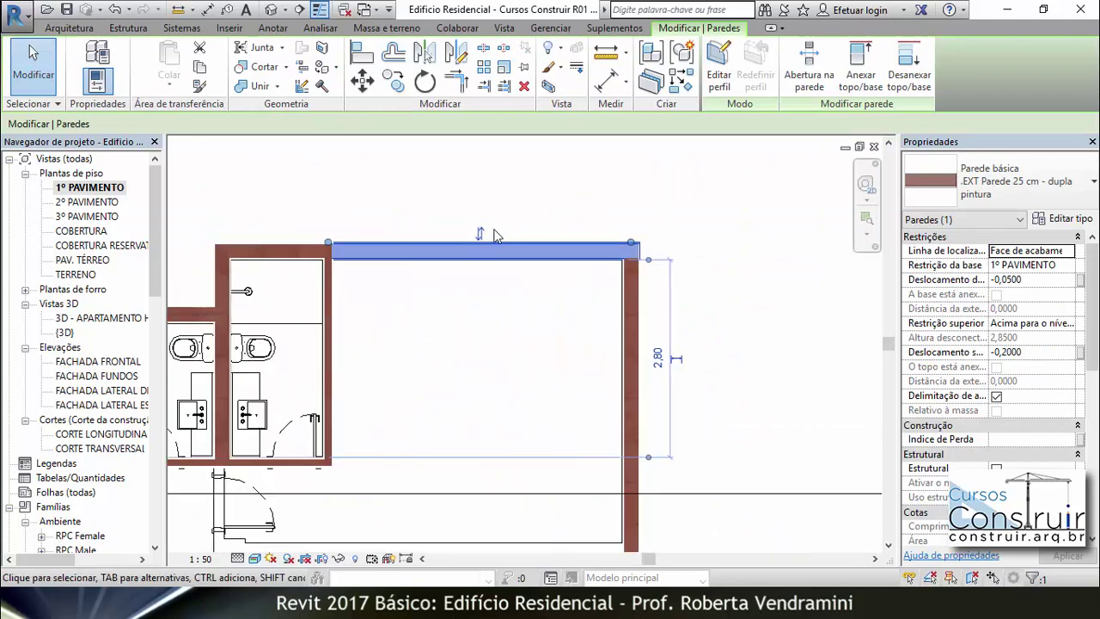
scroll(474, 247, up, 1)
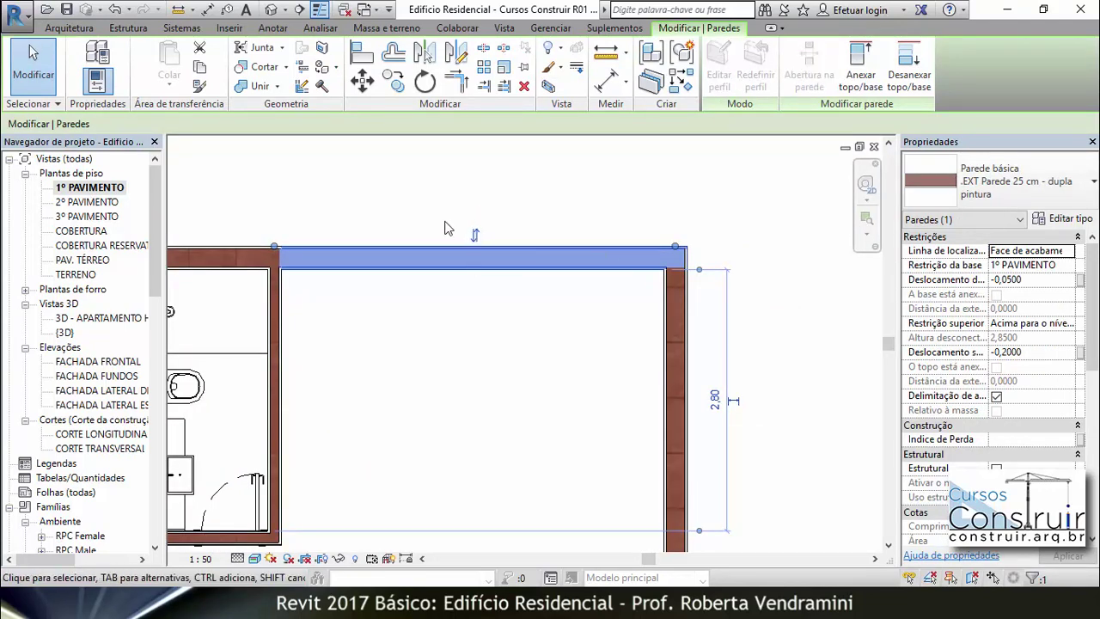
click(484, 204)
click(674, 313)
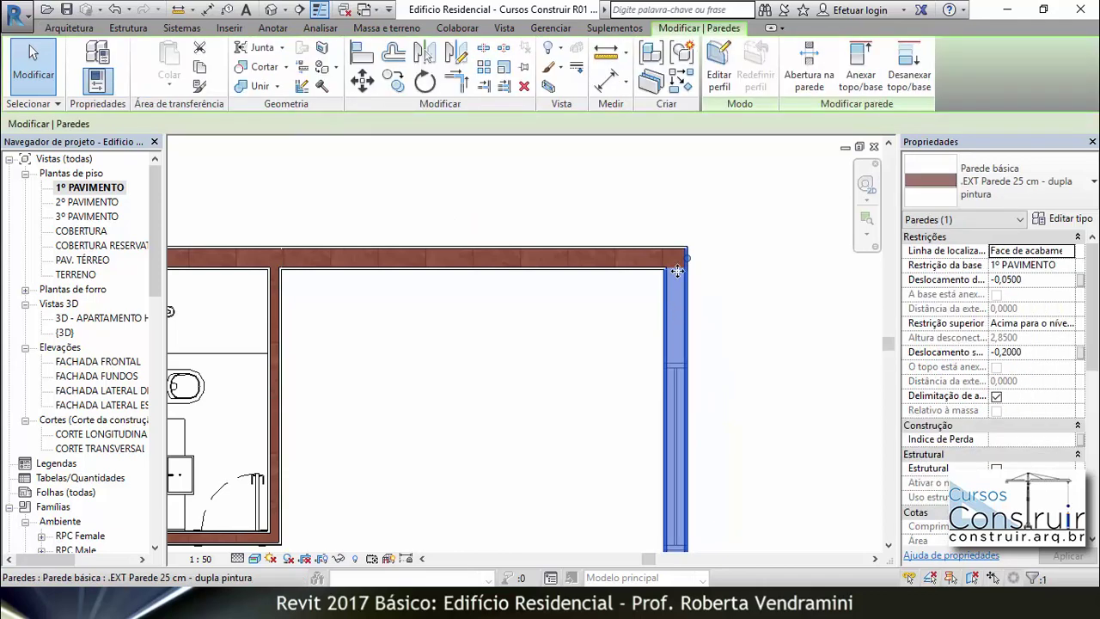
scroll(678, 271, down, 2)
scroll(678, 271, down, 2)
scroll(666, 318, up, 2)
scroll(648, 357, up, 3)
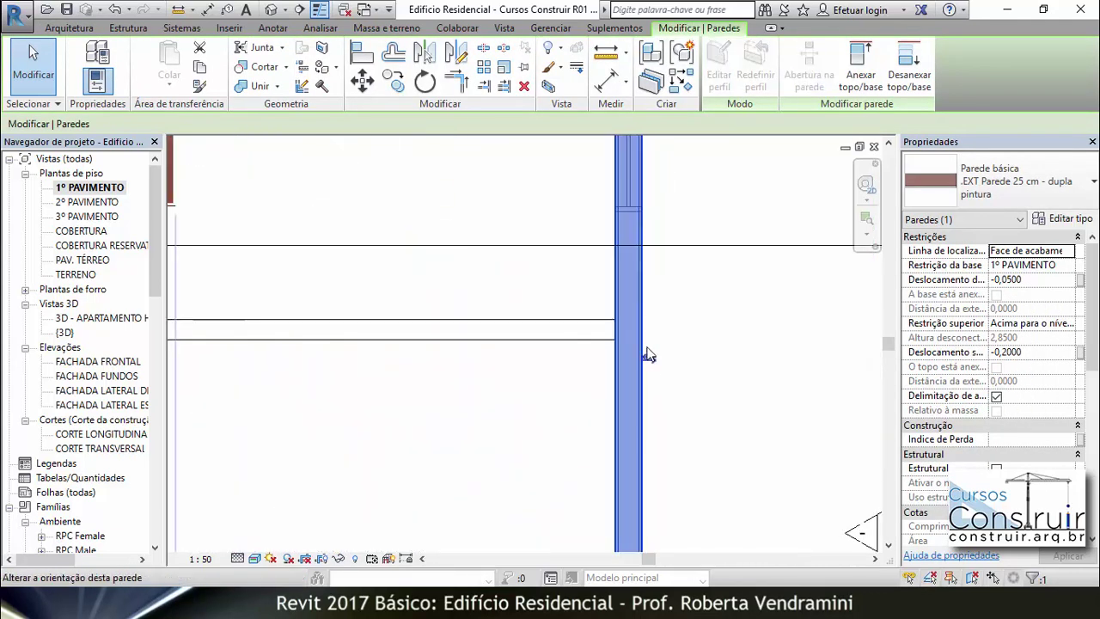
scroll(649, 359, down, 3)
scroll(649, 360, down, 2)
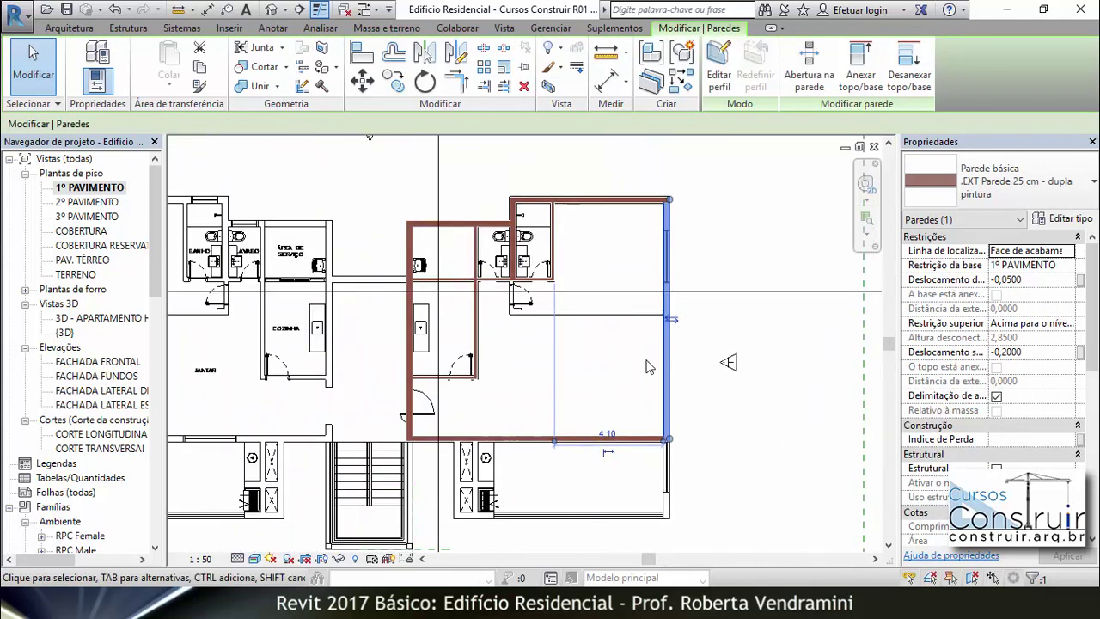
click(520, 441)
click(546, 421)
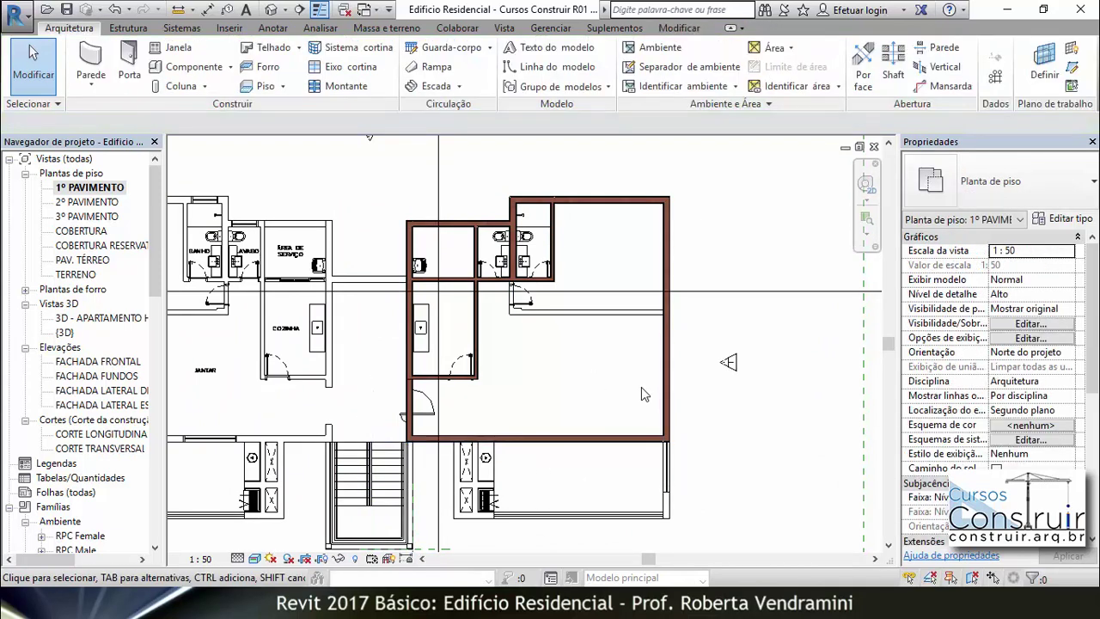
scroll(541, 393, down, 1)
scroll(602, 327, up, 2)
scroll(601, 326, up, 1)
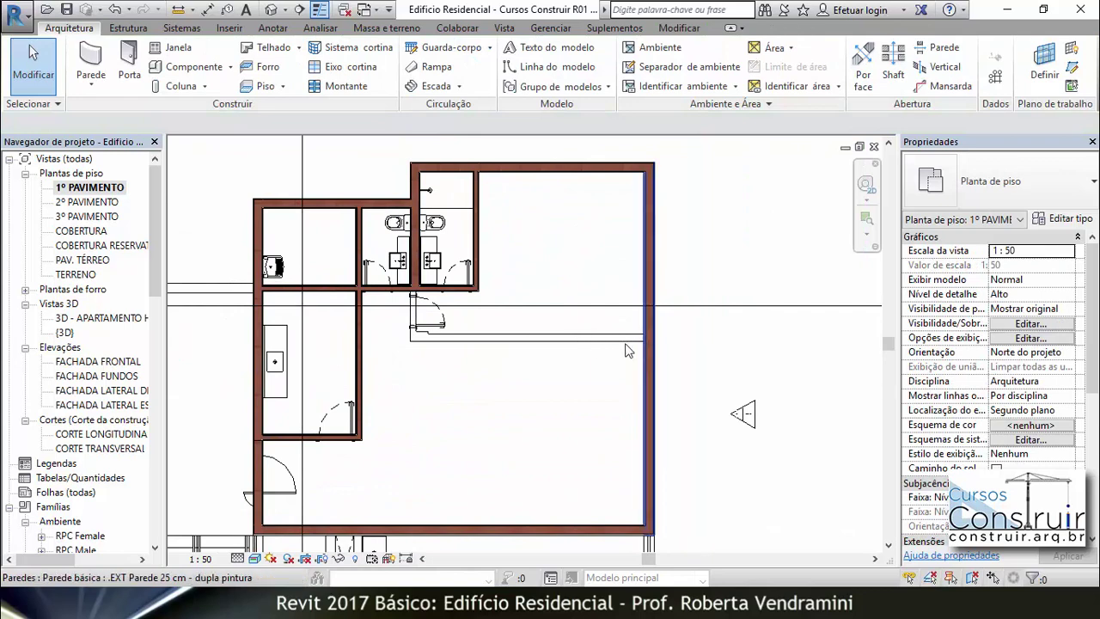
scroll(439, 323, up, 1)
scroll(439, 322, up, 1)
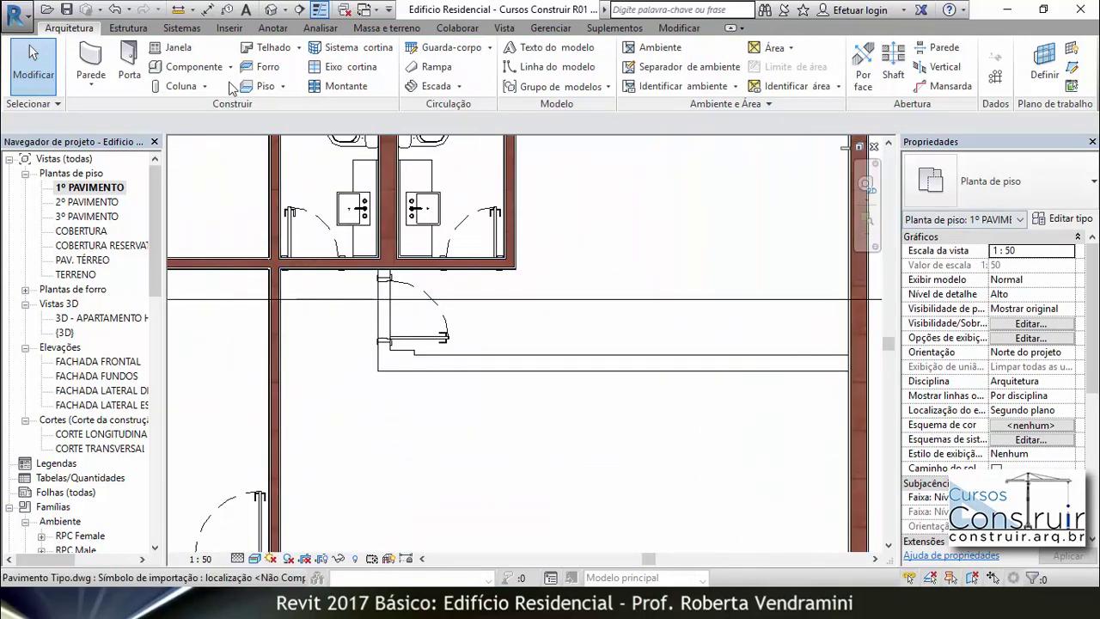
Start a new wall using the .INT Parede 15 cm - dupla pintura type.
click(94, 62)
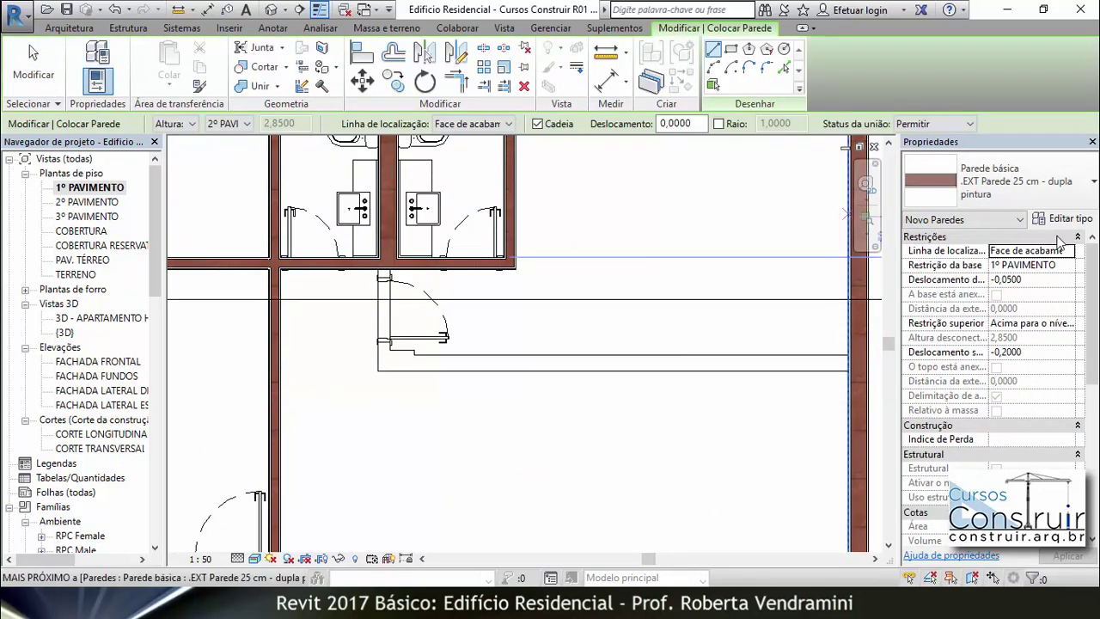
click(1013, 182)
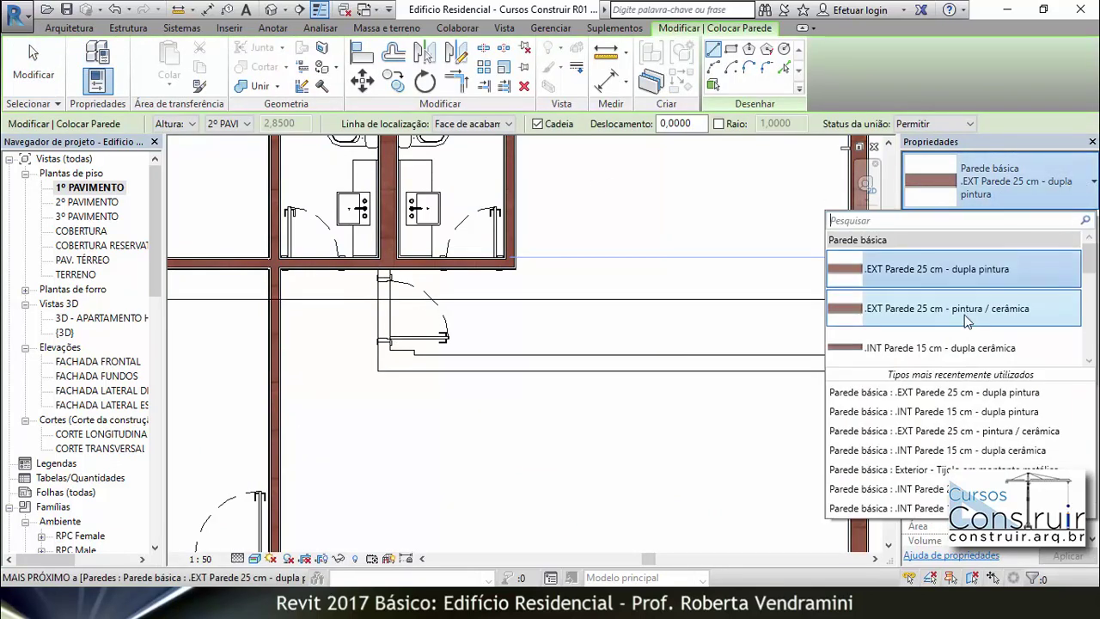
scroll(960, 301, down, 1)
scroll(961, 301, down, 1)
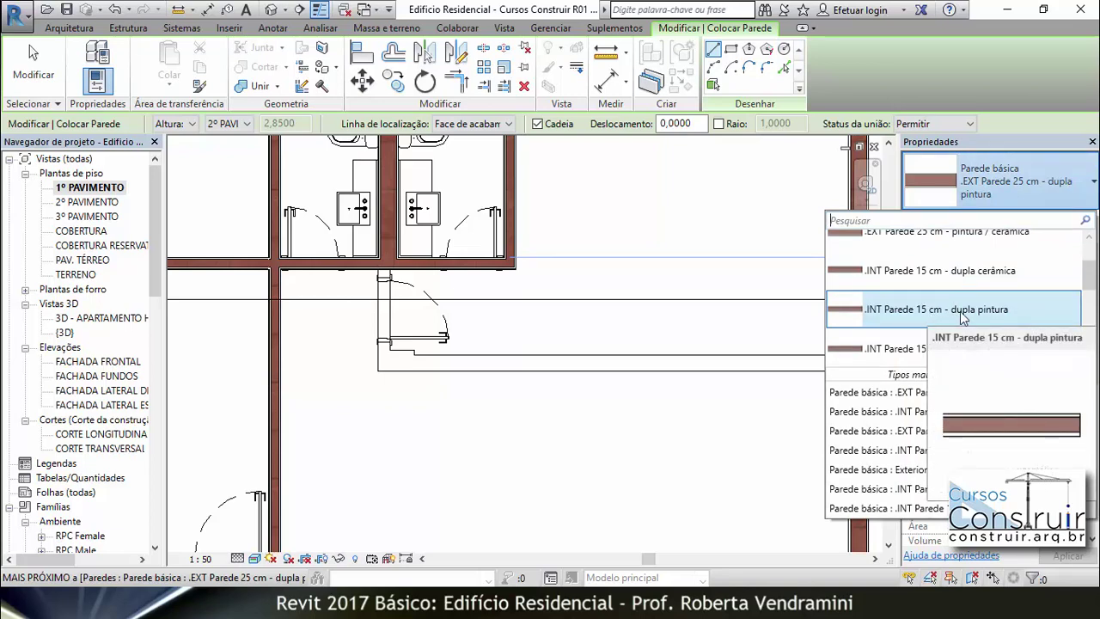
click(962, 311)
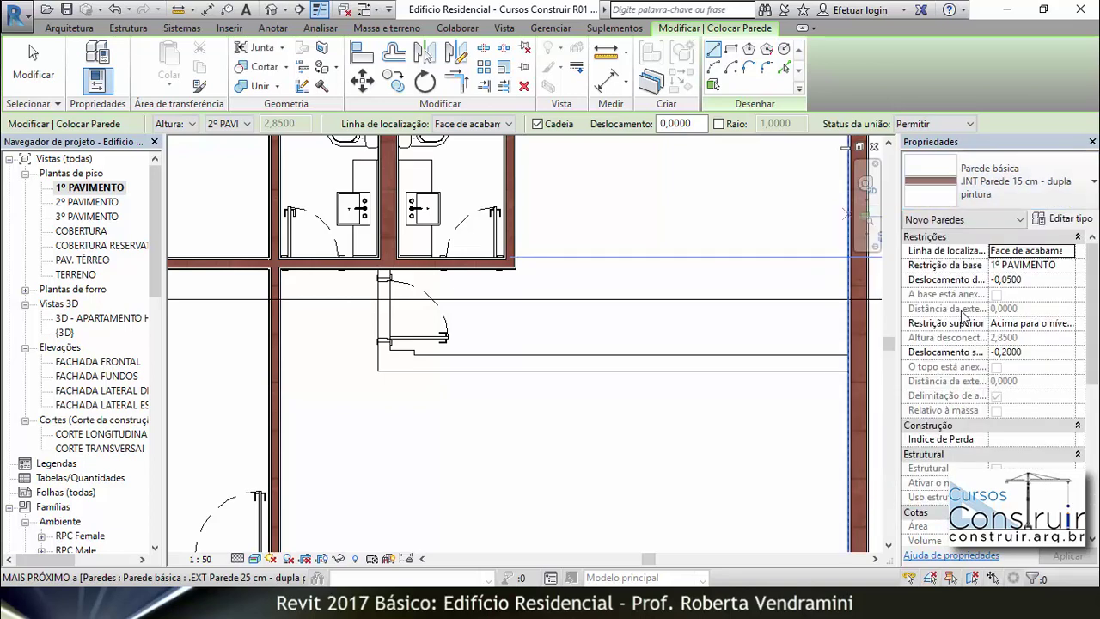
Set Location Line to Face de acabamento: Externa and place an interior wall's start point.
click(507, 125)
key(Down)
key(Down)
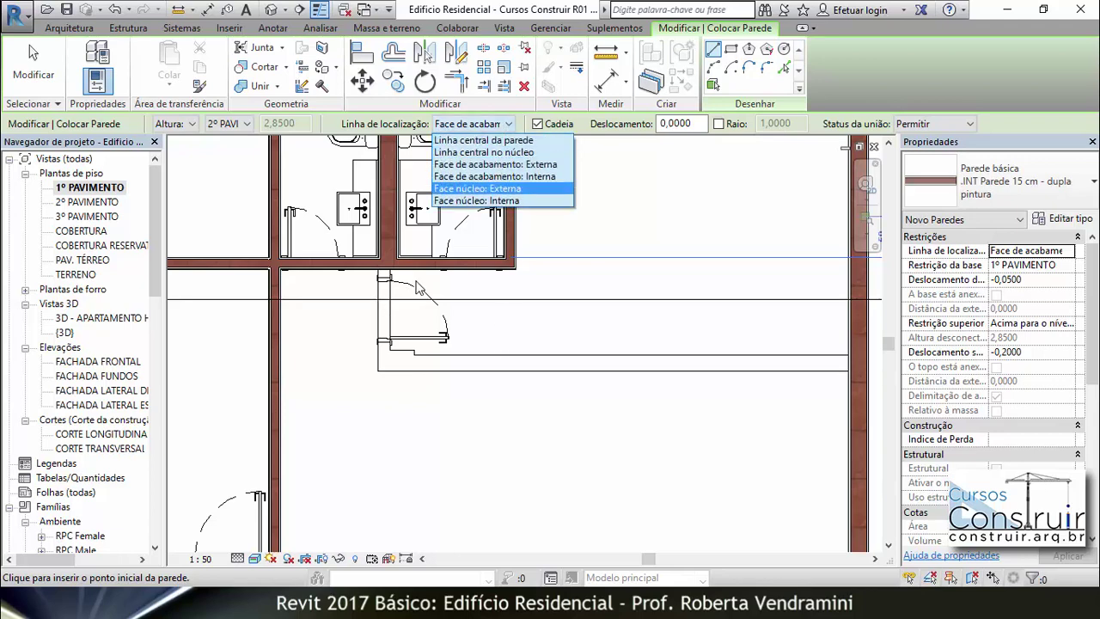
scroll(427, 281, up, 2)
scroll(427, 281, up, 2)
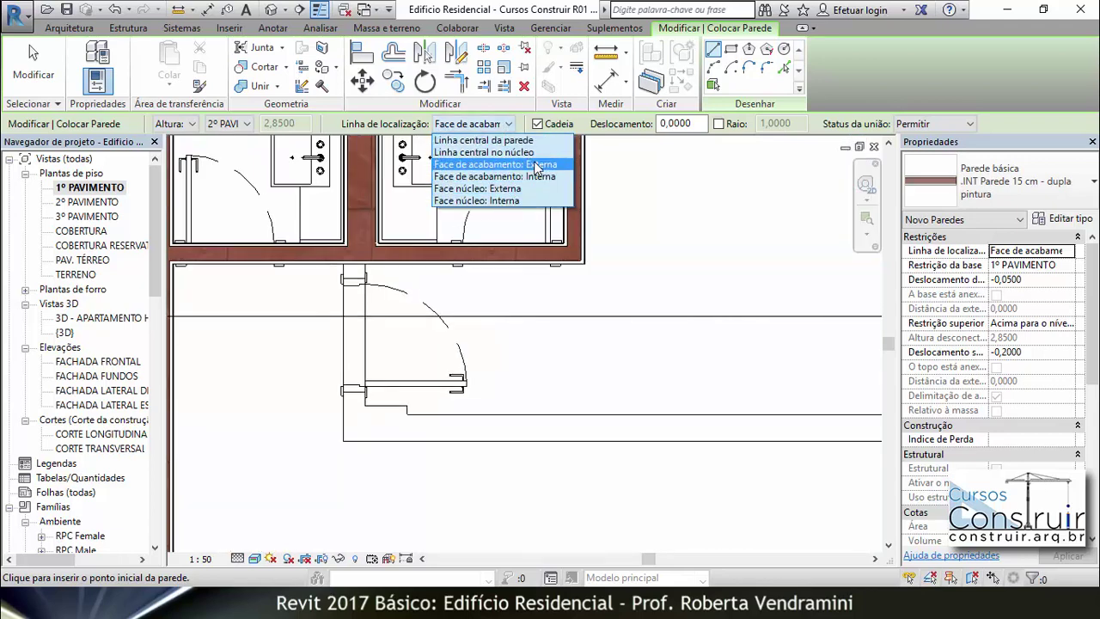
click(495, 164)
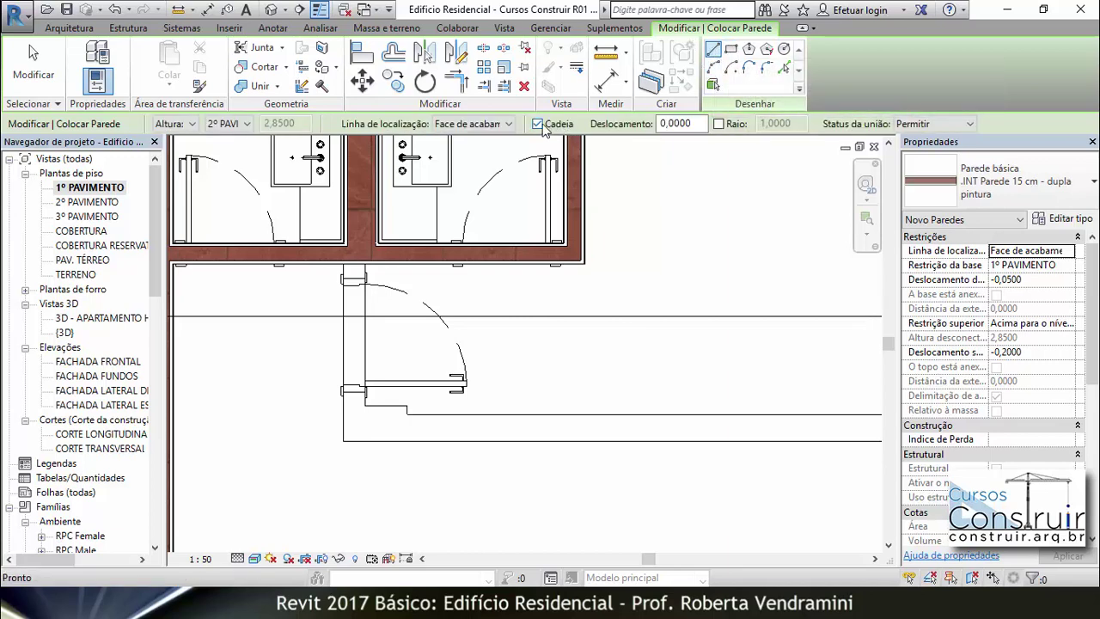
click(334, 263)
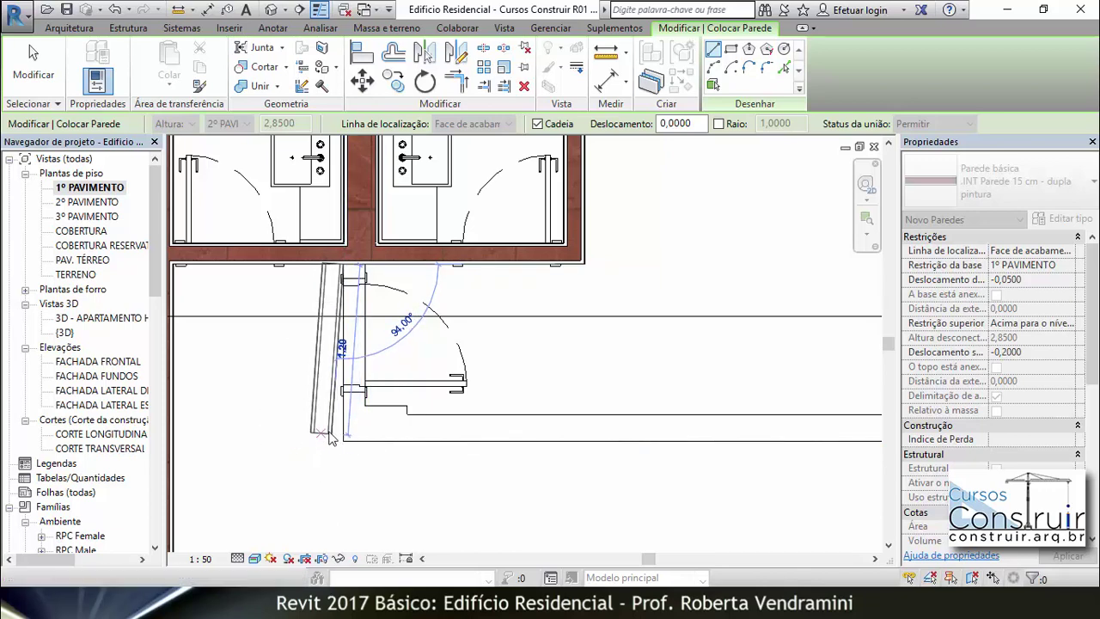
Draw an interior wall left from the right exterior wall, turning up as the 1.25 wall beside the door.
key(Escape)
scroll(360, 425, down, 3)
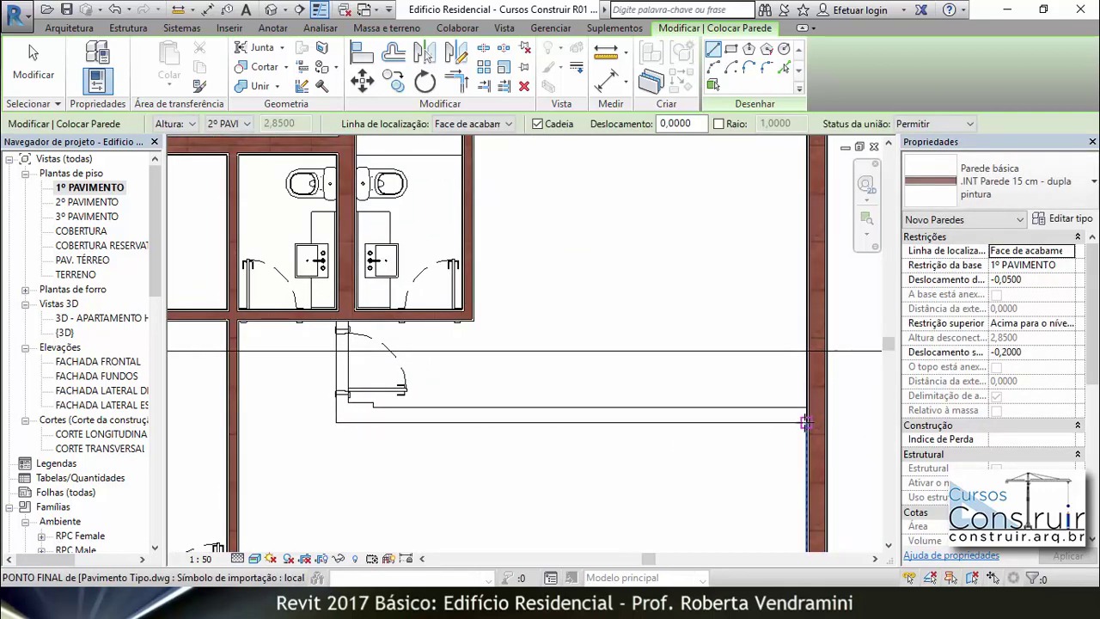
click(805, 422)
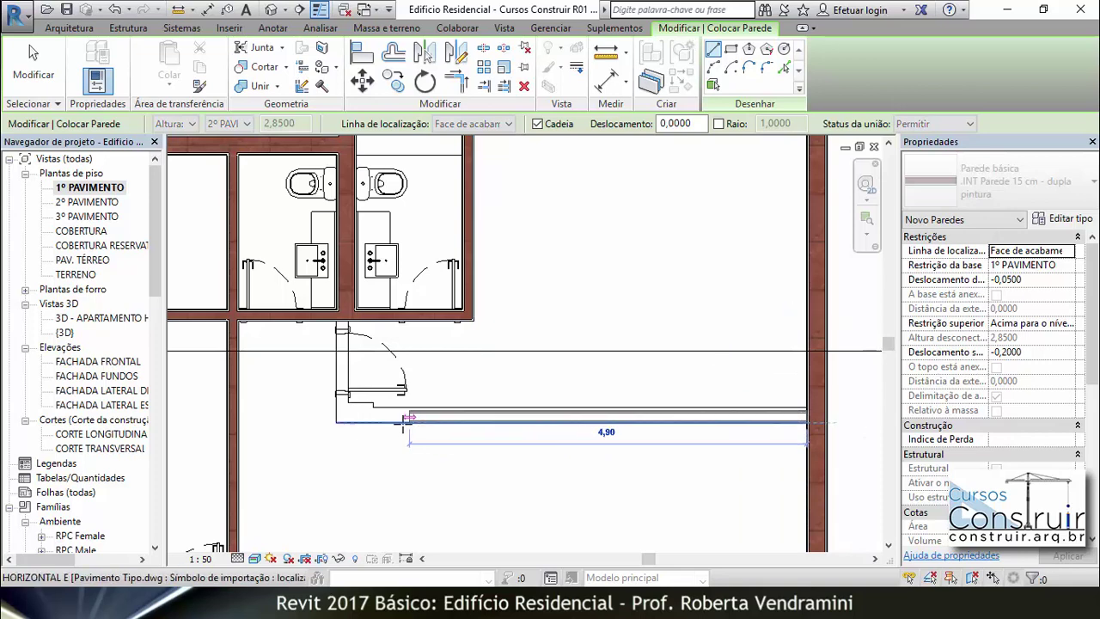
click(336, 422)
scroll(336, 322, up, 3)
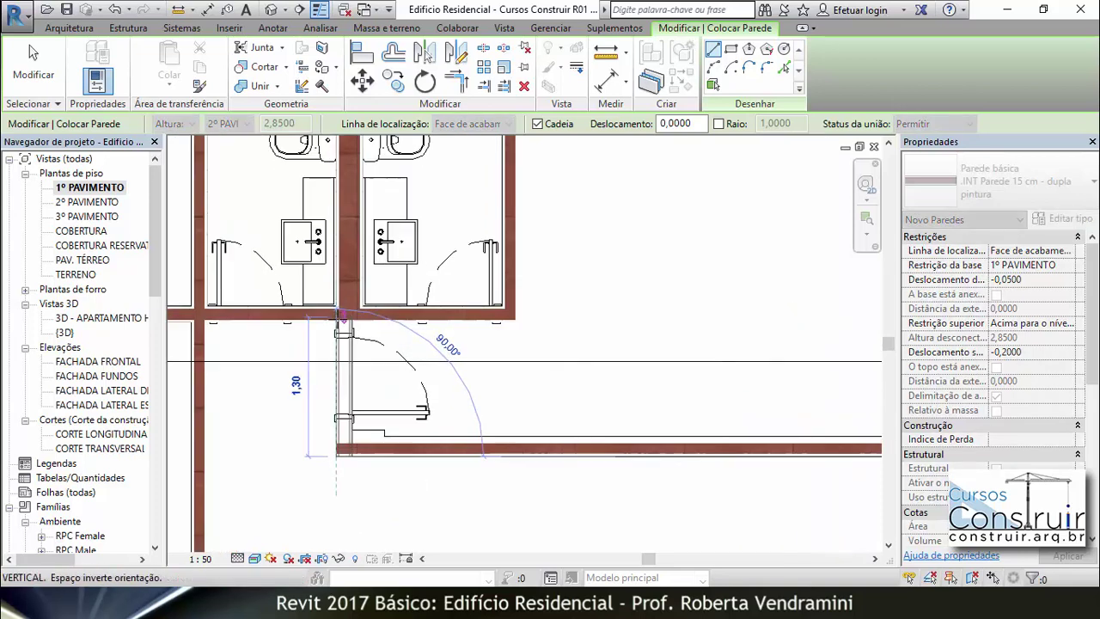
click(335, 322)
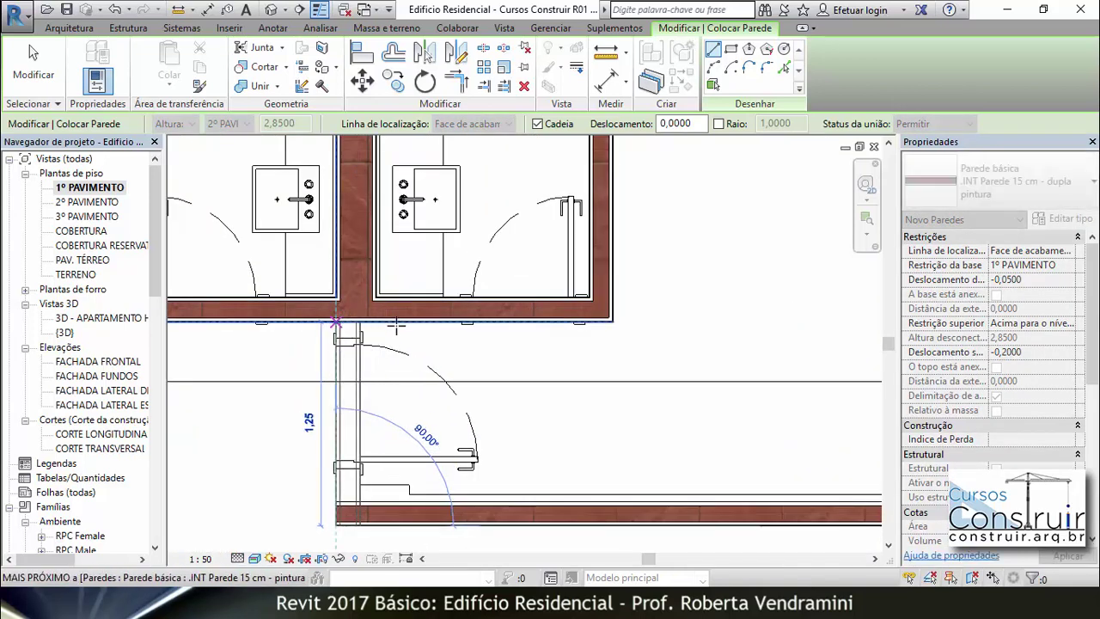
scroll(336, 323, down, 2)
key(Escape)
key(Escape)
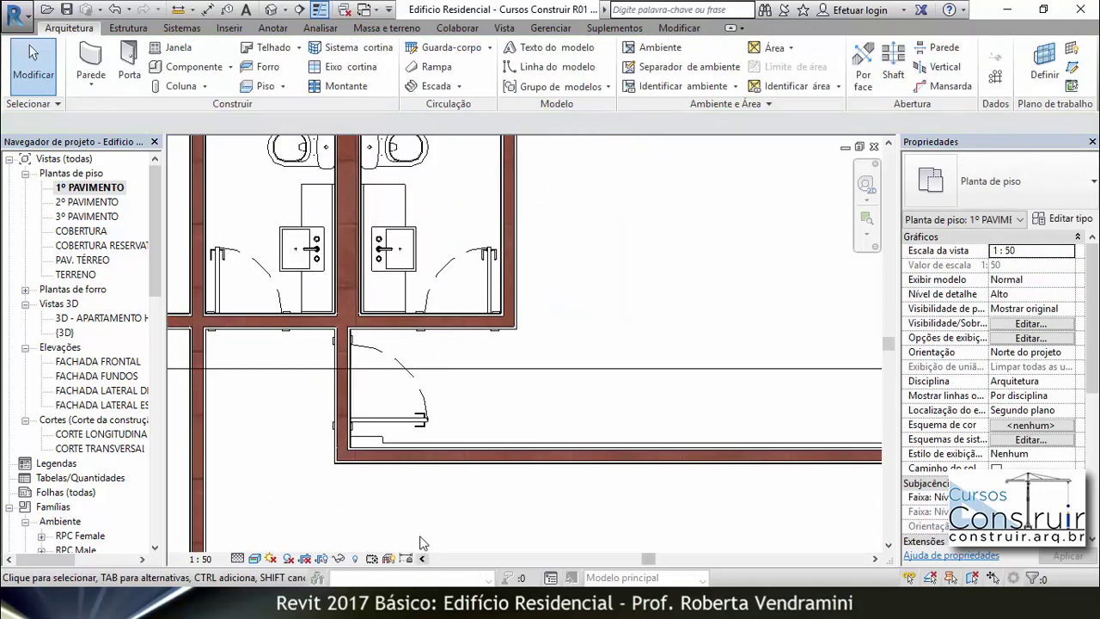
Measure the imported plan's wall thickness (about 19 cm) and select the long bottom wall.
click(348, 371)
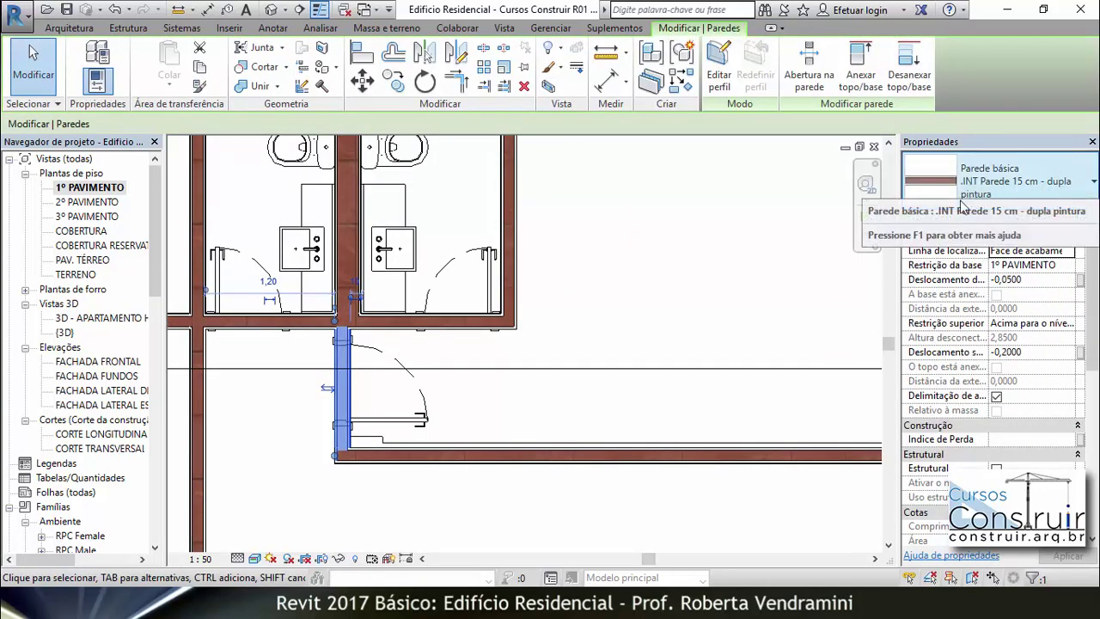
click(430, 455)
middle_drag(639, 487, 574, 477)
scroll(574, 477, up, 2)
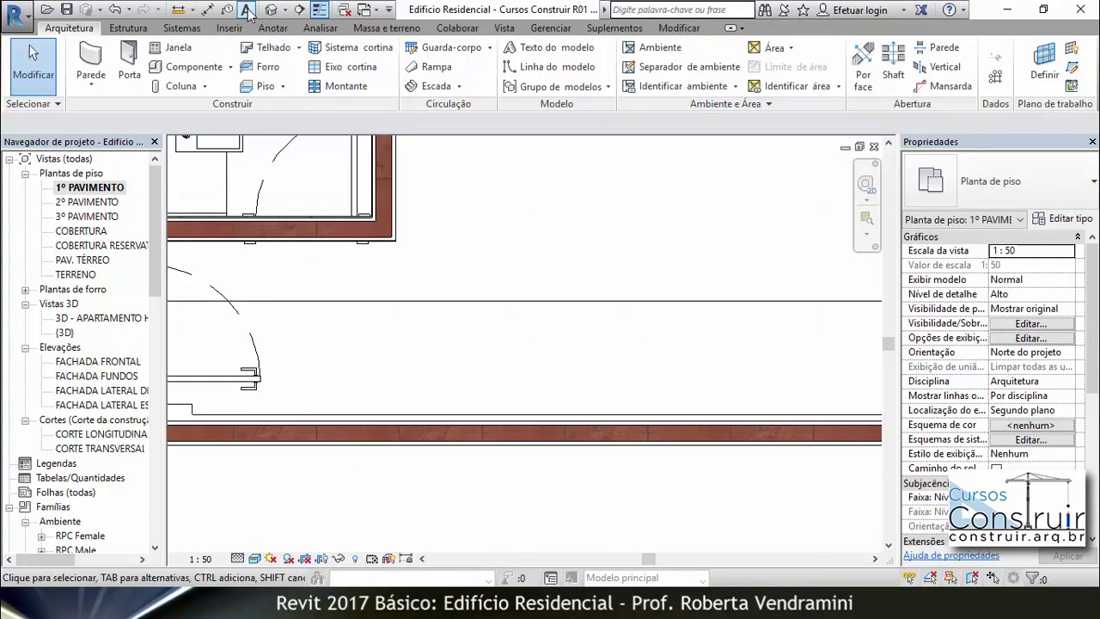
click(178, 10)
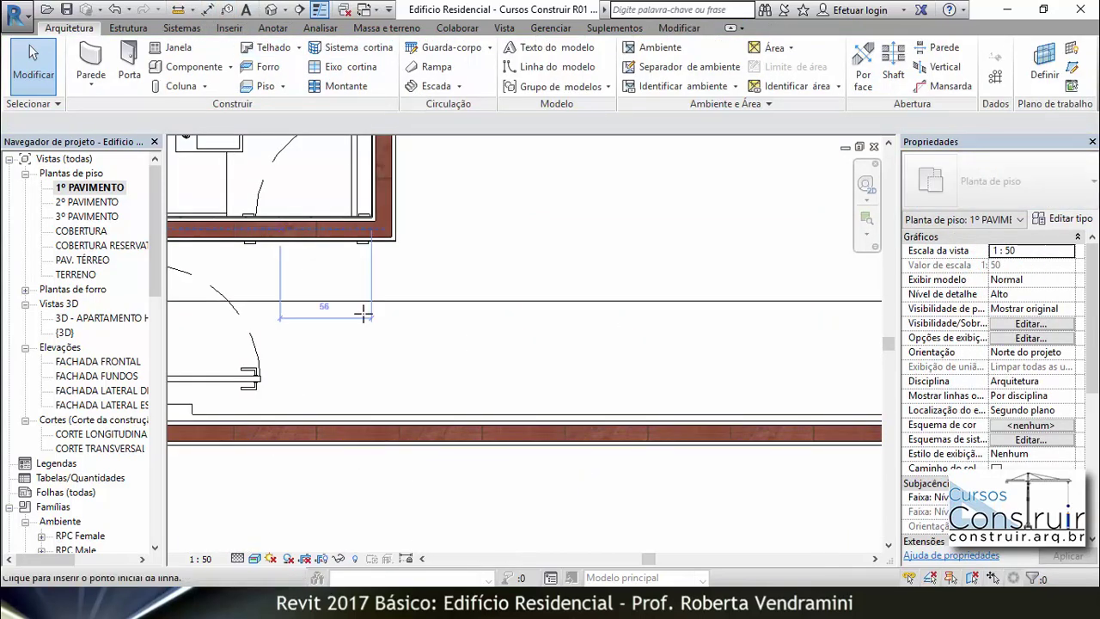
click(450, 415)
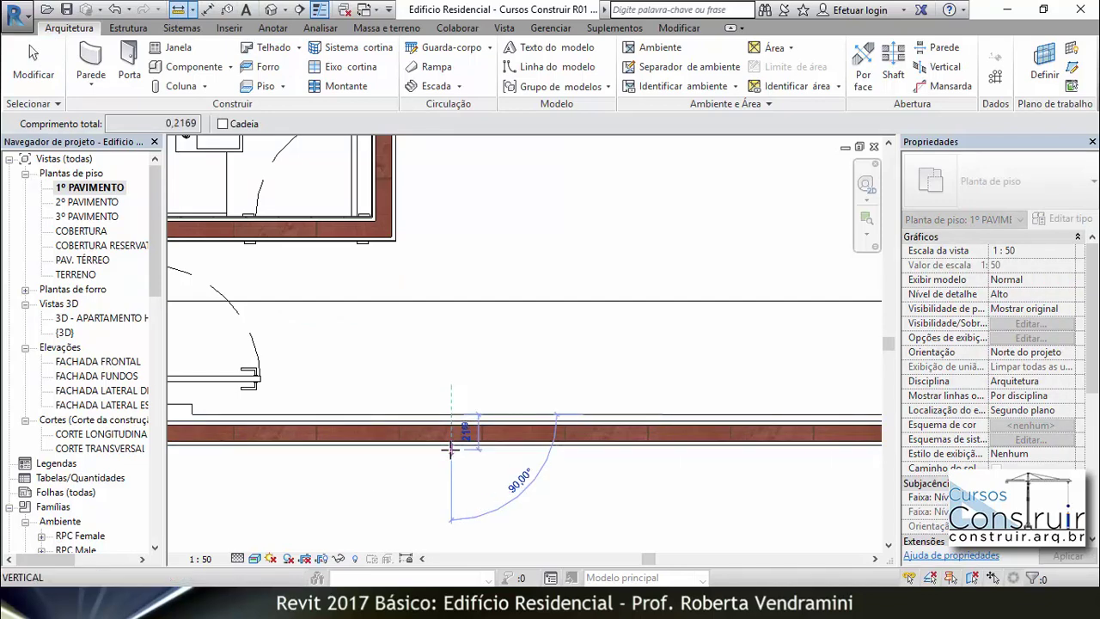
key(Escape)
key(Escape)
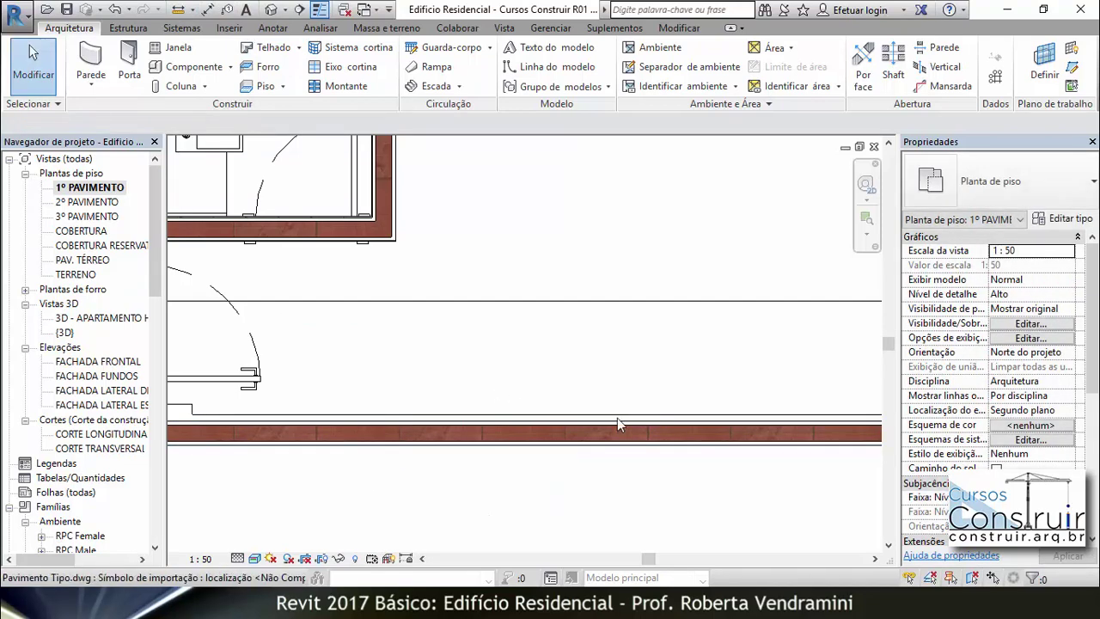
scroll(677, 420, down, 2)
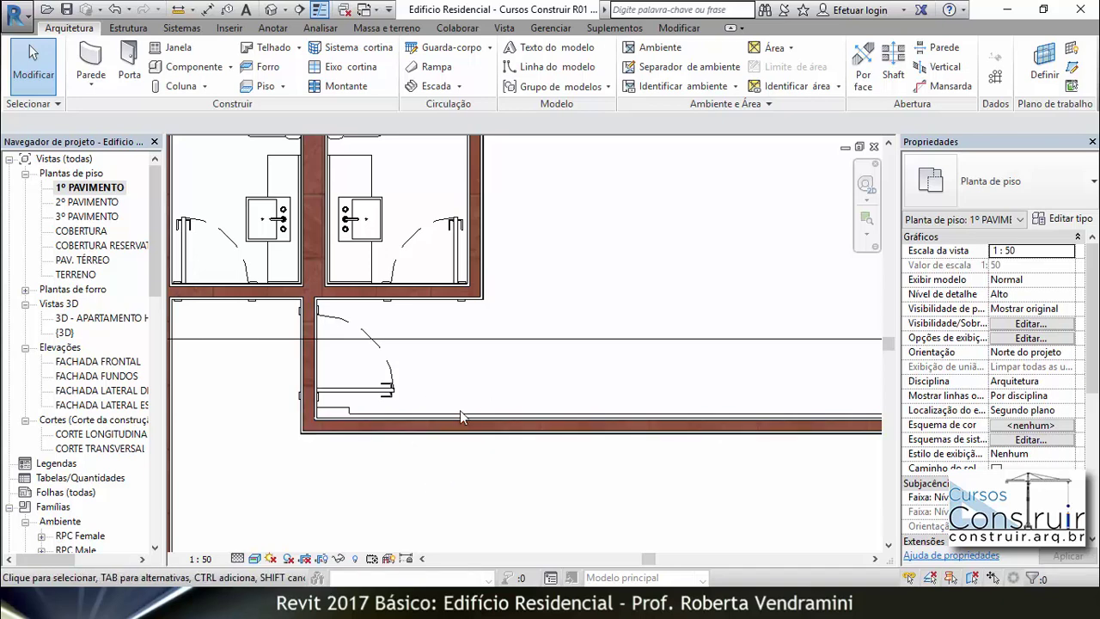
click(461, 424)
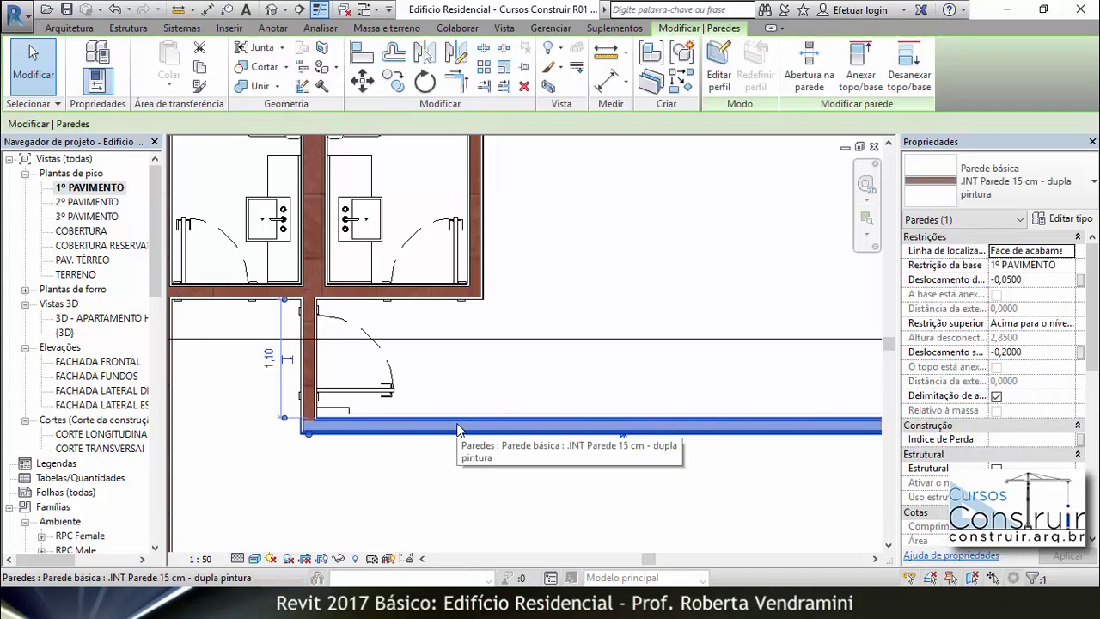
Duplicate the wall type as .INT Parede 19 cm - dupla pintura.
click(1040, 219)
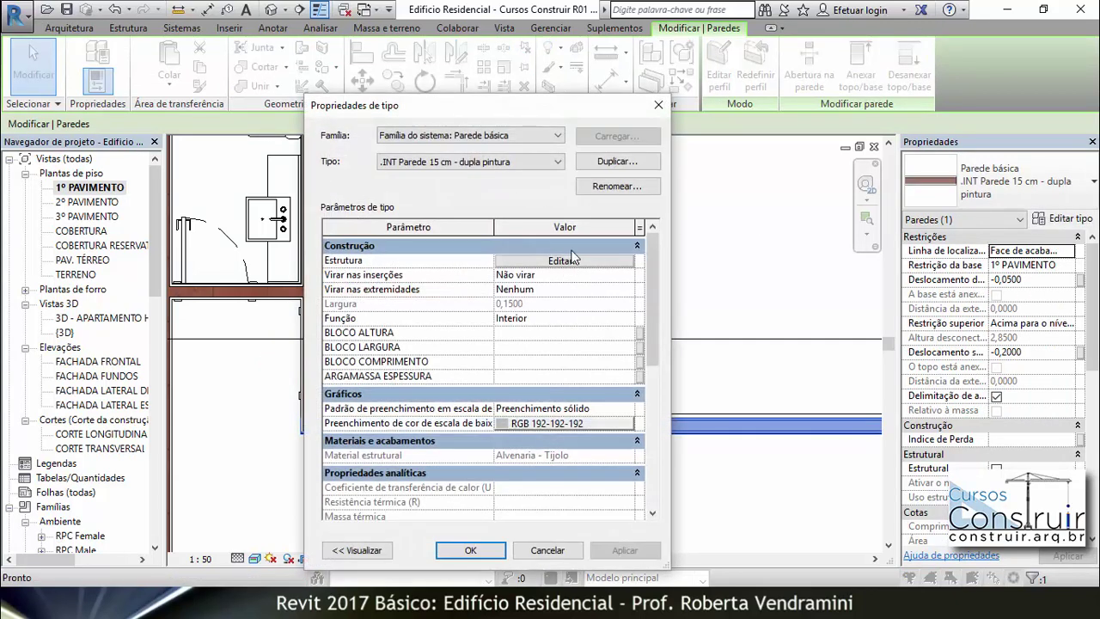
click(633, 163)
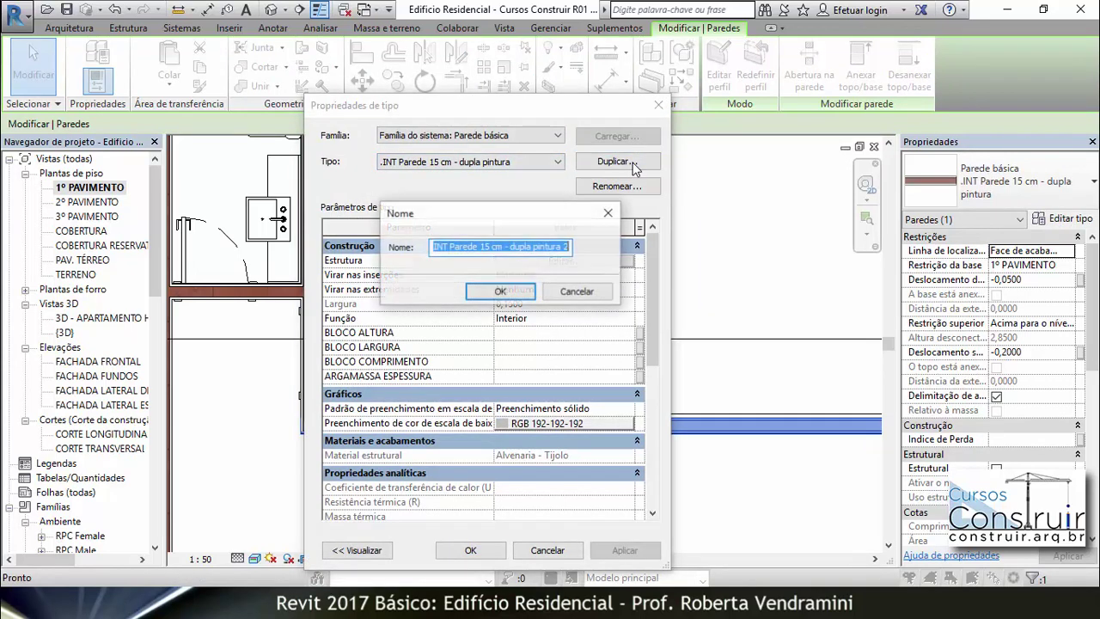
click(448, 248)
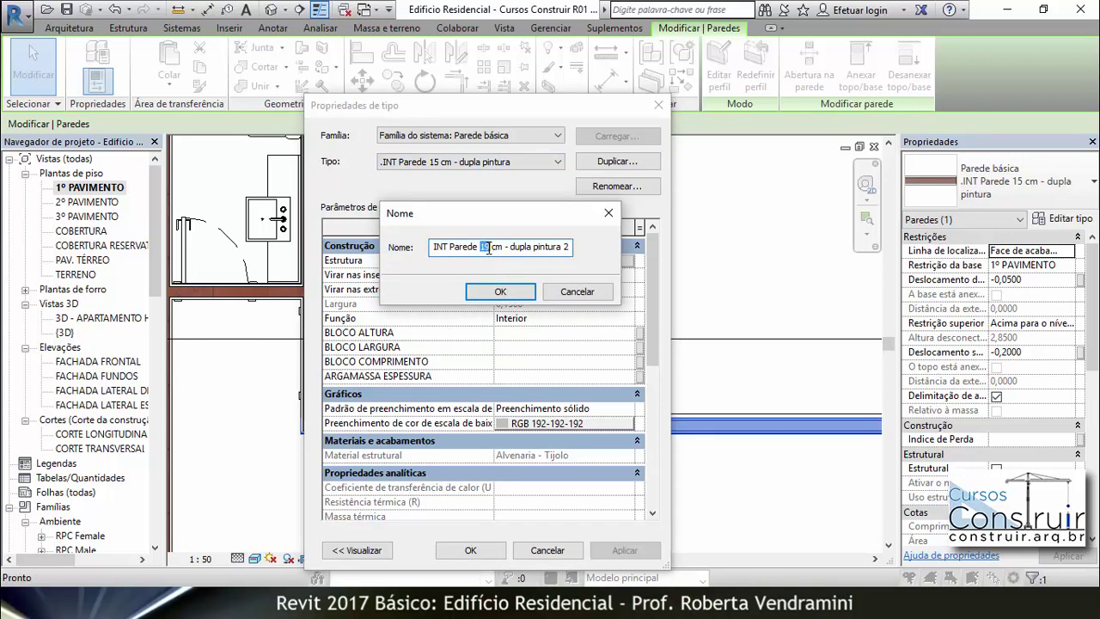
text(20)
key(BackSpace)
key(BackSpace)
click(506, 292)
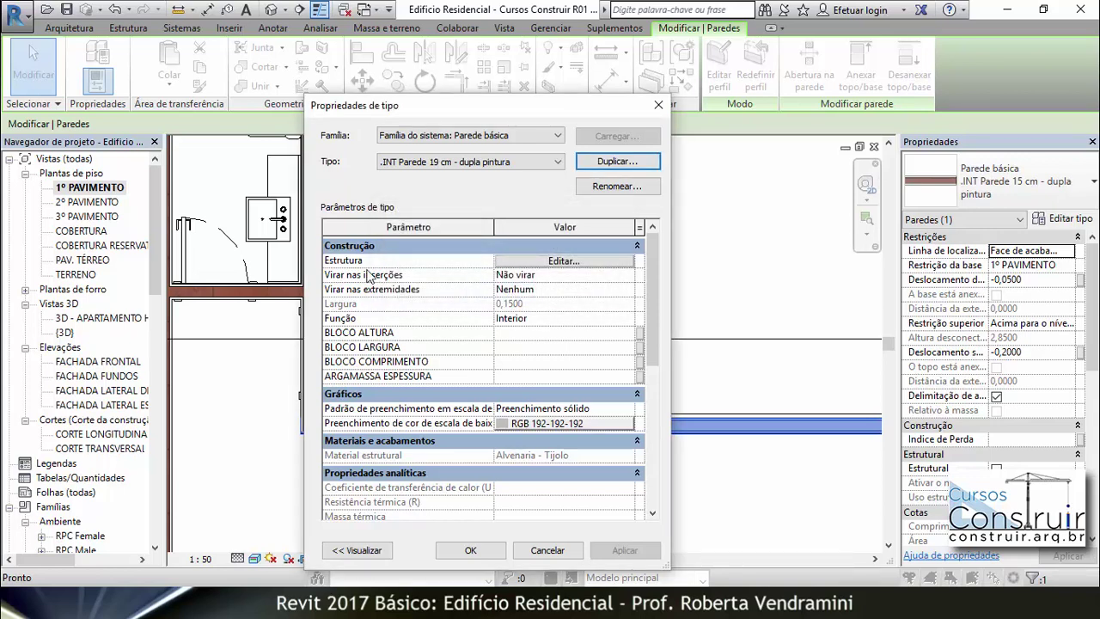
Set the Alvenaria layer thickness to 0,14 and apply the new type to the wall.
click(545, 261)
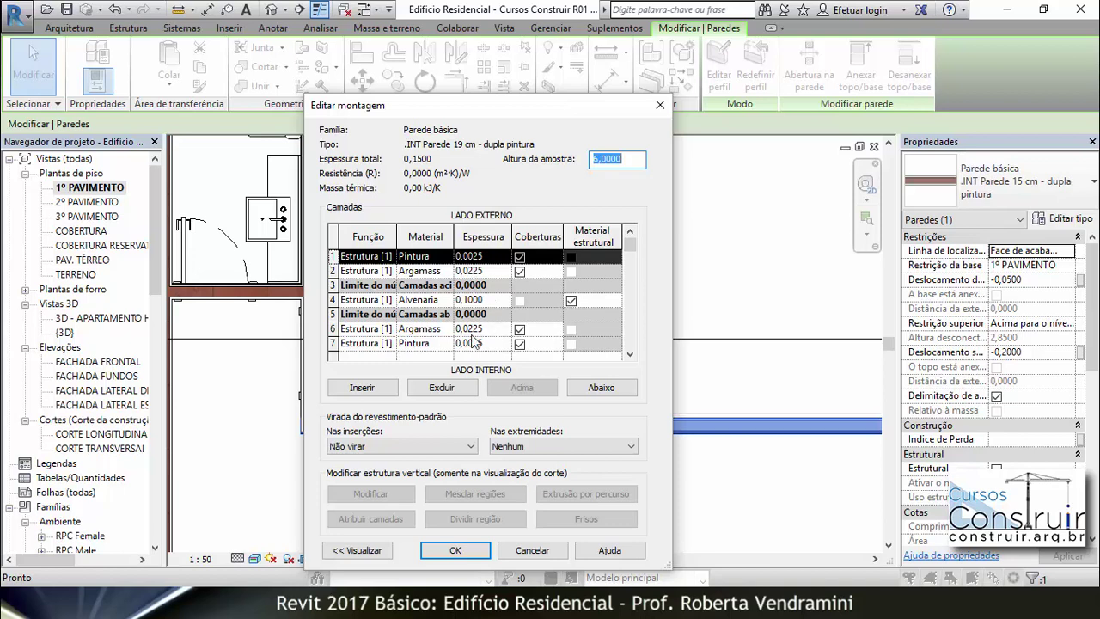
click(474, 300)
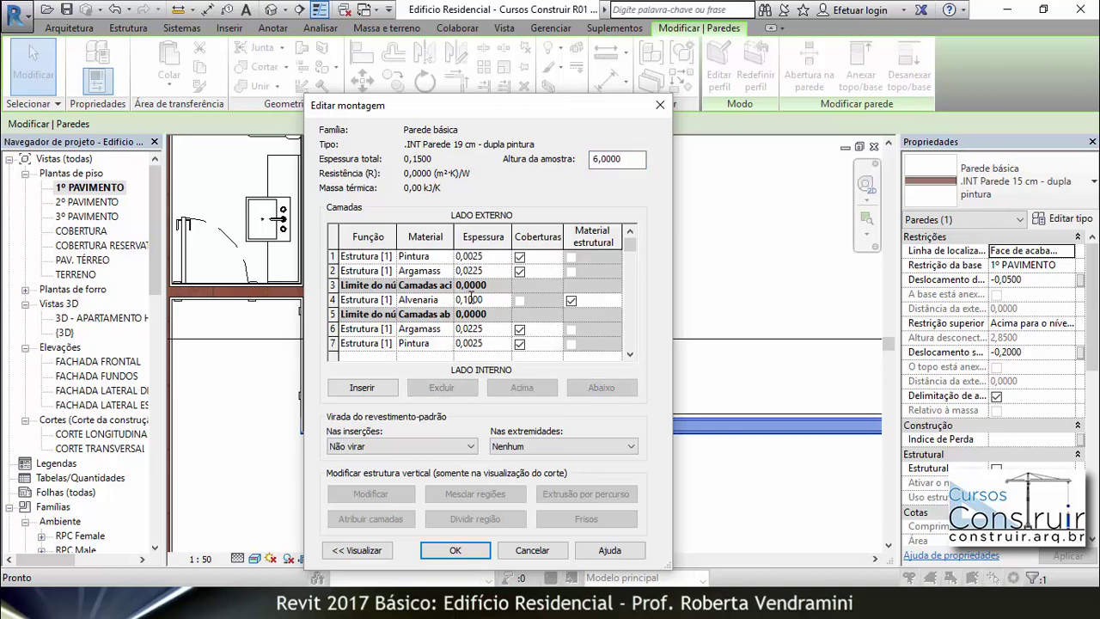
drag(470, 298, 488, 299)
text(4)
click(456, 550)
click(466, 548)
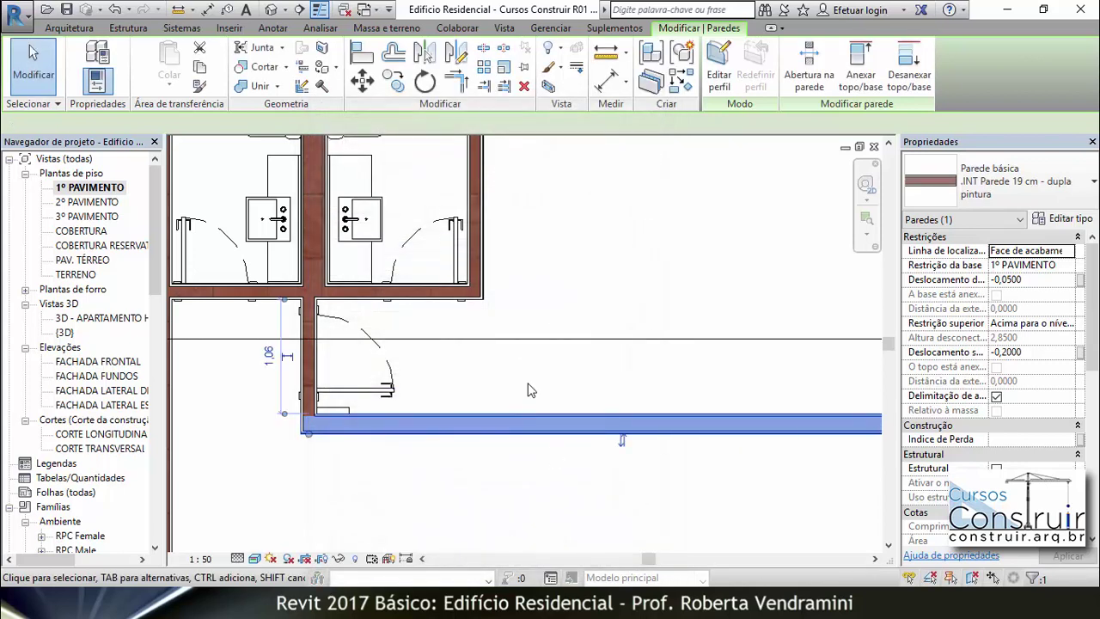
Zoom in on the new wall junction, then open the 3D - APARTAMENTO HUMANIZADO view.
key(Escape)
scroll(420, 354, down, 2)
scroll(602, 387, up, 2)
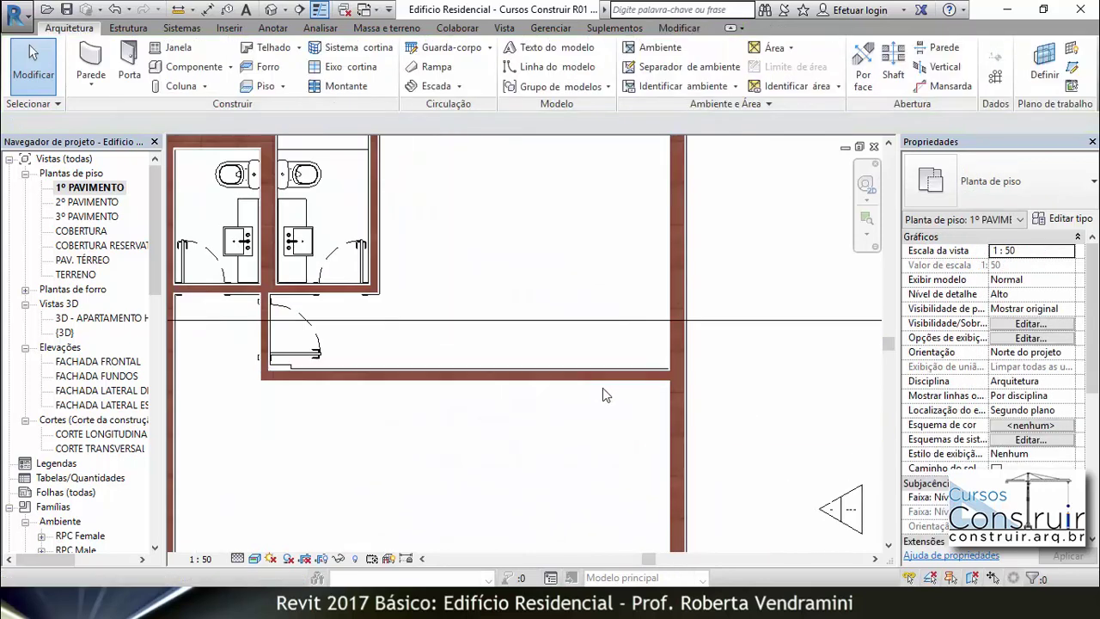
scroll(663, 393, up, 2)
scroll(670, 378, up, 1)
scroll(738, 355, down, 1)
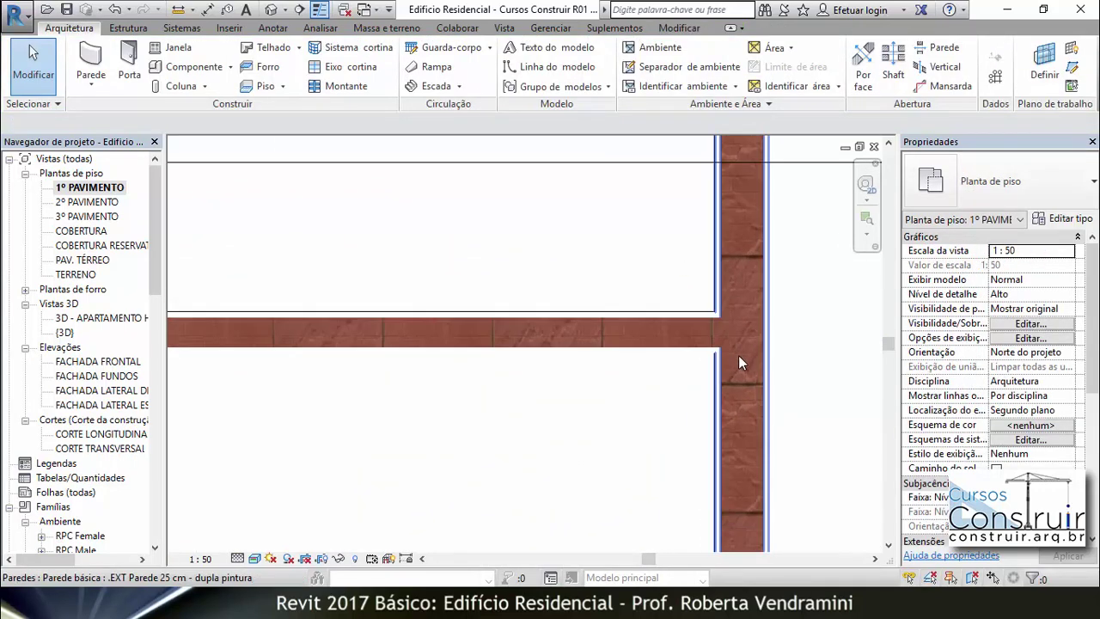
scroll(730, 371, down, 1)
scroll(730, 371, down, 2)
scroll(479, 335, down, 1)
scroll(480, 335, down, 2)
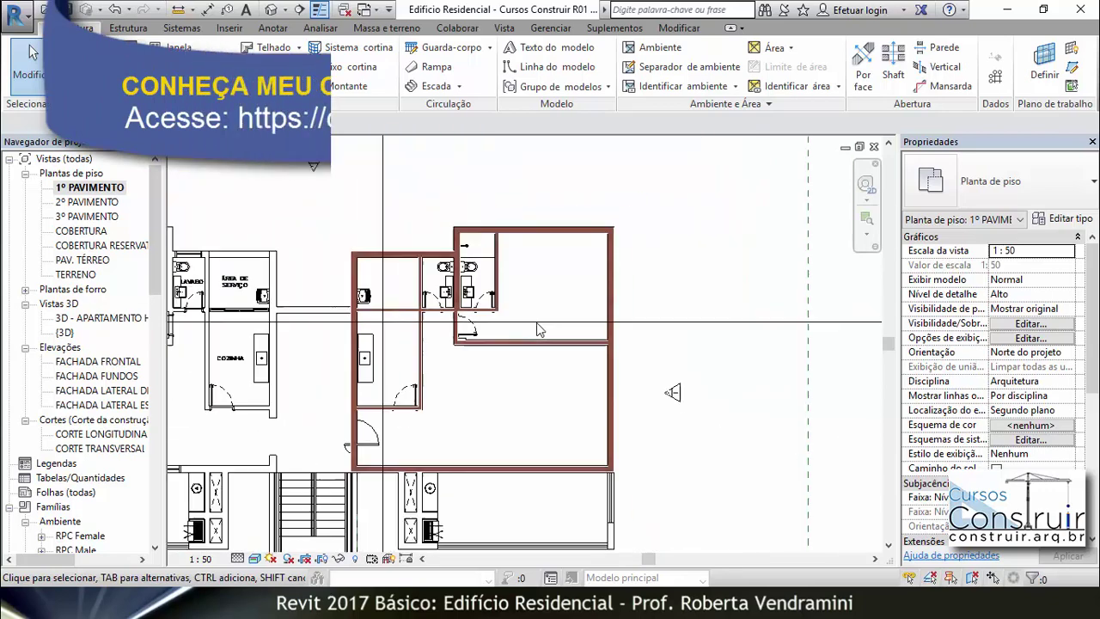
scroll(480, 335, down, 2)
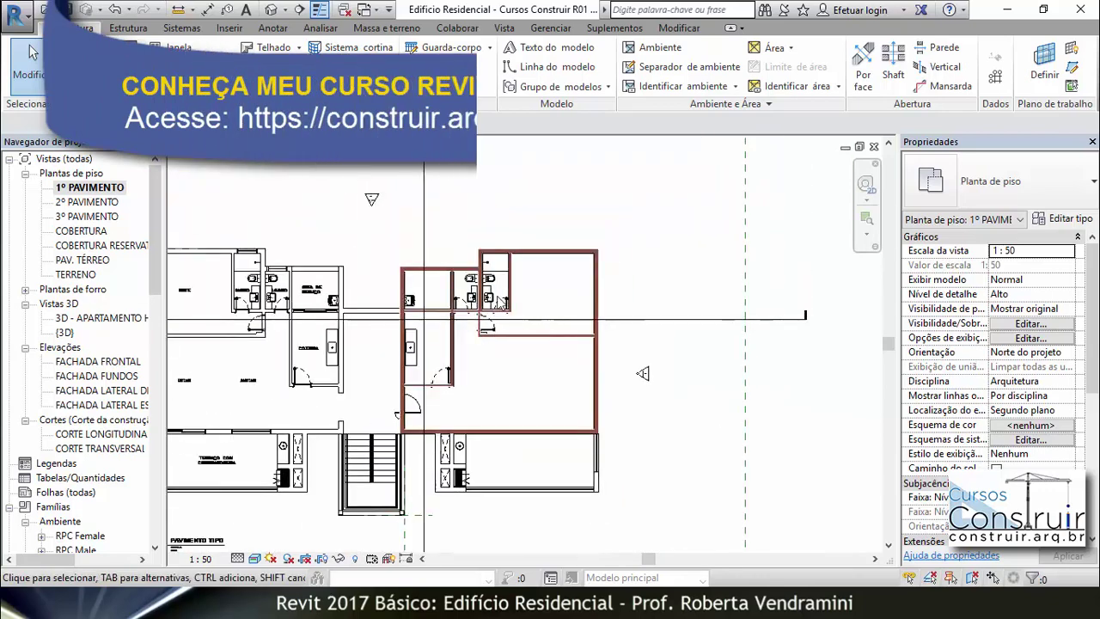
double_click(101, 318)
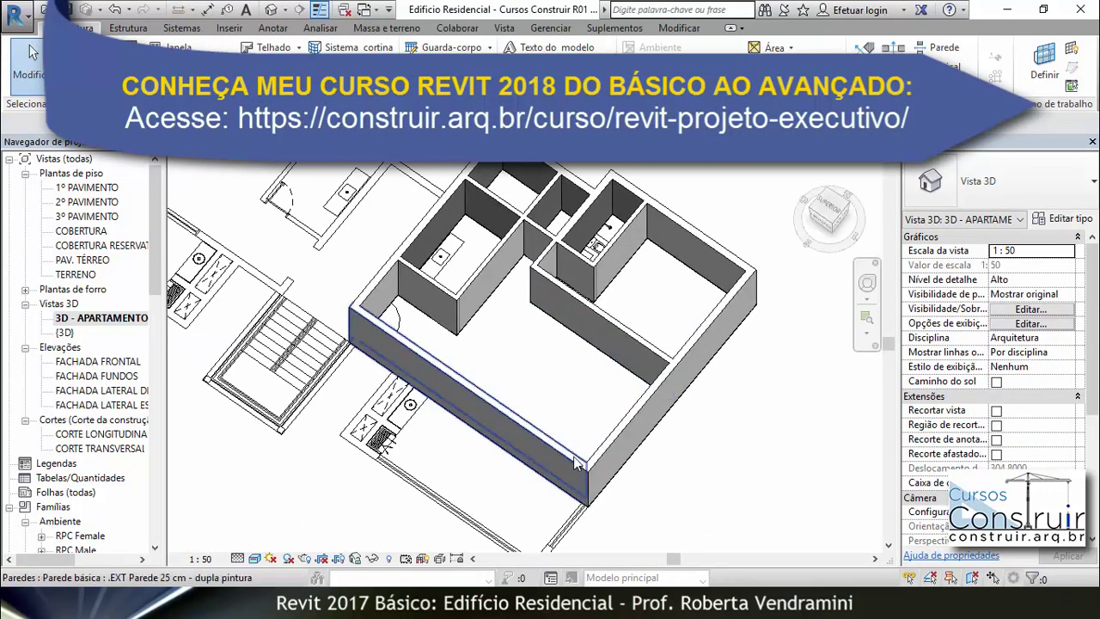
shift+middle_drag(631, 374, 564, 336)
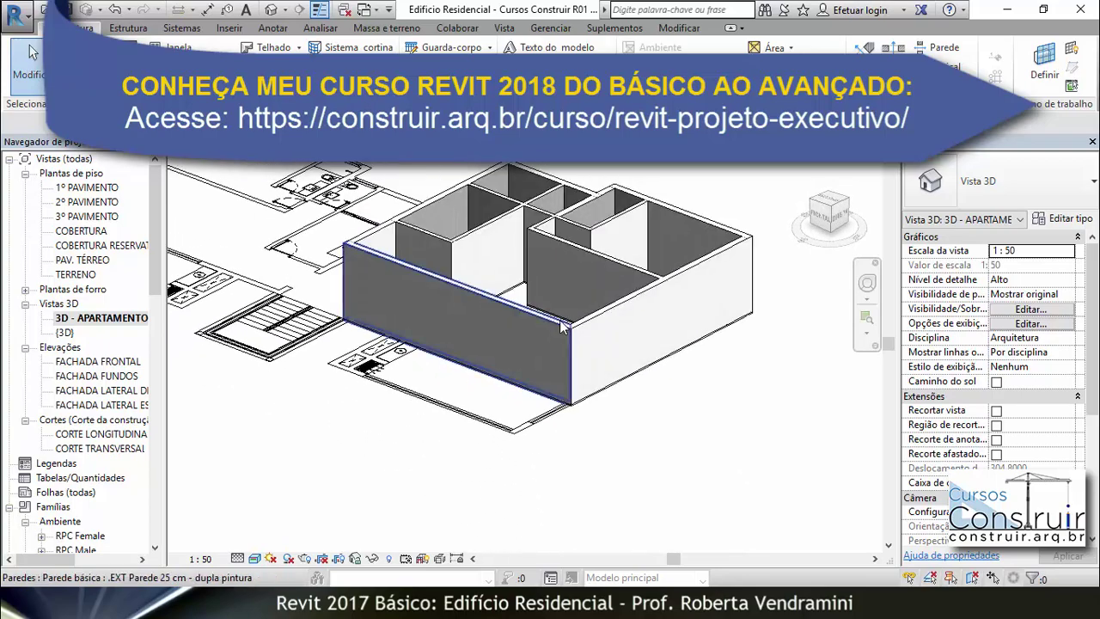
scroll(602, 378, down, 3)
mouse_move(601, 378)
shift+middle_down()
mouse_move(612, 388)
mouse_move(564, 334)
shift+middle_up()
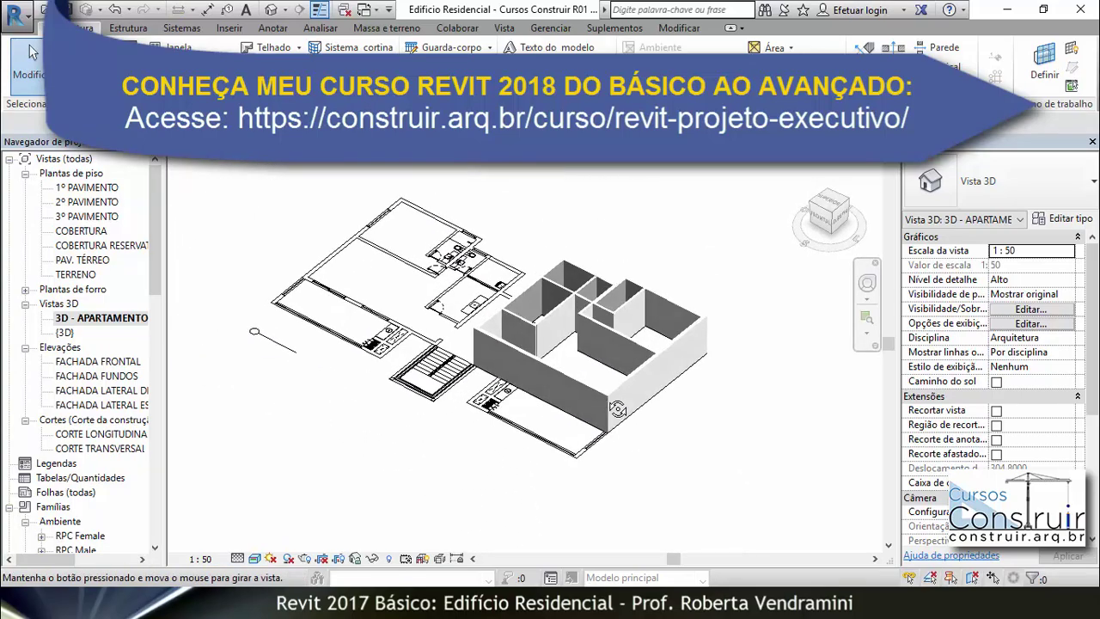
scroll(564, 334, up, 2)
scroll(565, 334, up, 2)
scroll(611, 325, down, 2)
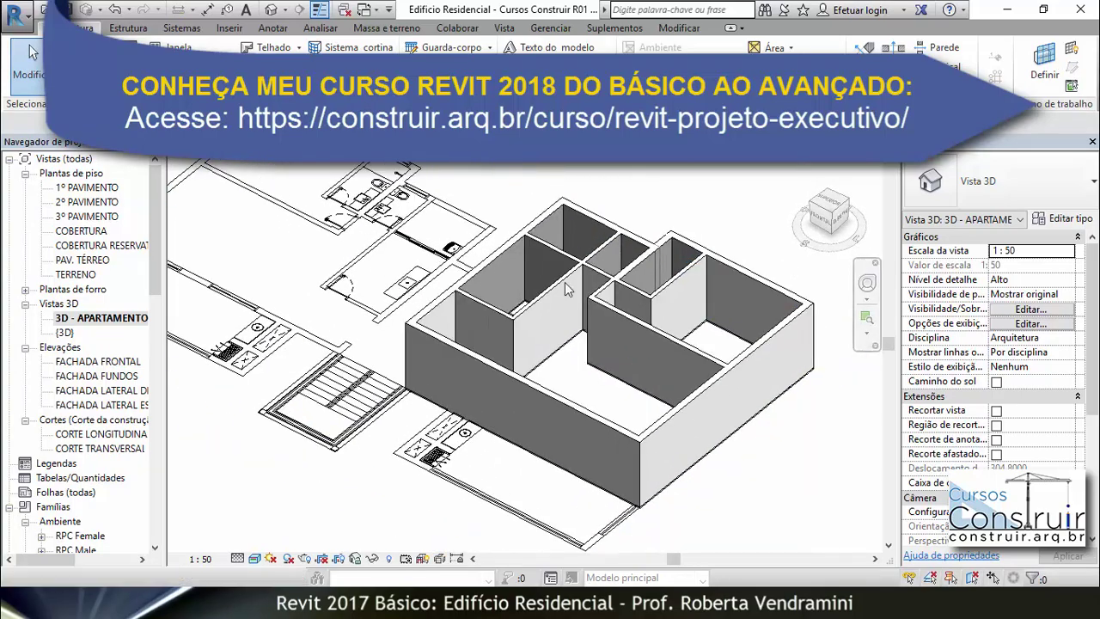
scroll(533, 275, down, 2)
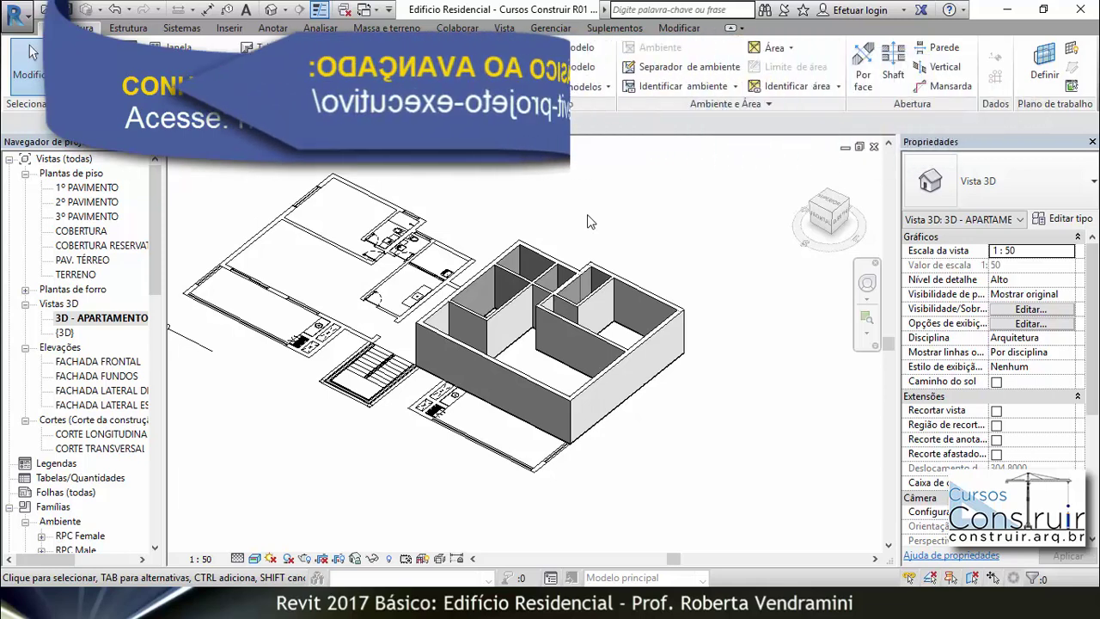
click(451, 419)
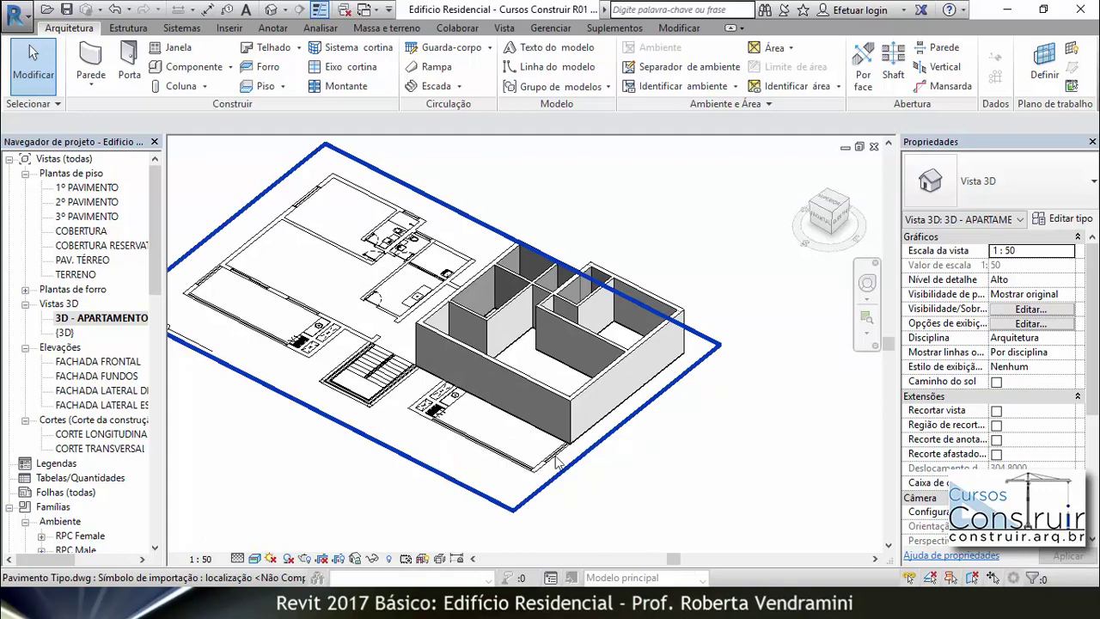
click(474, 453)
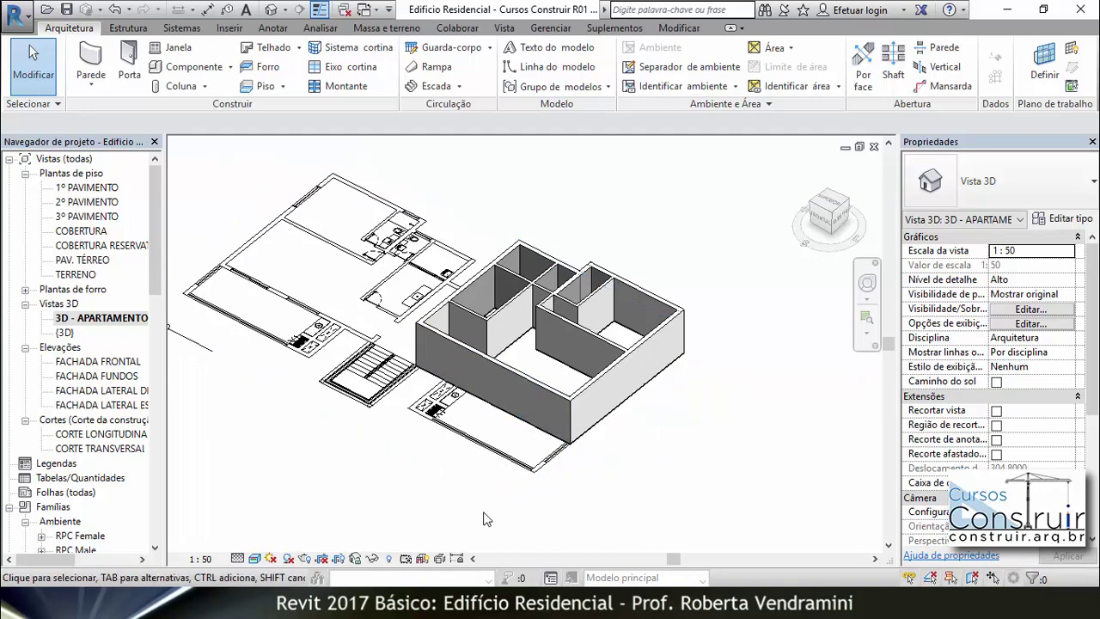